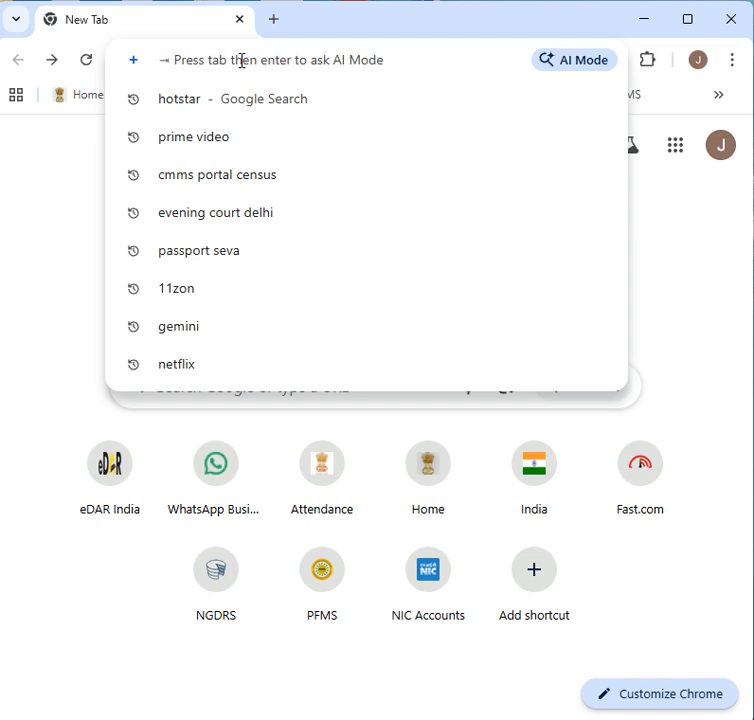
# - Load irad.parivahan.gov.in in Chrome to reach the eDAR India home page
pyautogui.write('irad')
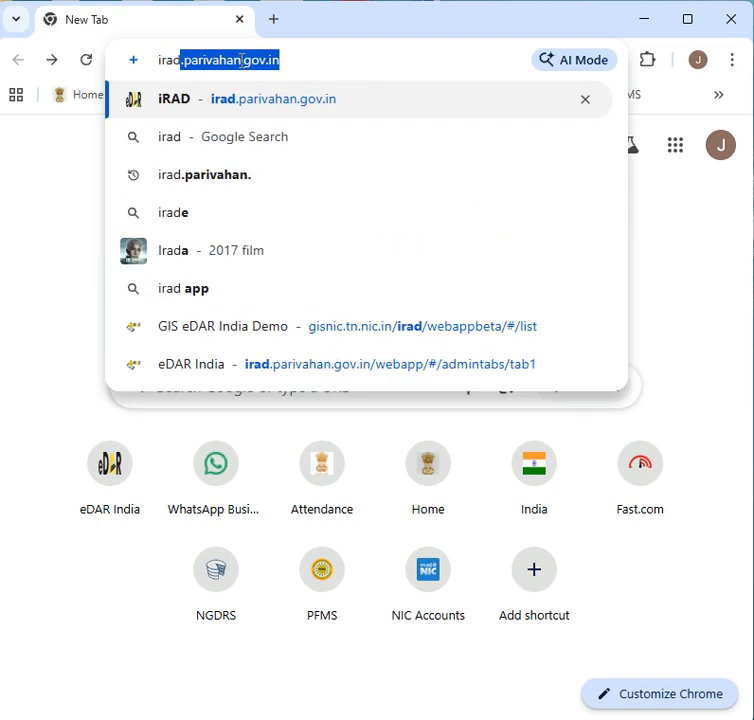
pyautogui.write('.par')
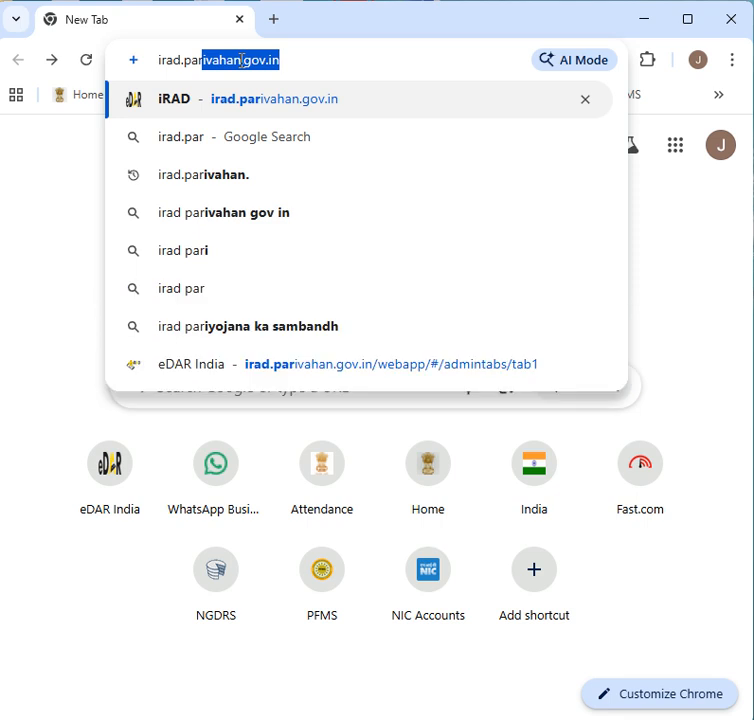
pyautogui.write('ivahan.')
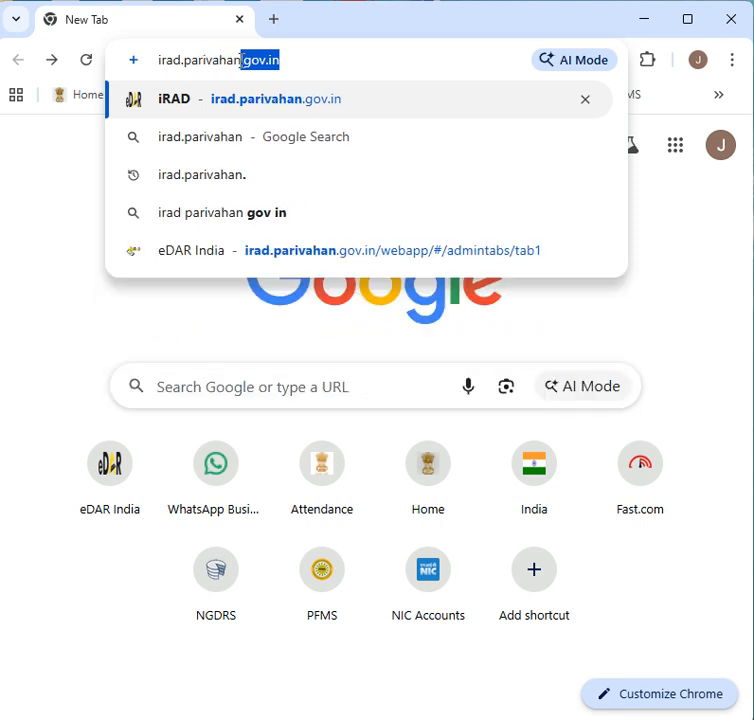
pyautogui.write('gov.')
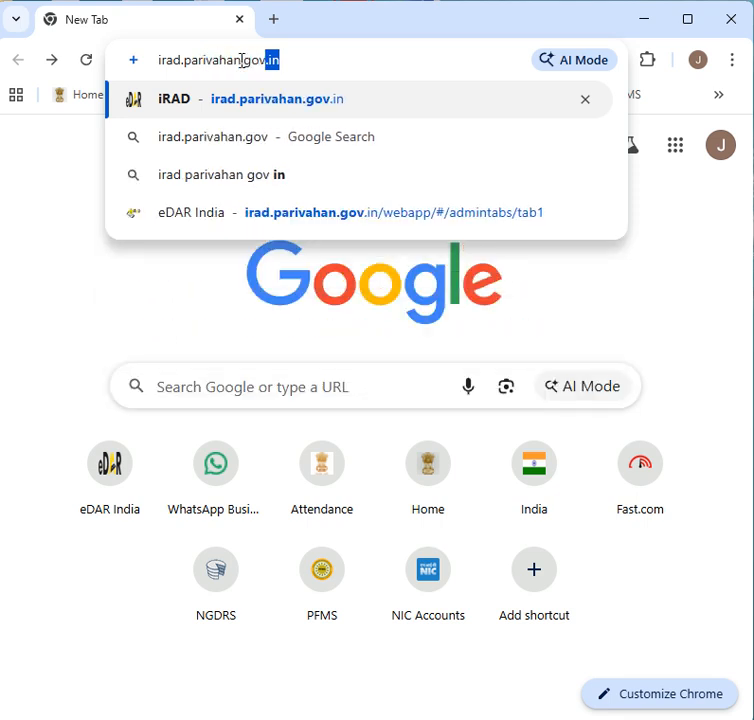
pyautogui.write('in')
pyautogui.press('Return')
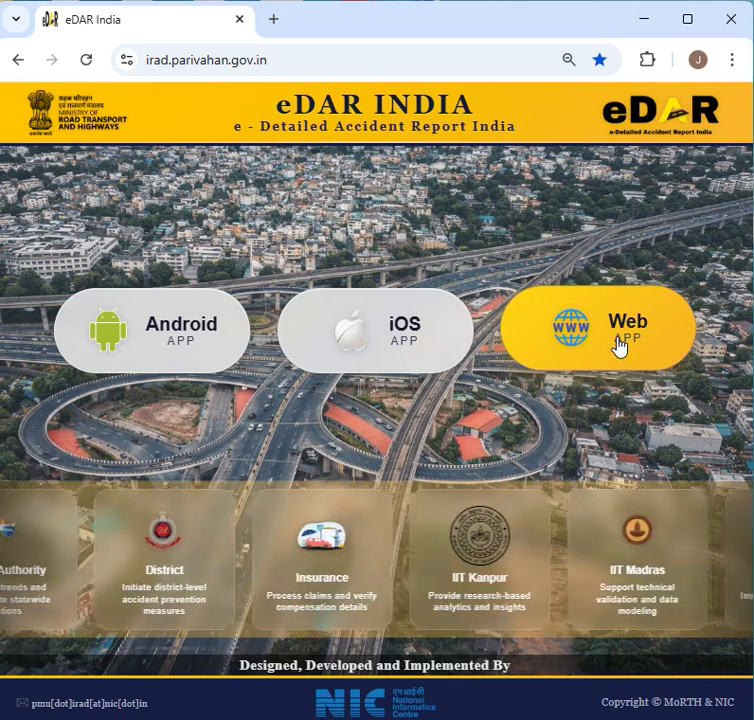
# - Go to the Web demo login and choose Police as the department
pyautogui.click(613, 345)
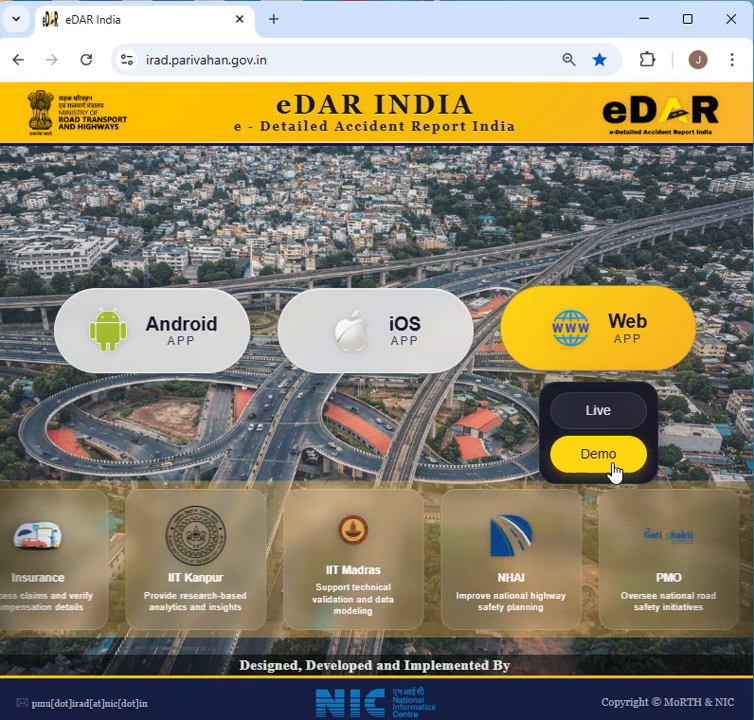
pyautogui.click(612, 463)
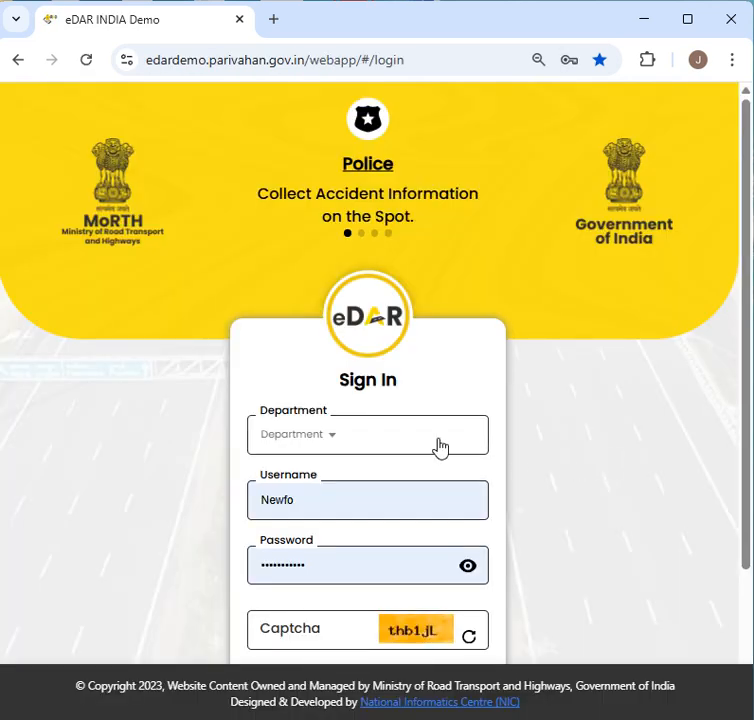
pyautogui.scroll(-2, 441, 397)
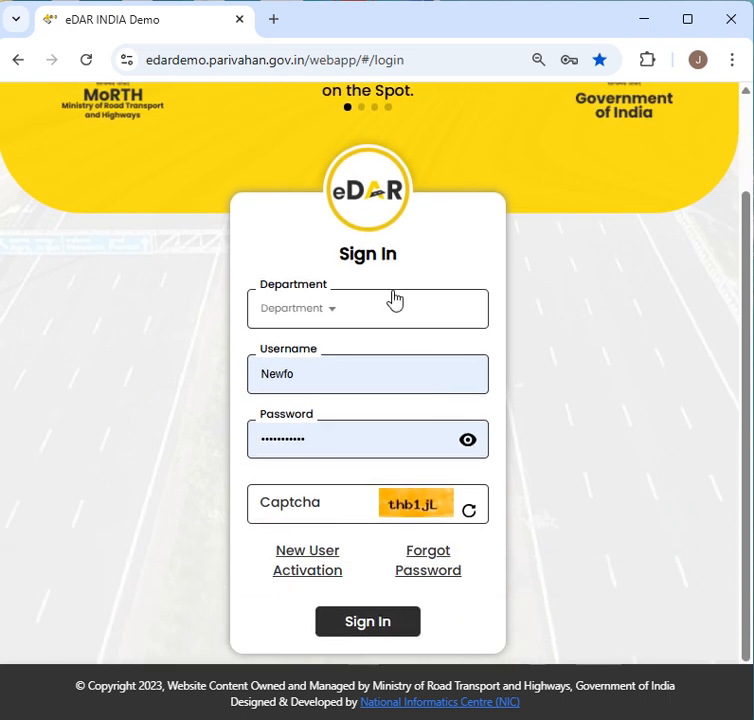
pyautogui.click(362, 318)
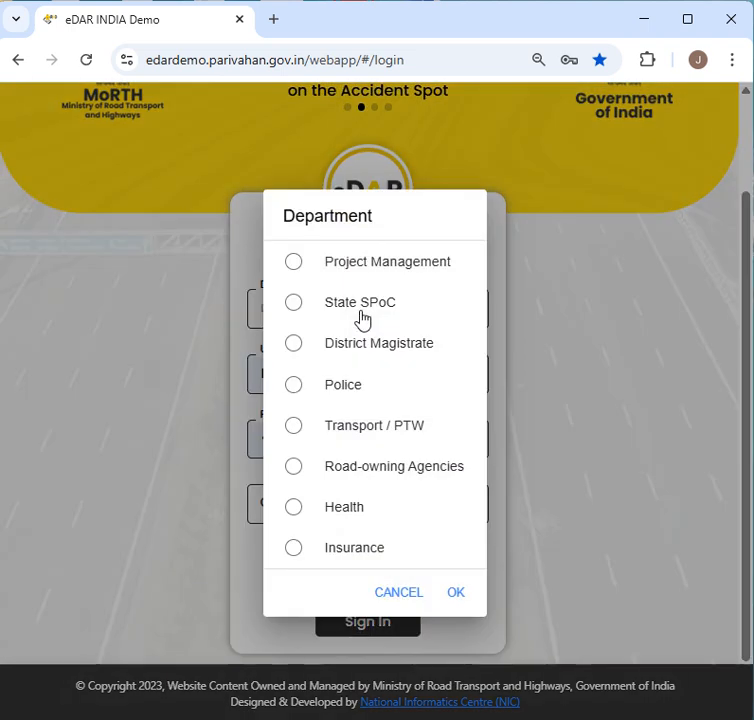
pyautogui.click(332, 390)
pyautogui.click(455, 593)
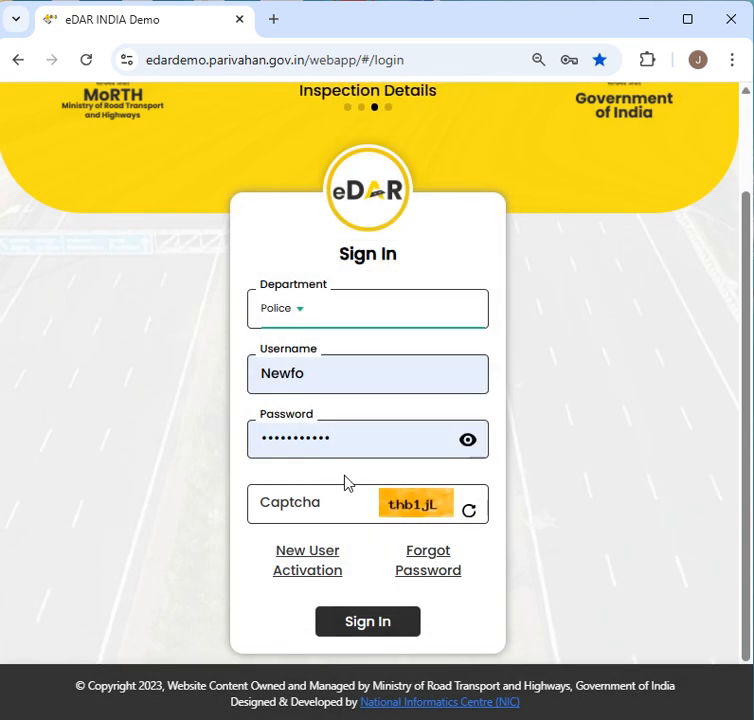
# - Check the password, enter the captcha and sign in
pyautogui.click(353, 450)
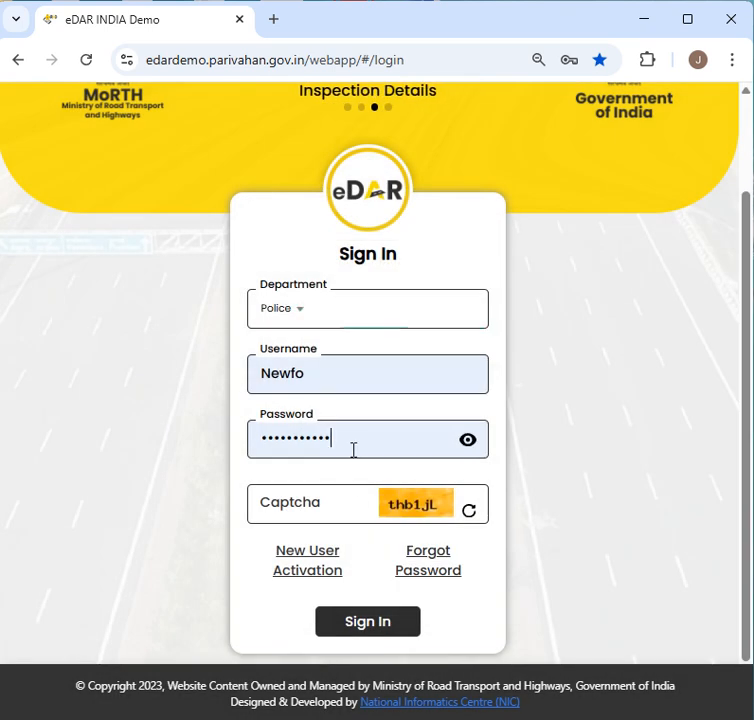
pyautogui.click(466, 446)
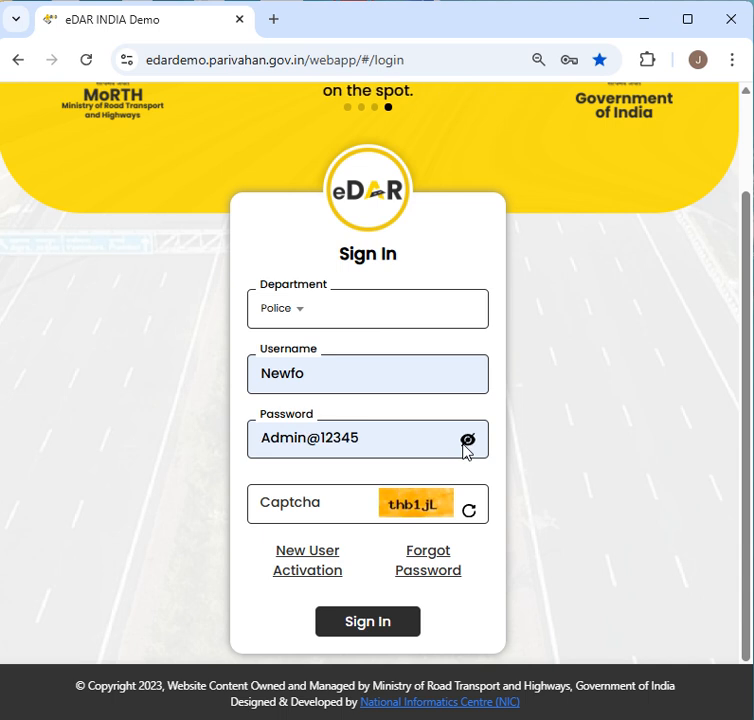
pyautogui.click(330, 501)
pyautogui.write('thb')
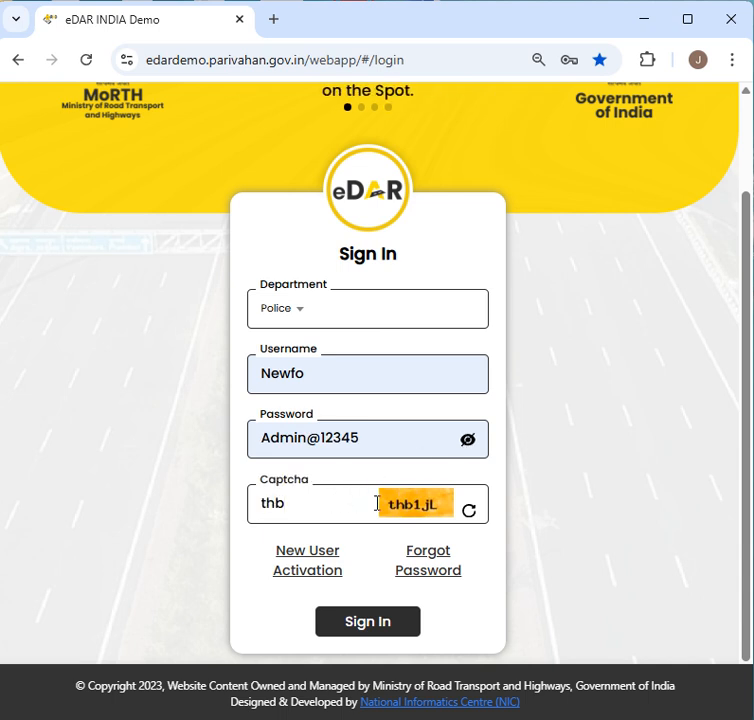
pyautogui.write('1jL')
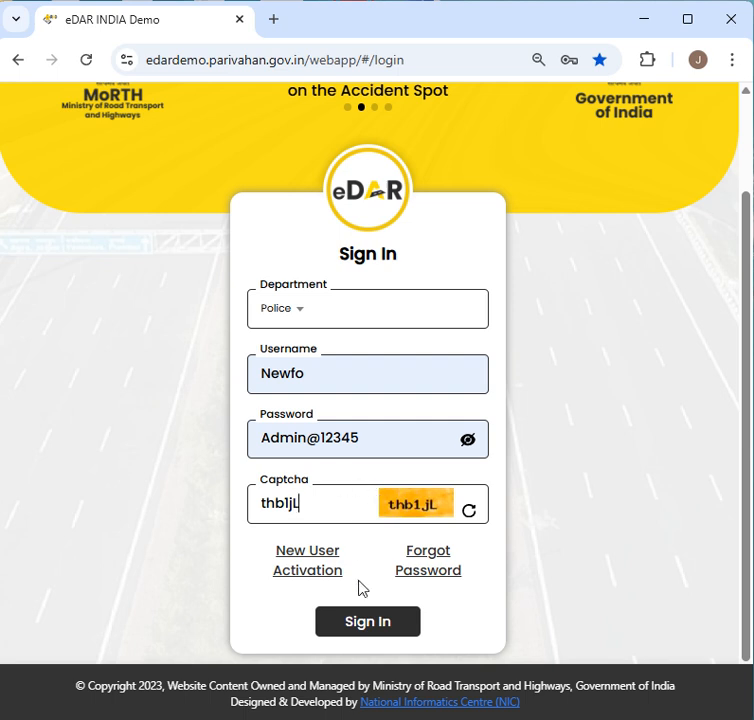
pyautogui.click(370, 624)
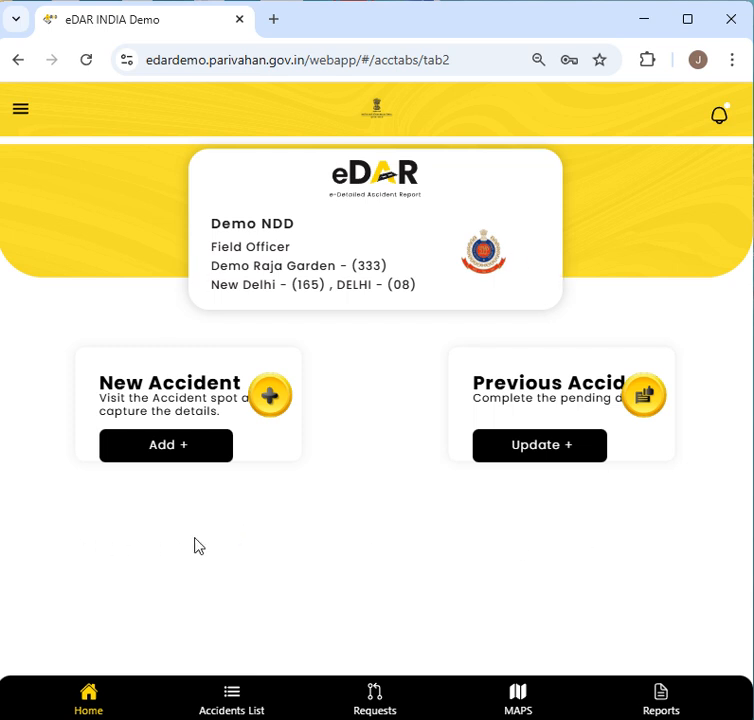
# - Add a new accident dated 10-03-2026, keep the reporting date, and bring up the location map
pyautogui.click(165, 450)
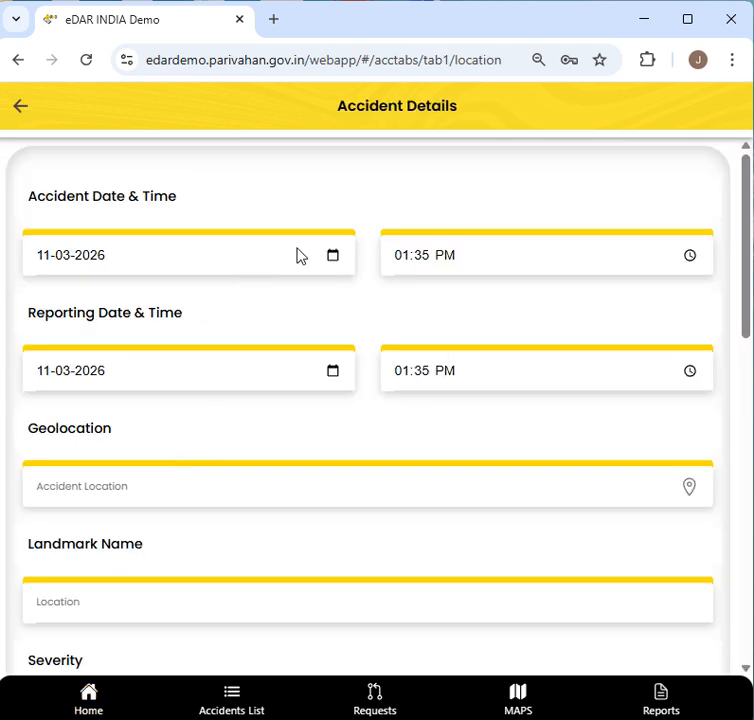
pyautogui.click(334, 262)
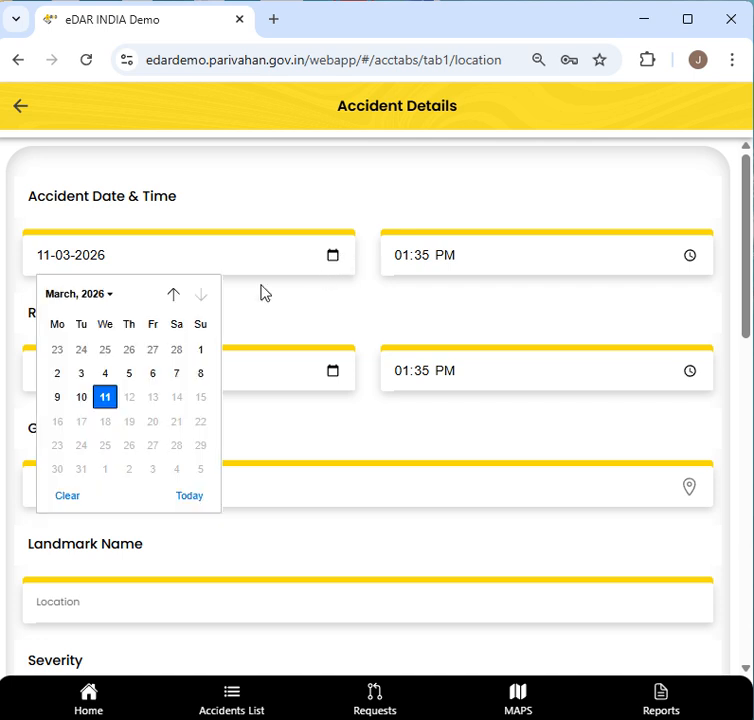
pyautogui.click(81, 397)
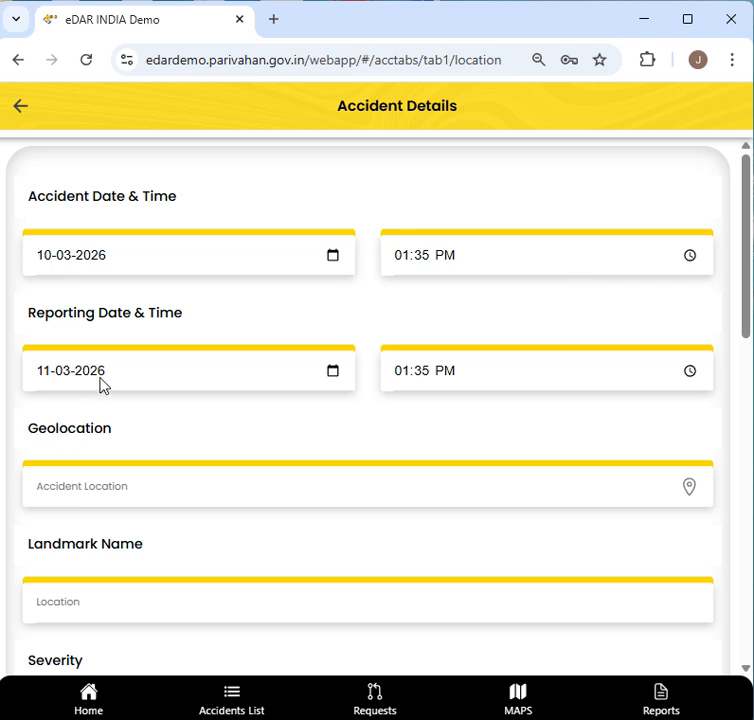
pyautogui.click(319, 377)
pyautogui.click(332, 372)
pyautogui.click(313, 385)
pyautogui.click(325, 484)
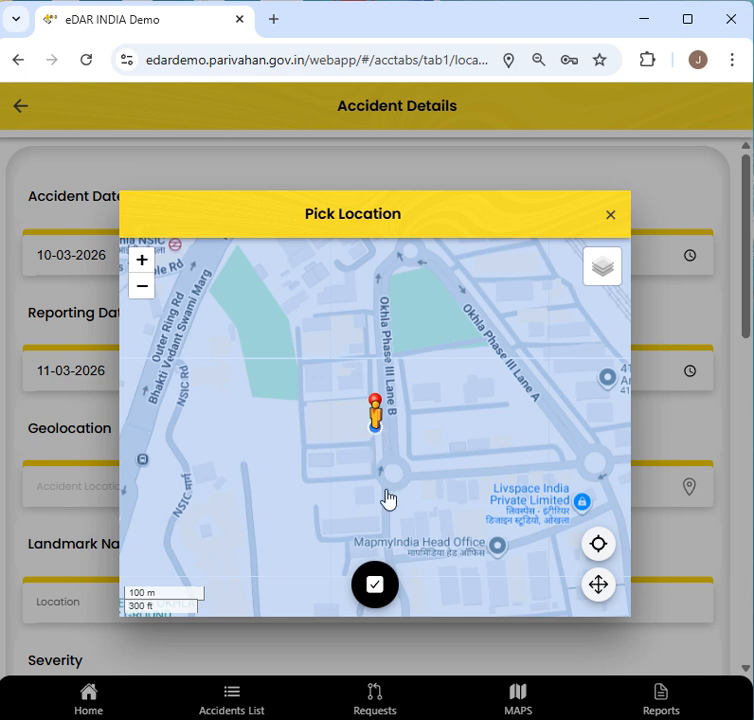
# - Zoom and pan to pin Lat:28.552407, Long:77.267524 beside Okhla Phase III Lane B, then confirm
pyautogui.click(141, 262)
pyautogui.click(141, 262)
pyautogui.click(141, 264)
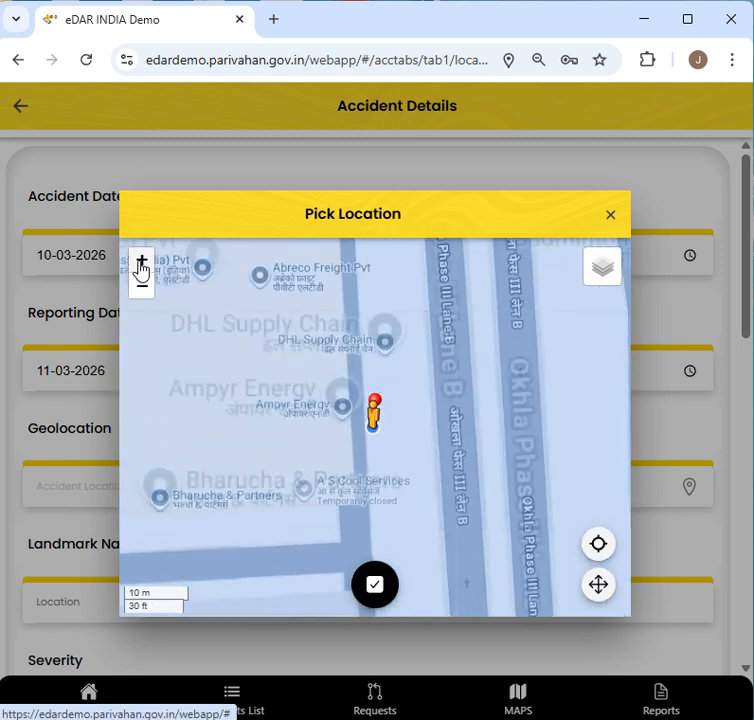
pyautogui.click(603, 586)
pyautogui.moveTo(416, 502); pyautogui.dragTo(347, 498)
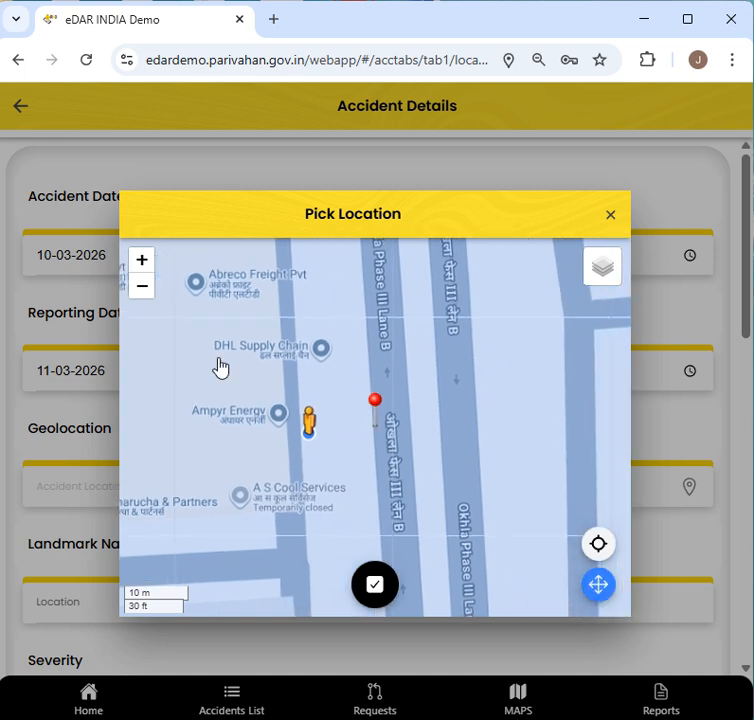
pyautogui.click(144, 263)
pyautogui.click(144, 263)
pyautogui.moveTo(431, 473); pyautogui.dragTo(379, 458)
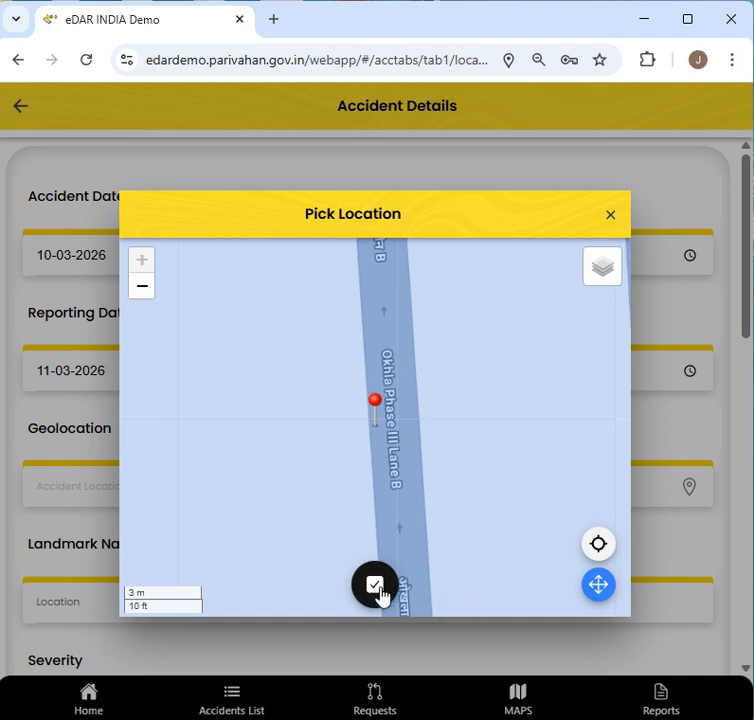
pyautogui.click(377, 587)
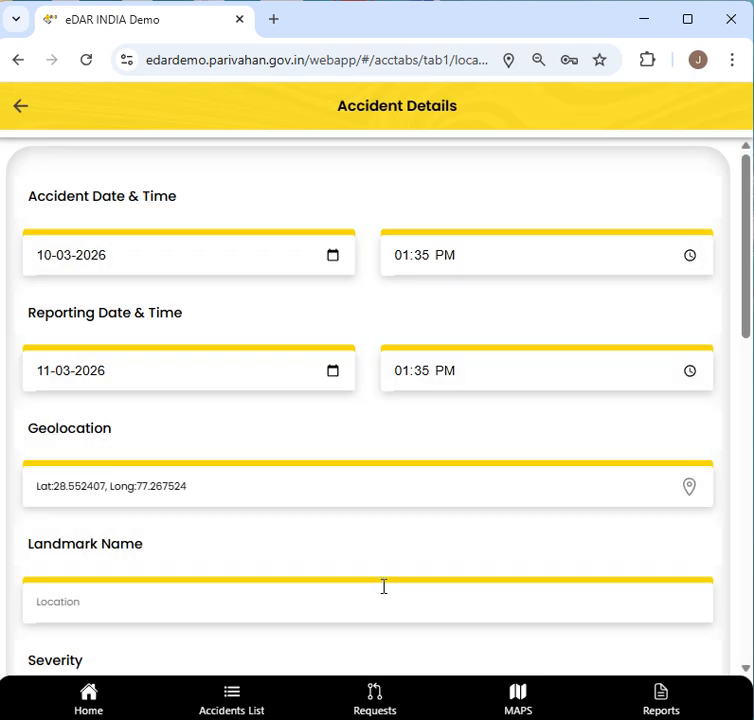
# - Mark Locality-okhla Ph Iii and Bank-state Bank Of India as points of interest
pyautogui.scroll(-3, 419, 517)
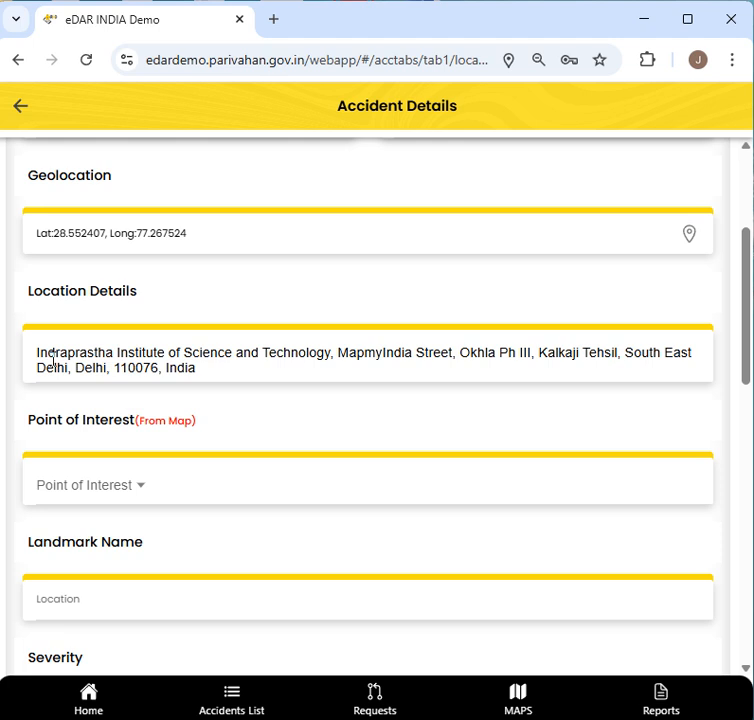
pyautogui.click(170, 494)
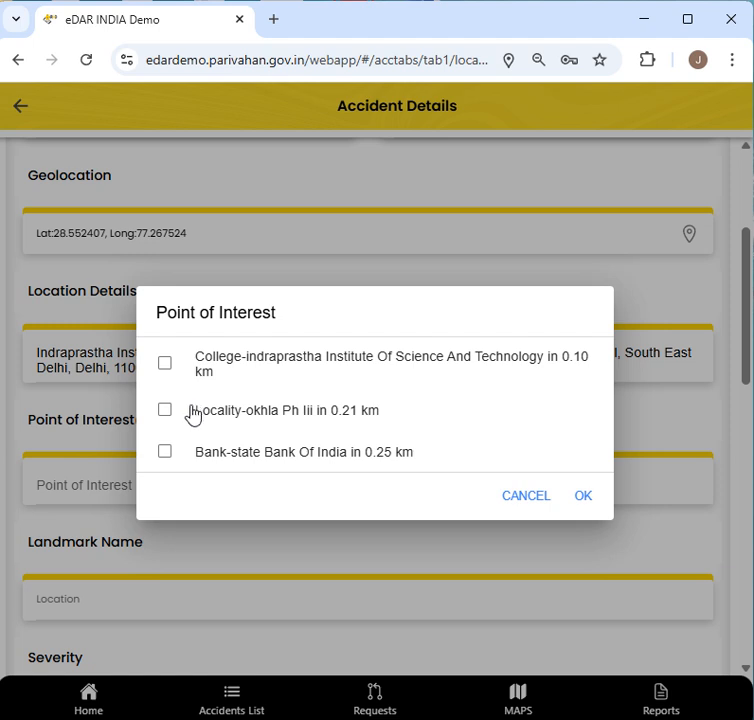
pyautogui.click(190, 415)
pyautogui.click(196, 455)
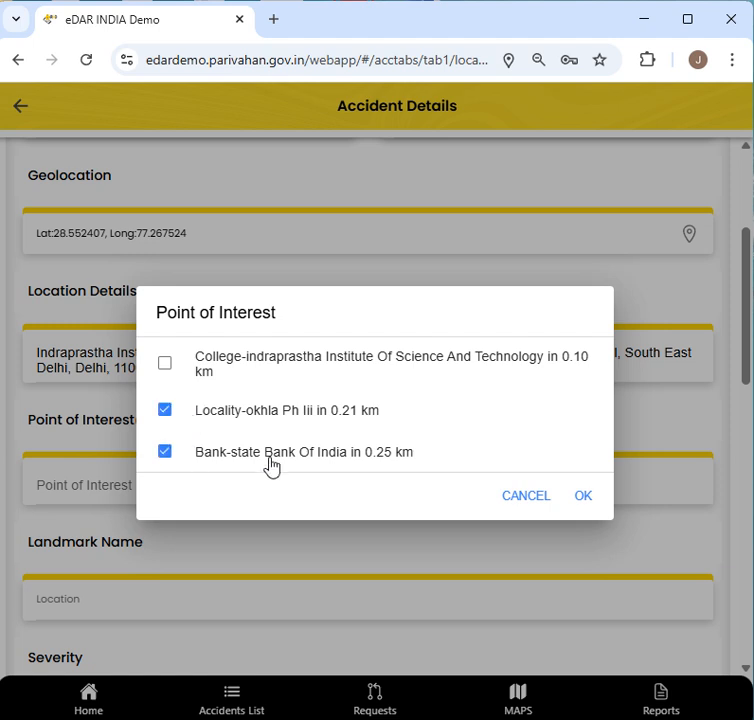
pyautogui.click(586, 500)
# - Enter the landmark name 'in front of Kothi no. 3'
pyautogui.scroll(-1, 505, 534)
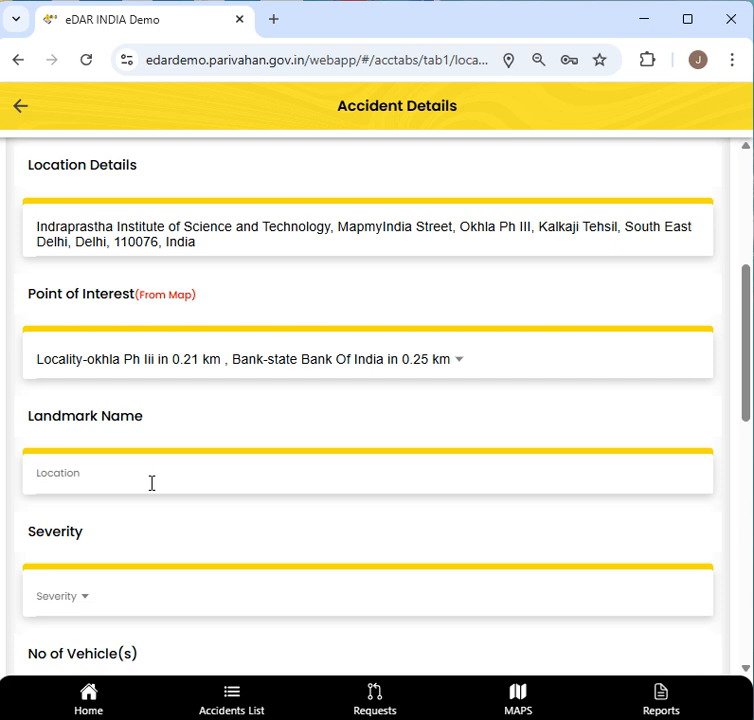
pyautogui.write('in front of Kothi no. 3')
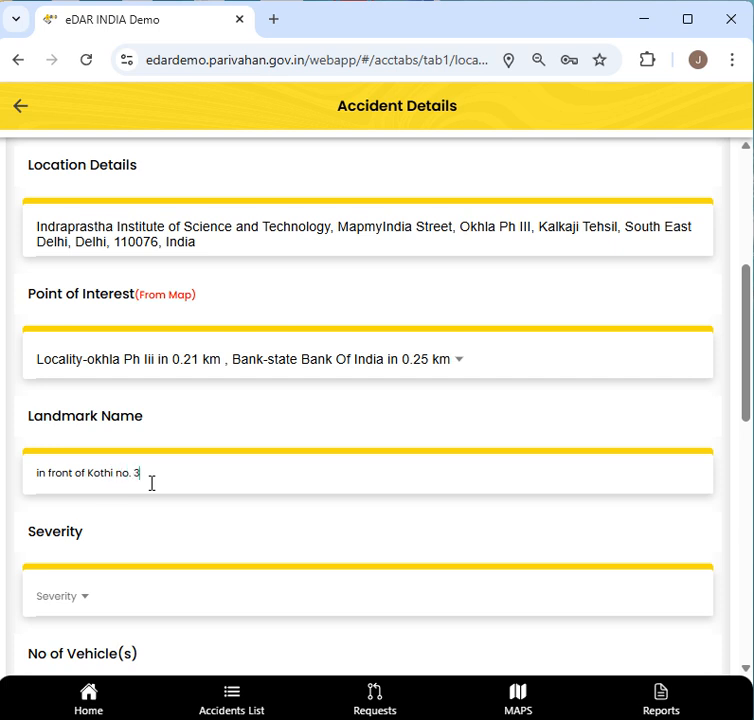
pyautogui.scroll(-1, 115, 485)
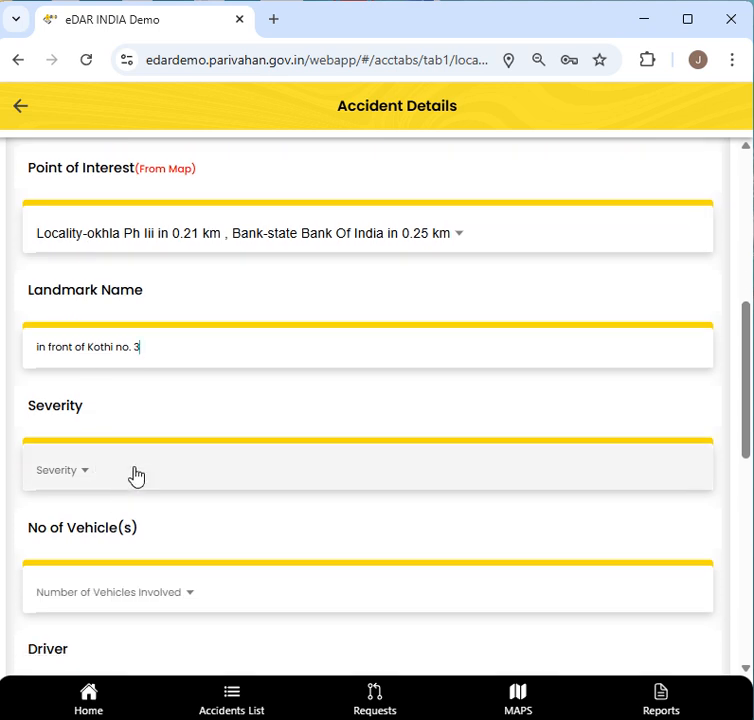
# - Set accident severity to Grievous Injury and number of vehicles to 1
pyautogui.click(136, 476)
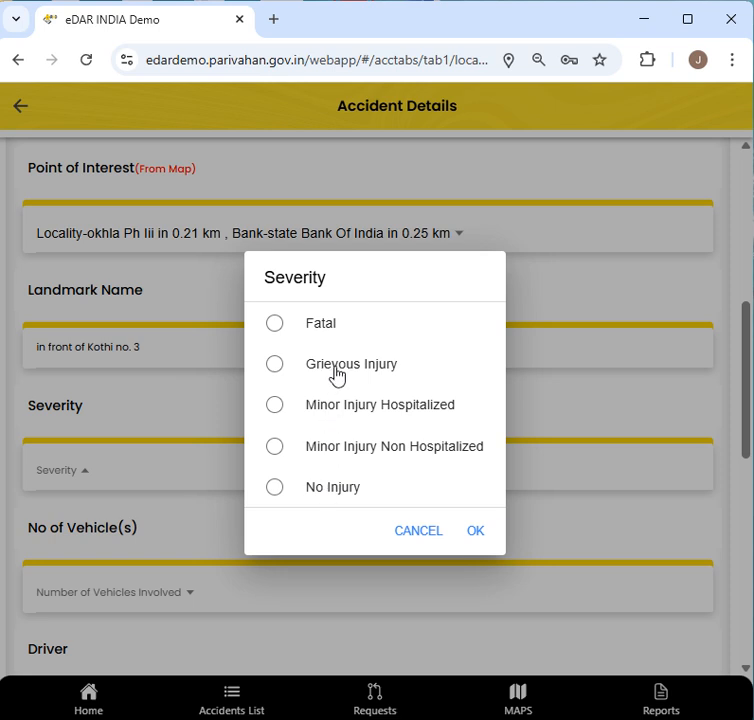
pyautogui.click(480, 538)
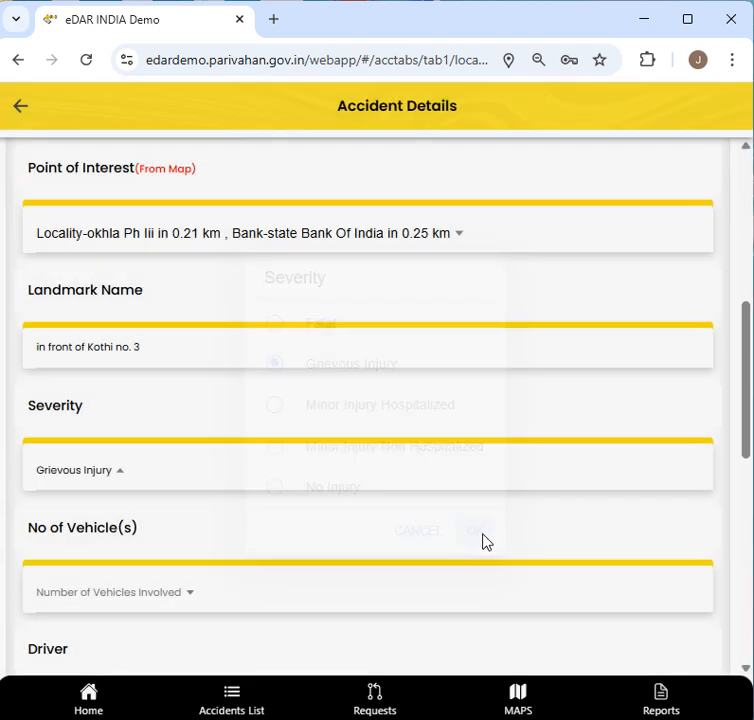
pyautogui.scroll(-2, 392, 541)
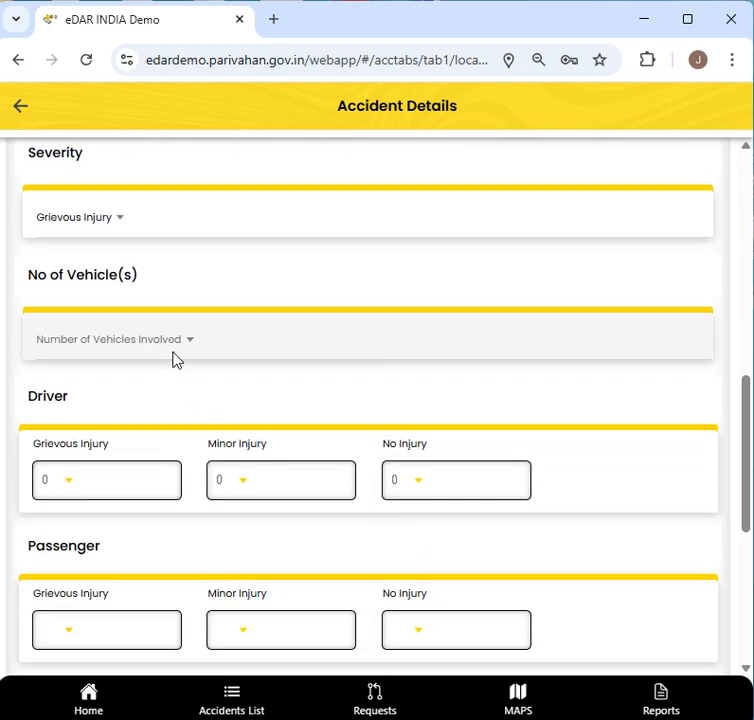
pyautogui.click(174, 358)
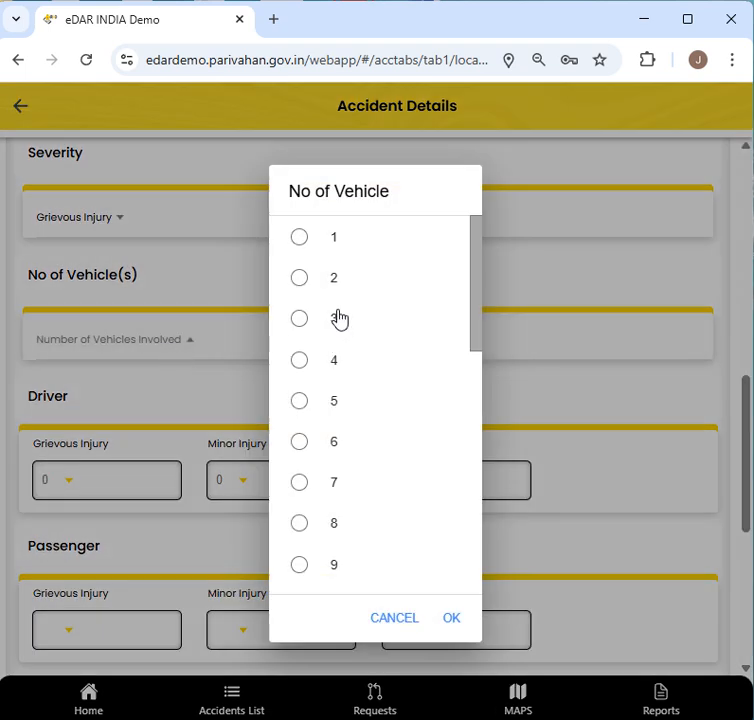
pyautogui.click(302, 242)
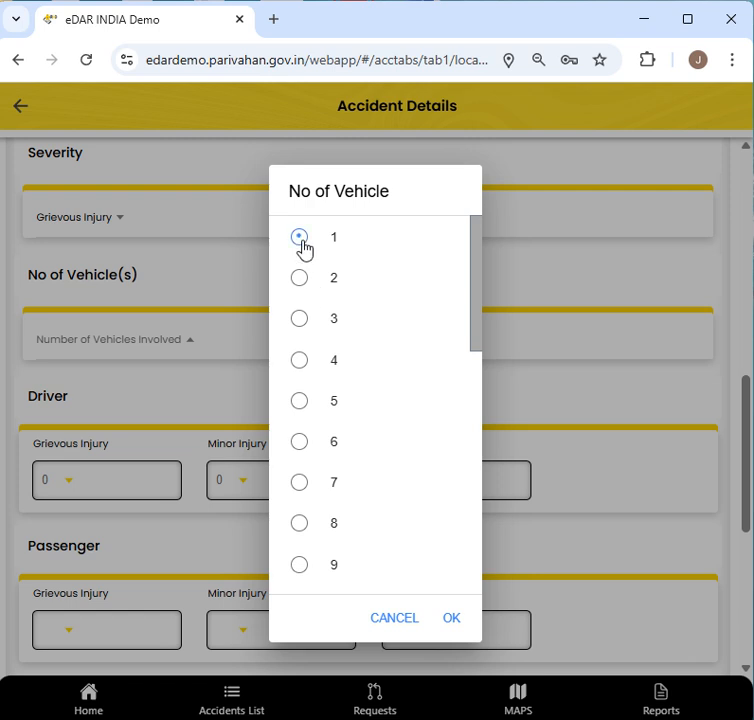
pyautogui.click(447, 619)
# - Record 1 uninjured driver and 1 grievously injured pedestrian
pyautogui.scroll(-2, 148, 480)
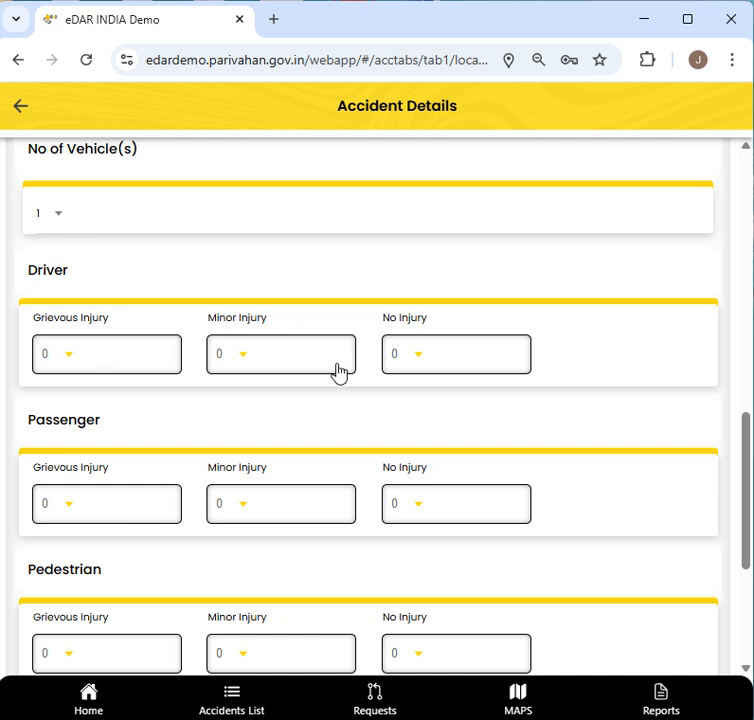
pyautogui.click(430, 368)
pyautogui.click(313, 430)
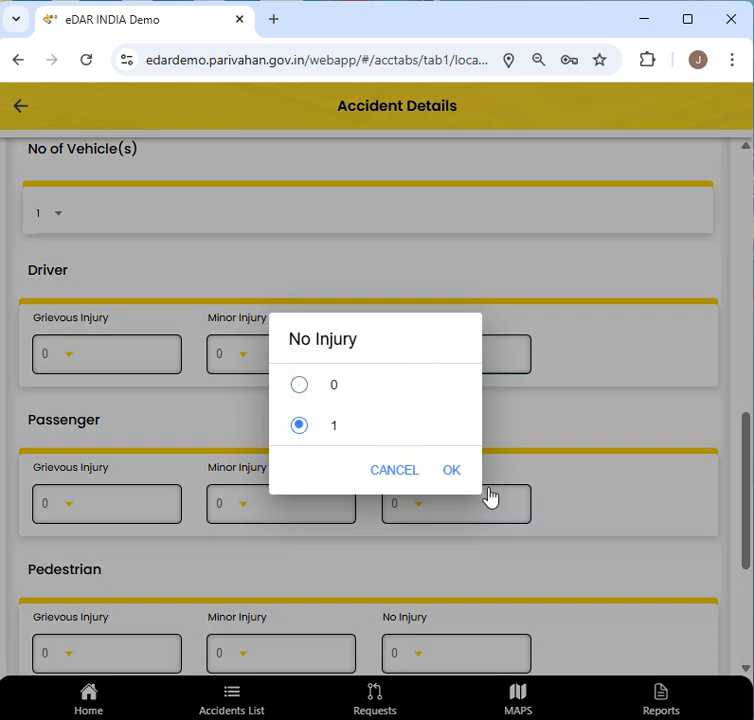
pyautogui.click(455, 470)
pyautogui.scroll(-1, 389, 468)
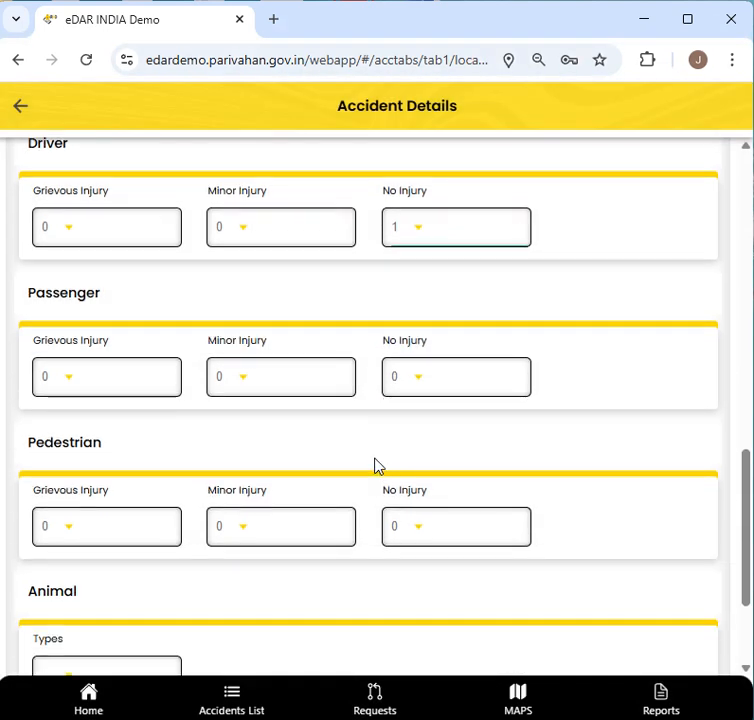
pyautogui.click(116, 532)
pyautogui.click(298, 276)
pyautogui.click(436, 619)
# - Leave the animal type empty and save the accident details
pyautogui.scroll(-2, 384, 532)
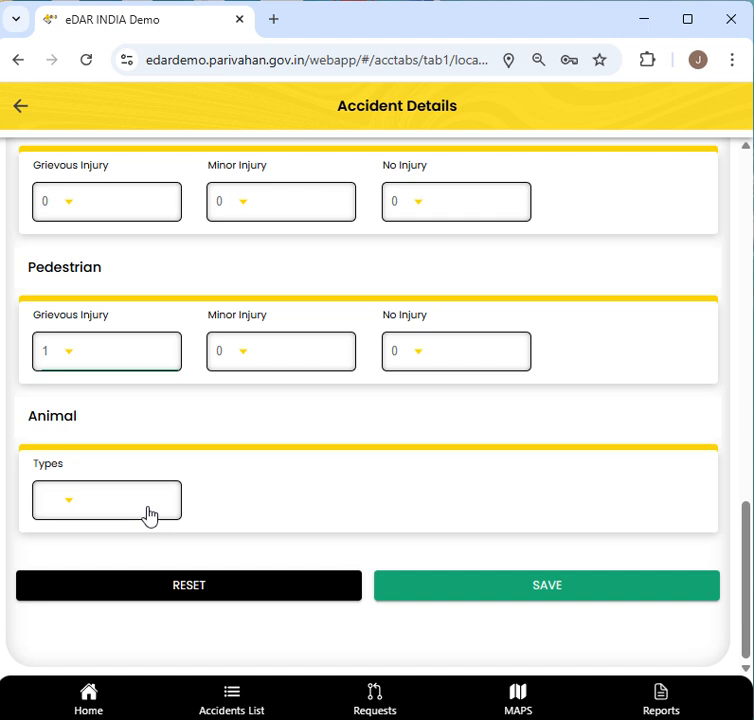
pyautogui.click(148, 515)
pyautogui.click(218, 511)
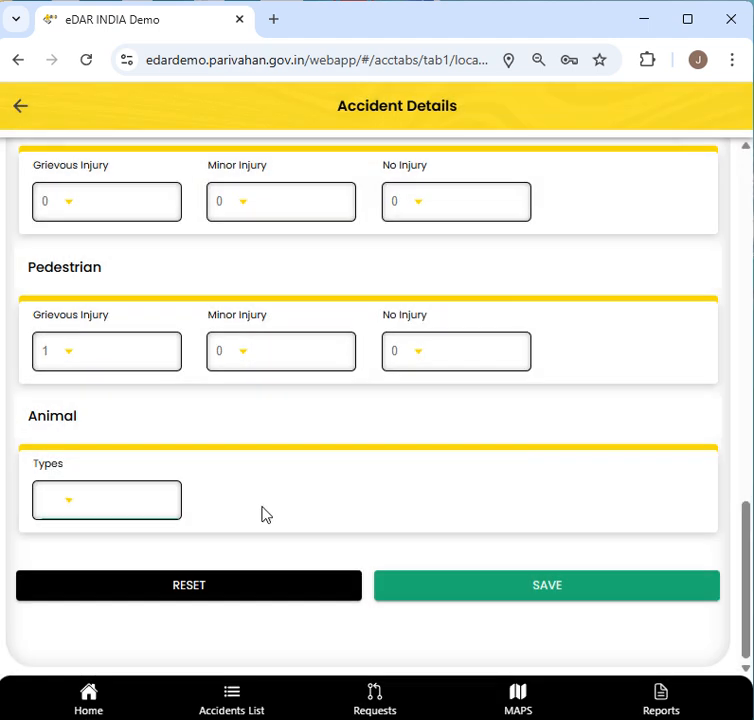
pyautogui.click(533, 590)
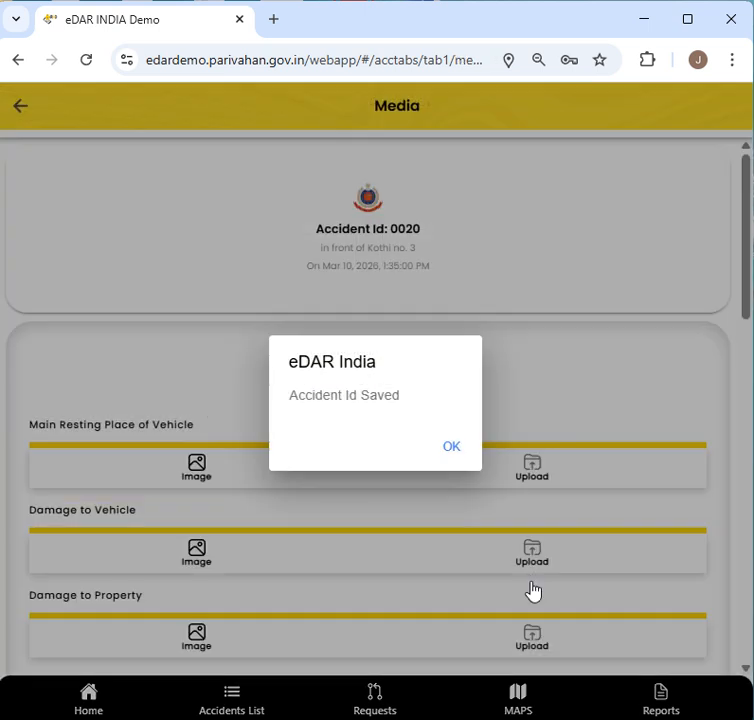
# - Acknowledge saved Accident Id 0020 and skip the photo and video uploads
pyautogui.click(451, 448)
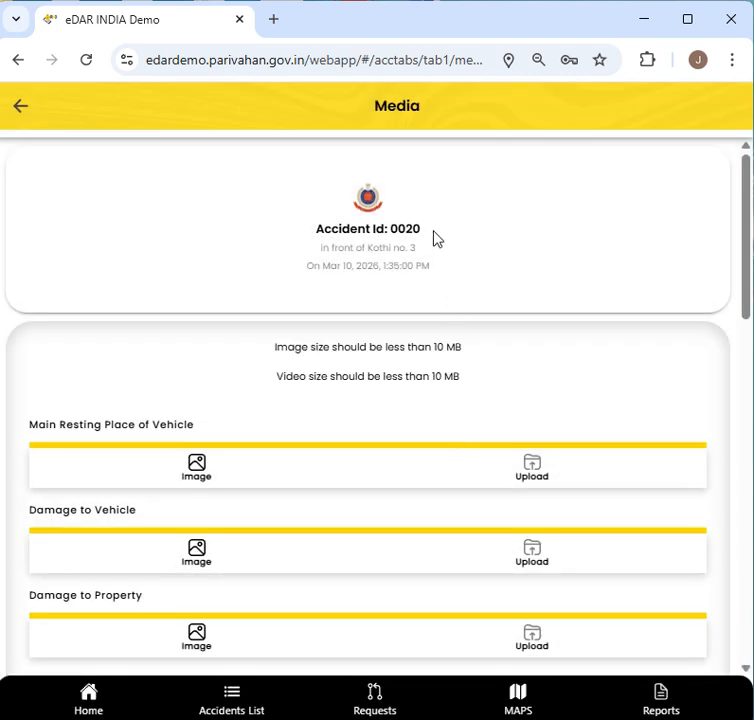
pyautogui.moveTo(426, 232); pyautogui.dragTo(311, 230)
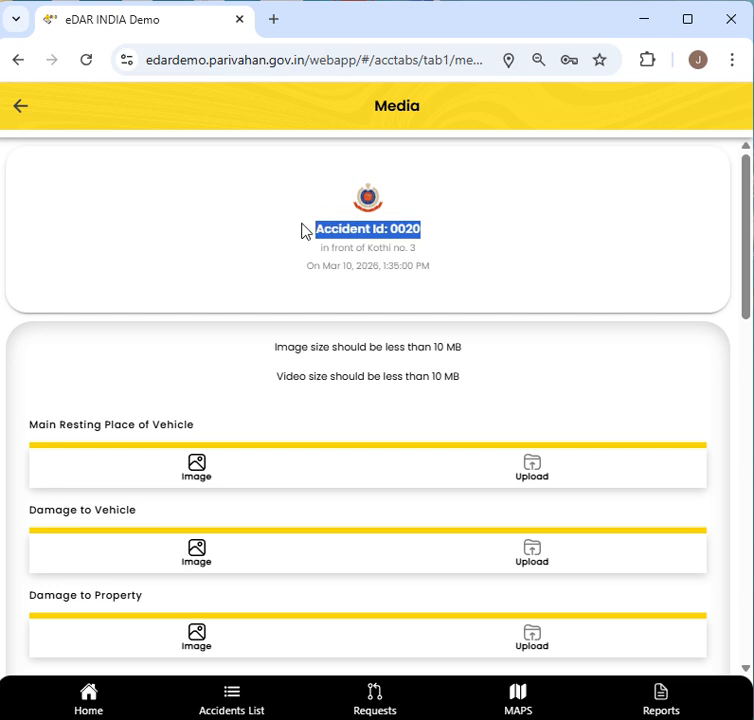
pyautogui.scroll(-1, 335, 372)
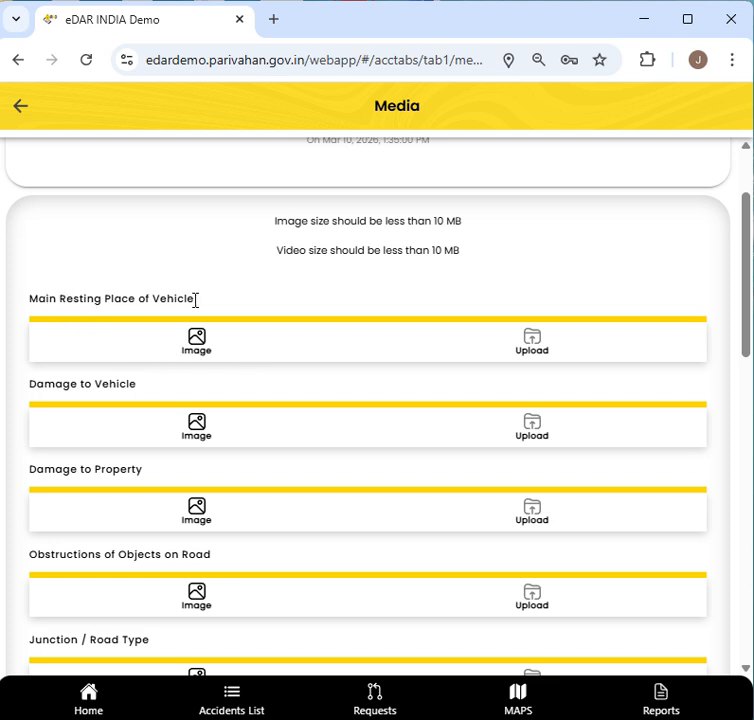
pyautogui.scroll(-1, 265, 453)
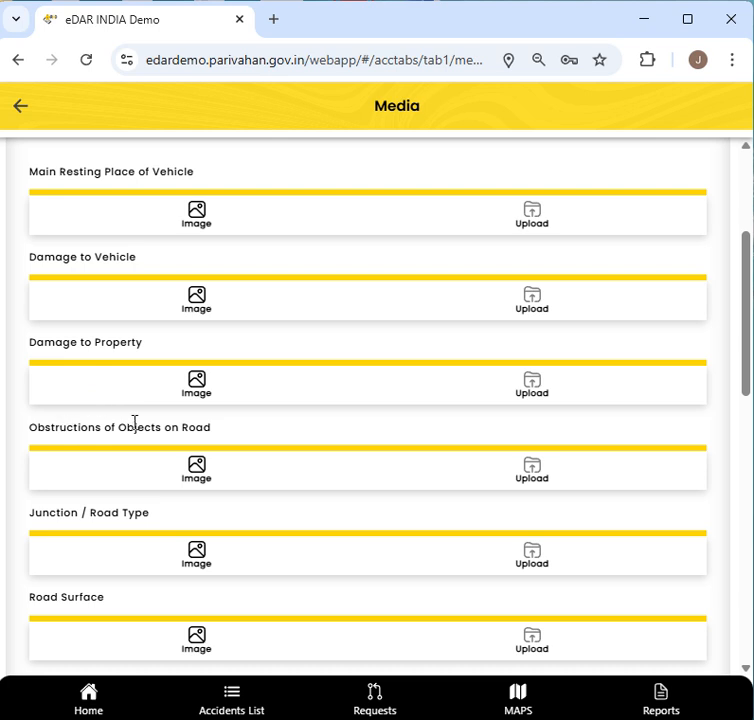
pyautogui.scroll(-1, 262, 441)
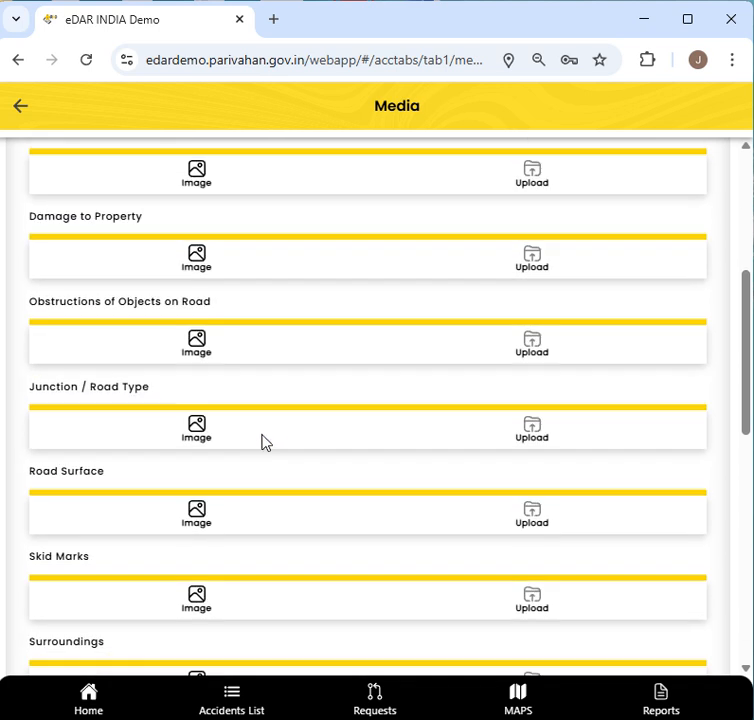
pyautogui.scroll(-2, 272, 425)
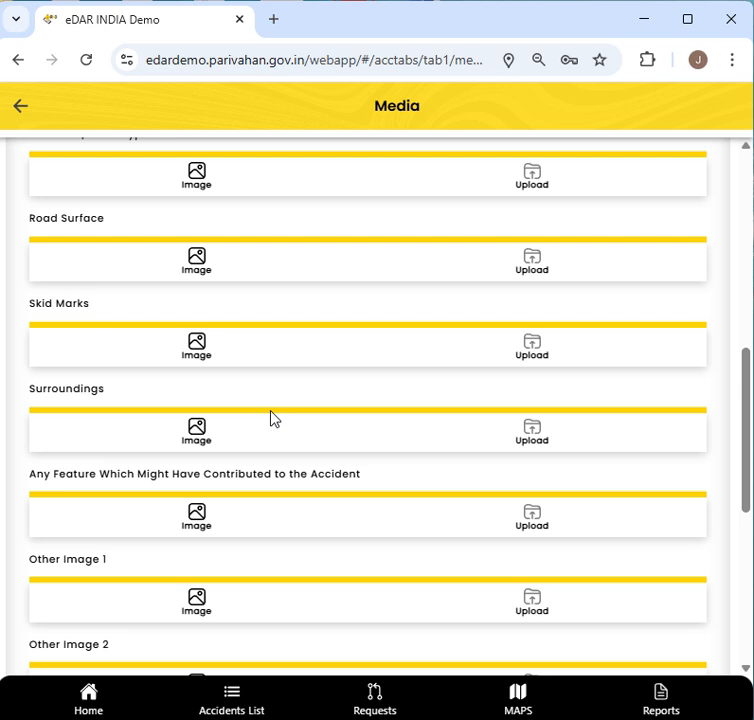
pyautogui.scroll(-3, 275, 420)
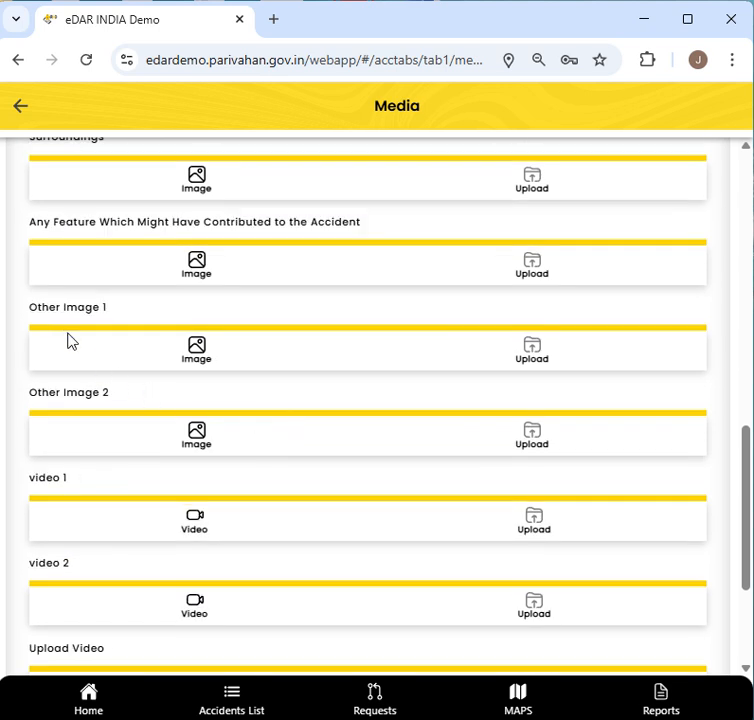
pyautogui.scroll(-2, 241, 484)
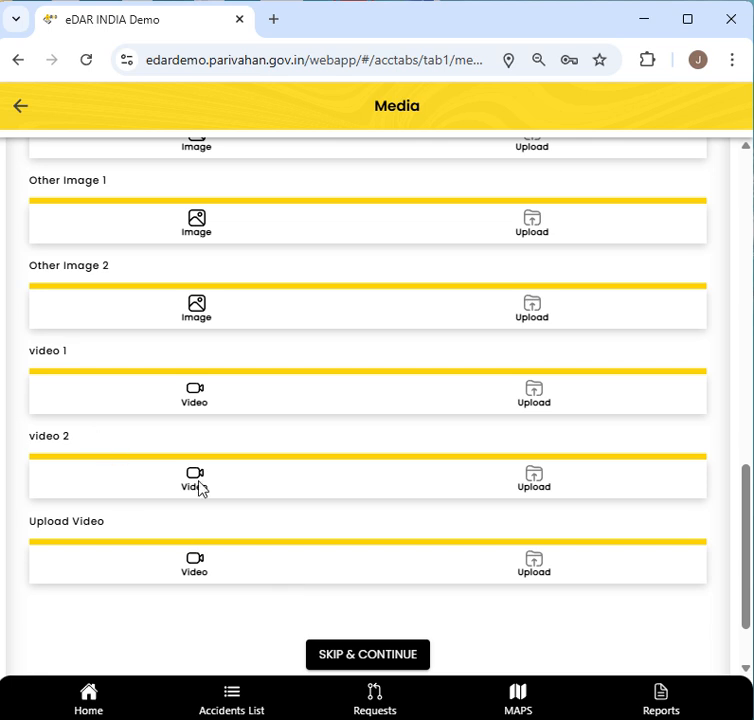
pyautogui.click(363, 655)
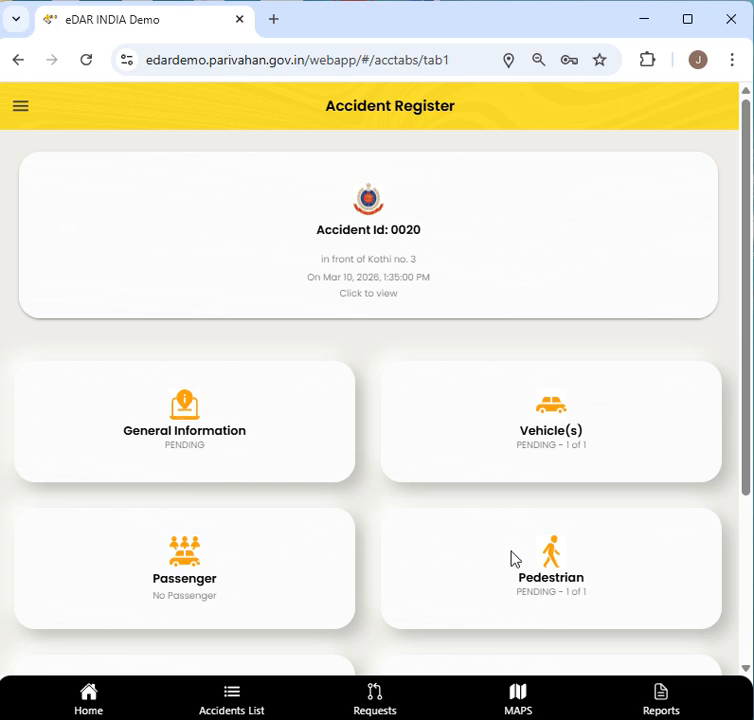
# - Open General Information and enter General Diary Number 125
pyautogui.scroll(-3, 513, 555)
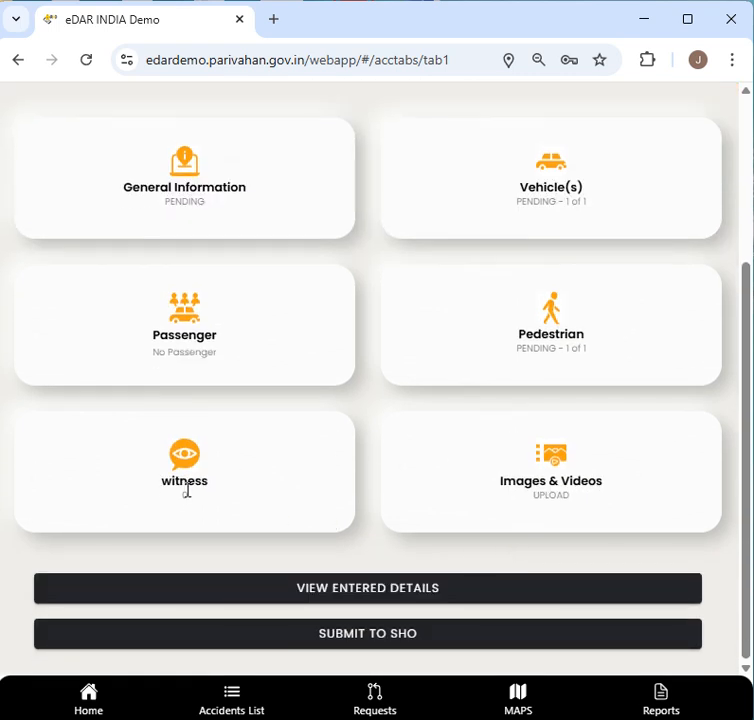
pyautogui.scroll(3, 190, 470)
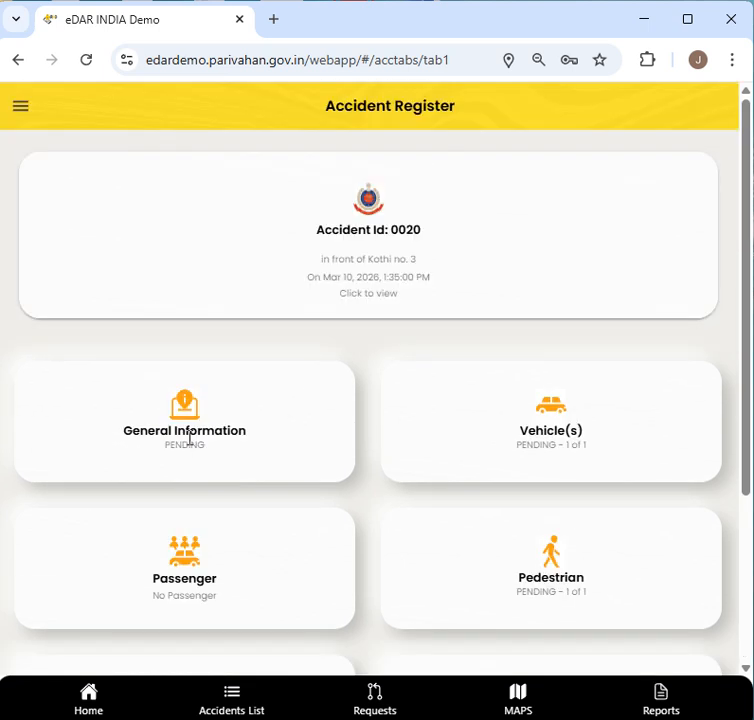
pyautogui.click(192, 426)
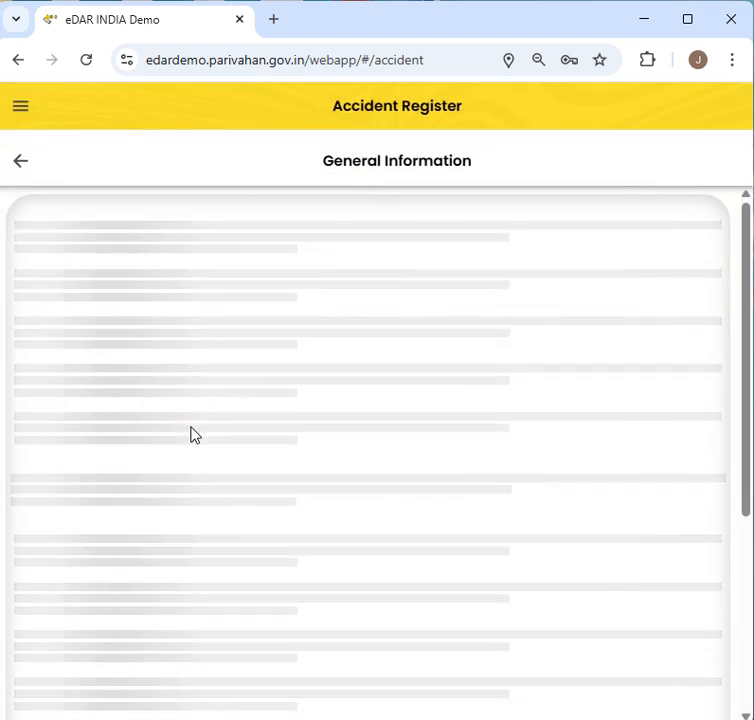
pyautogui.click(200, 270)
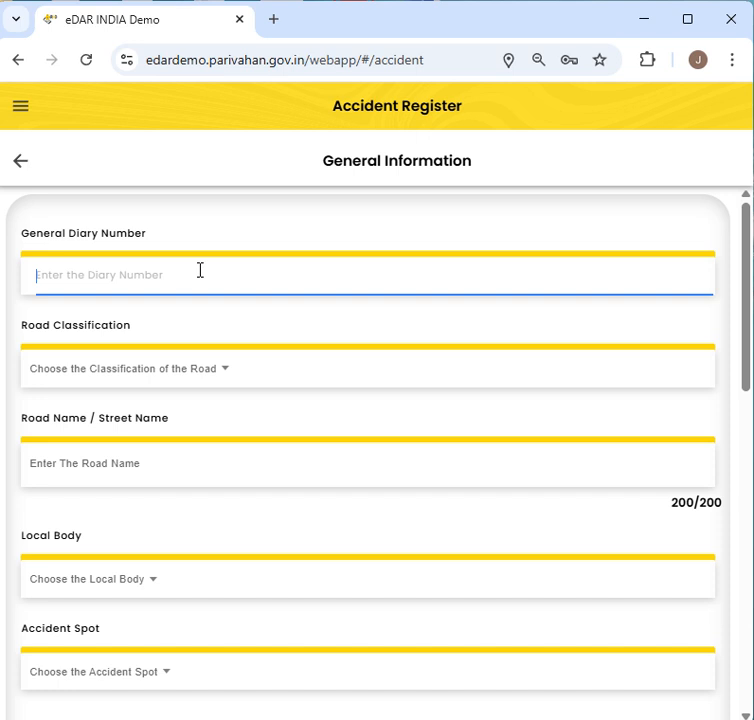
pyautogui.write('125')
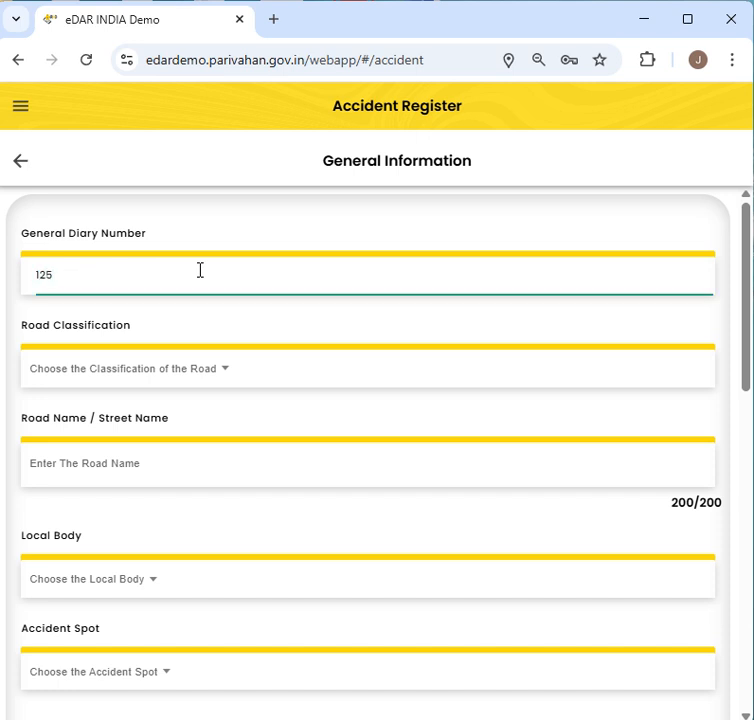
# - Classify the road as National Highway and name it NH48
pyautogui.click(190, 370)
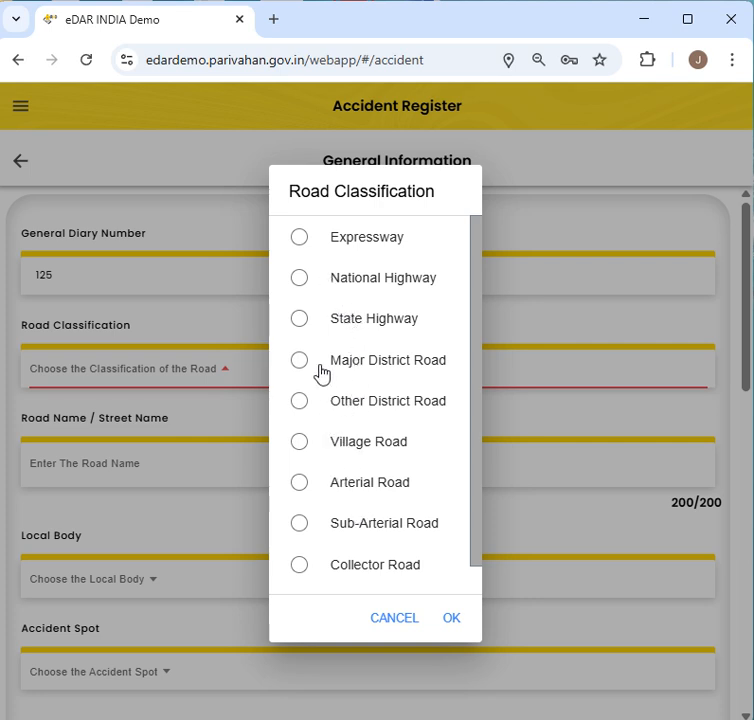
pyautogui.click(298, 278)
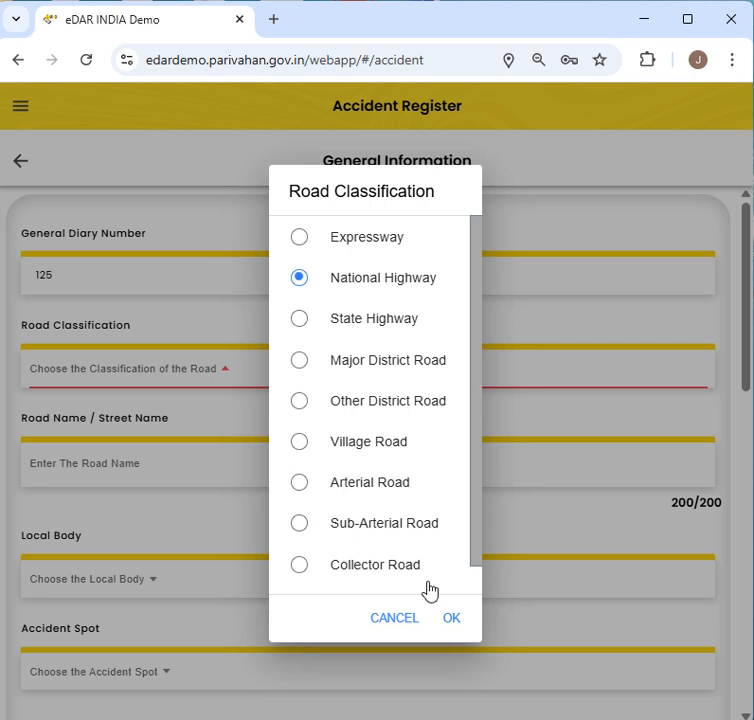
pyautogui.click(451, 619)
pyautogui.click(118, 473)
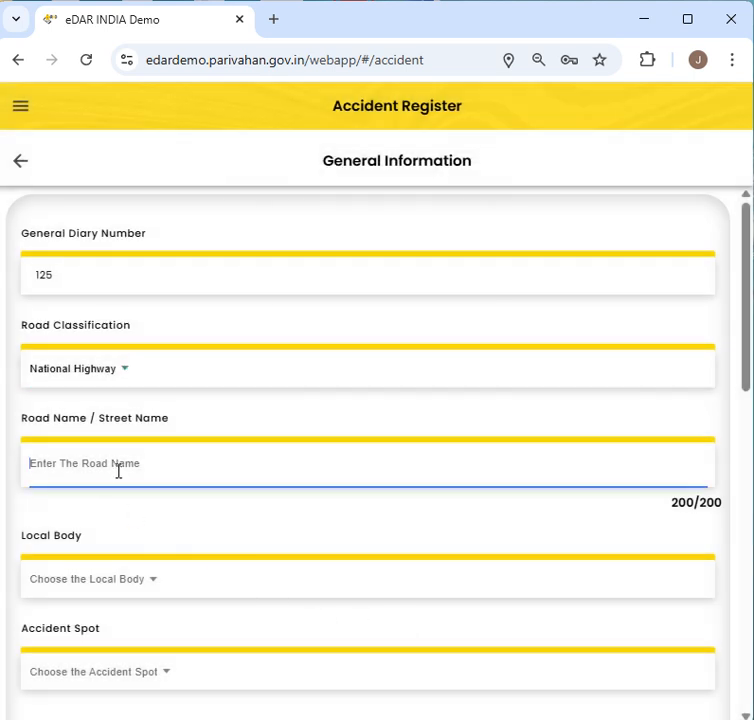
pyautogui.write('NH')
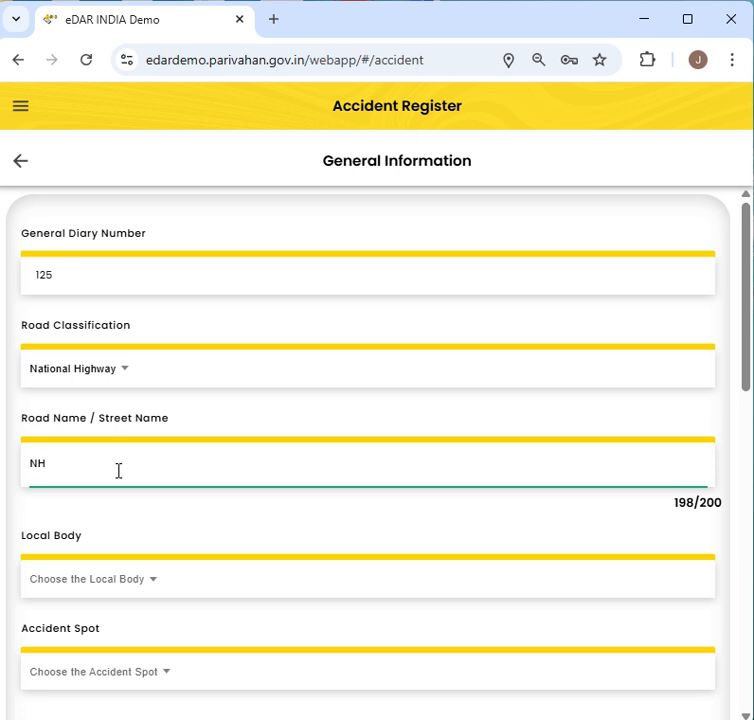
pyautogui.write('48')
# - Set local body to Municipal Corporation (Nagar Nigam) and the accident spot to Residential, Market and Commercial zones
pyautogui.scroll(-1, 182, 475)
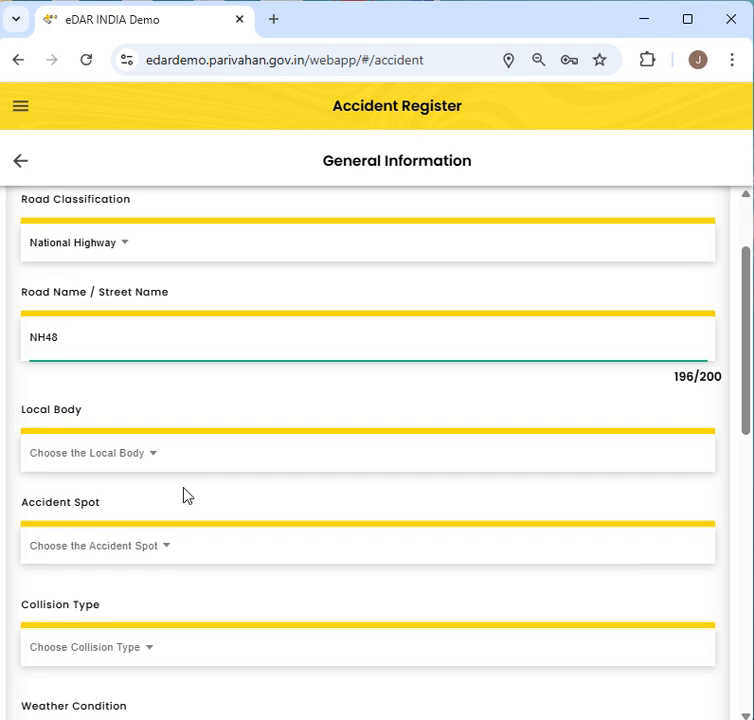
pyautogui.click(176, 463)
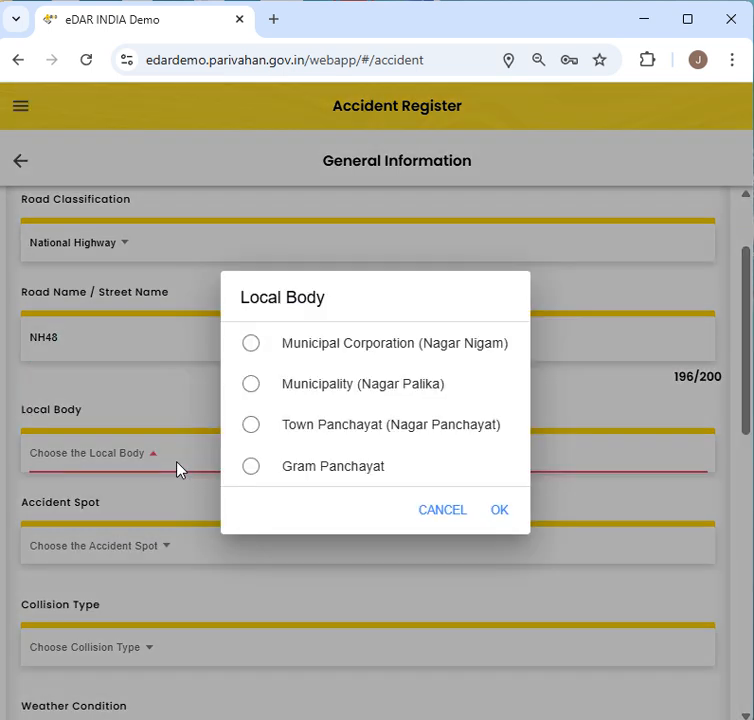
pyautogui.click(313, 350)
pyautogui.click(503, 512)
pyautogui.scroll(-1, 313, 540)
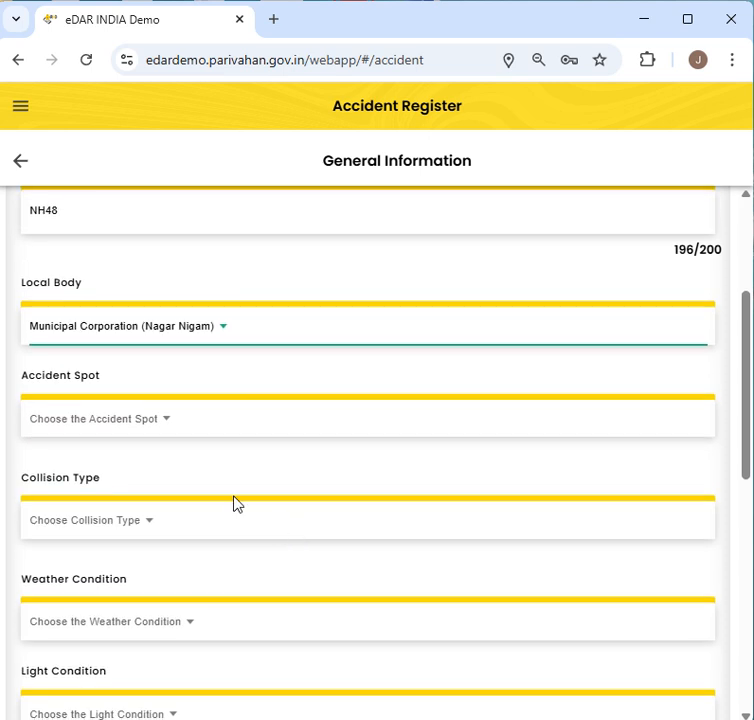
pyautogui.click(153, 424)
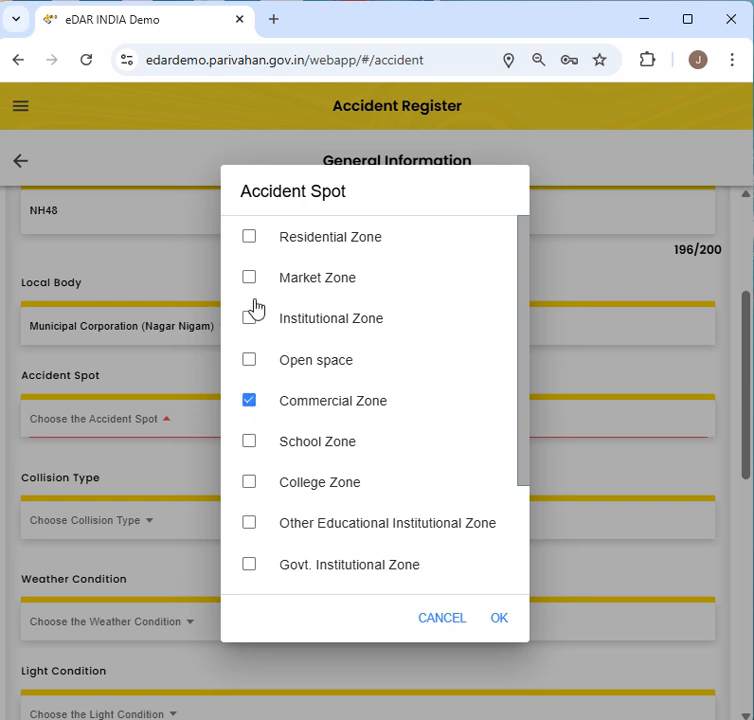
pyautogui.click(249, 240)
pyautogui.click(491, 621)
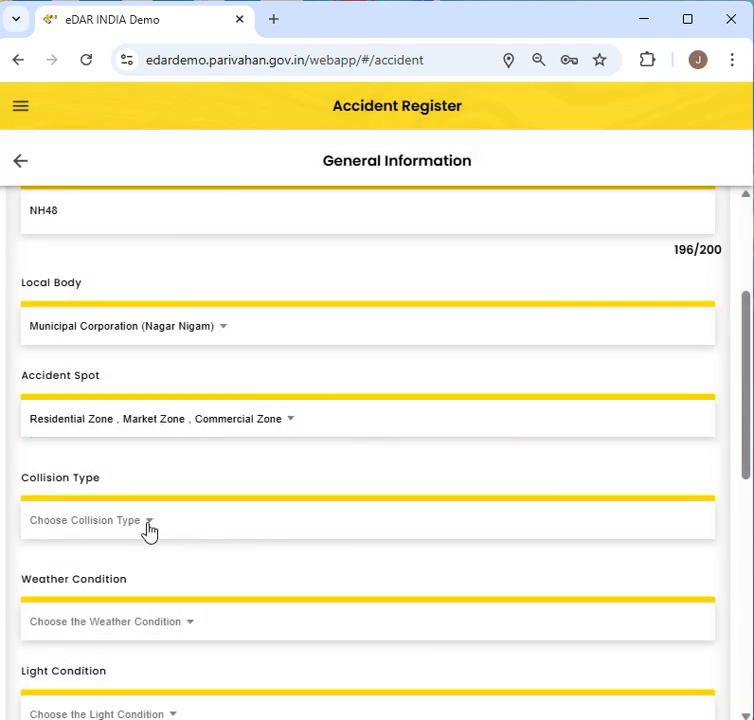
# - Set the collision type to Vehicle to Pedestrian
pyautogui.click(146, 522)
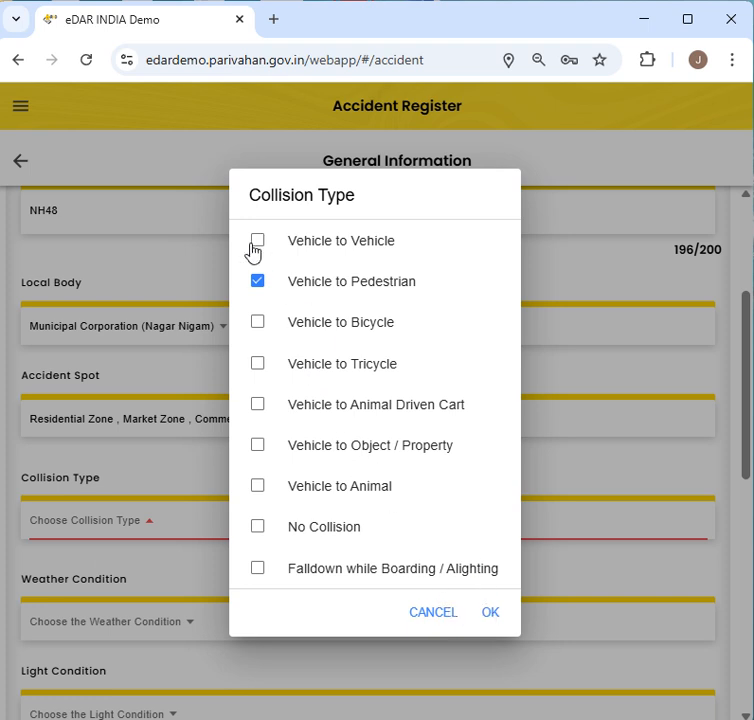
pyautogui.click(490, 614)
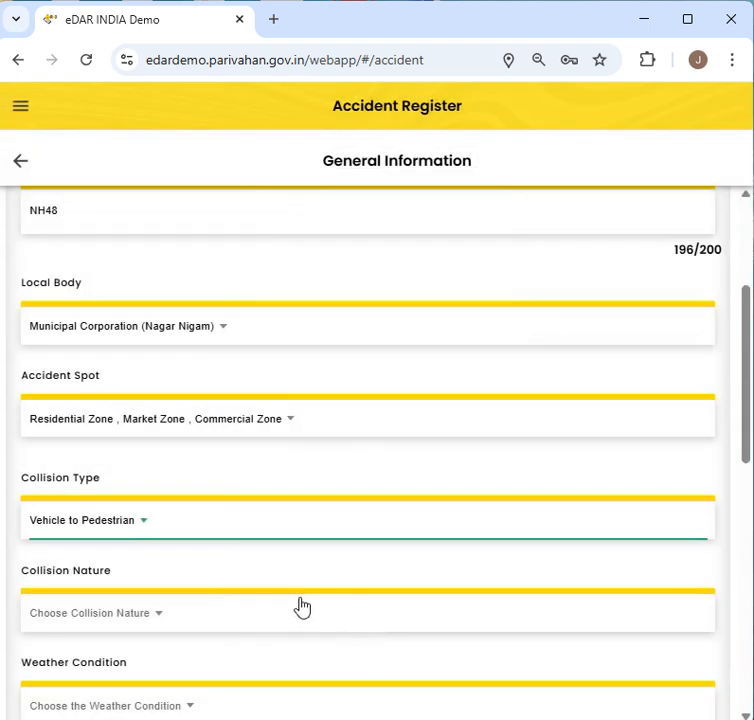
pyautogui.scroll(-2, 302, 607)
pyautogui.click(145, 503)
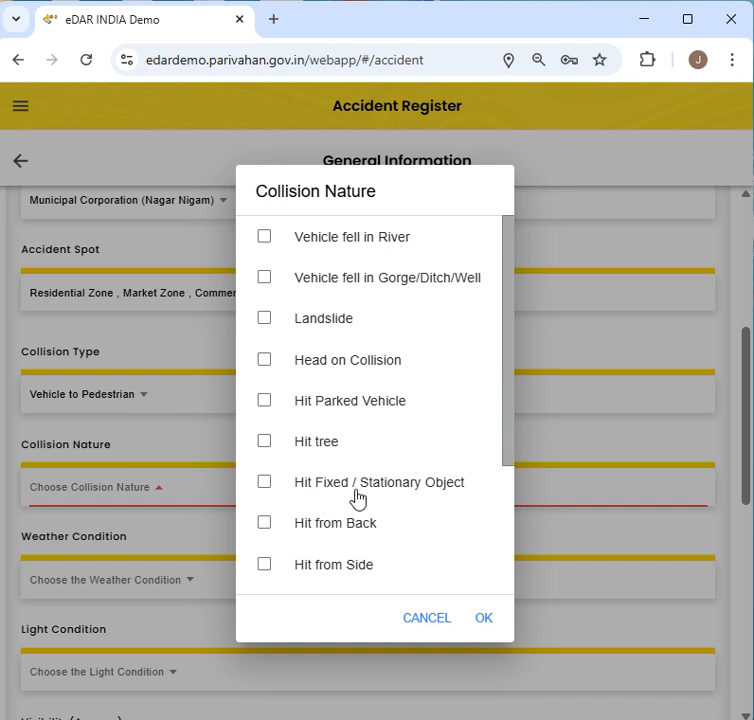
# - Set collision nature to Hit from Back and weather to Sunny / Clear
pyautogui.scroll(-2, 428, 495)
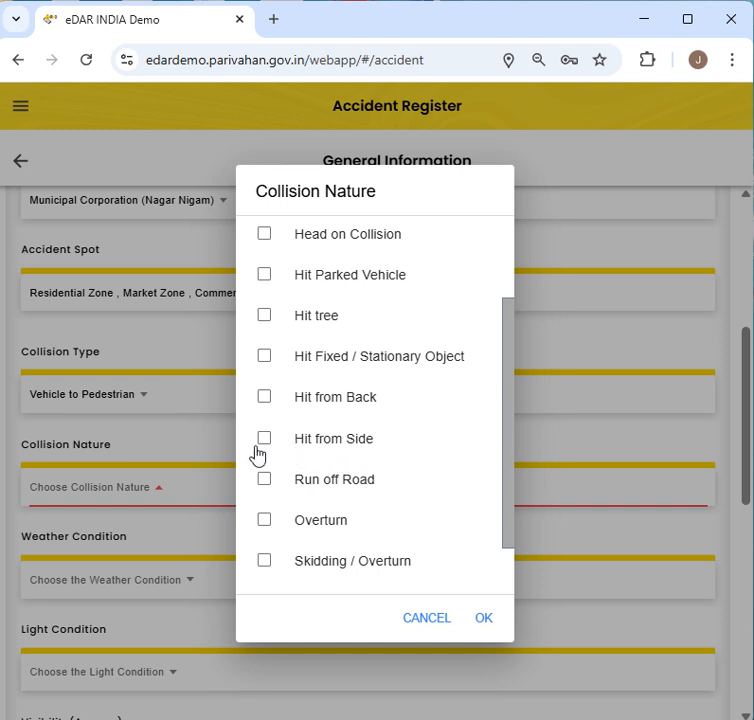
pyautogui.click(264, 398)
pyautogui.click(484, 619)
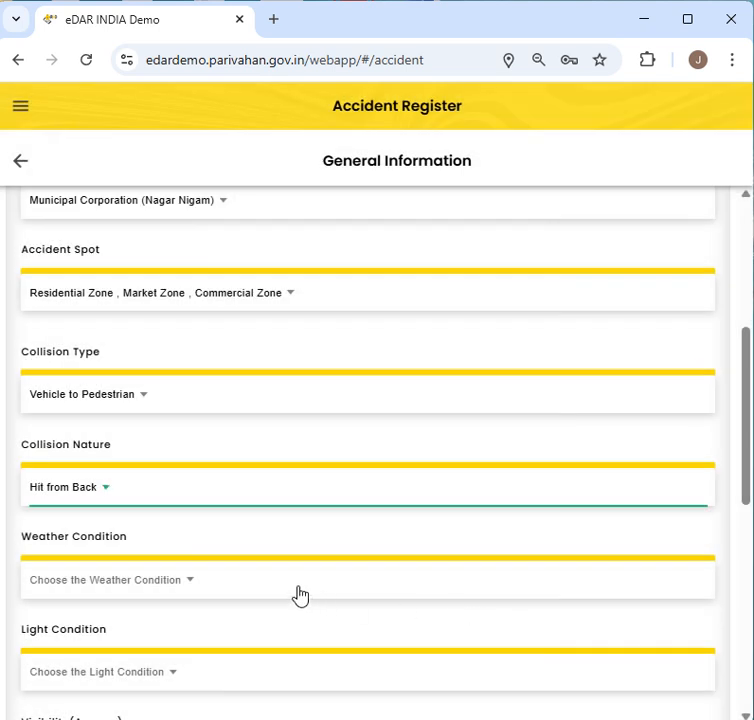
pyautogui.scroll(-2, 163, 495)
pyautogui.click(140, 470)
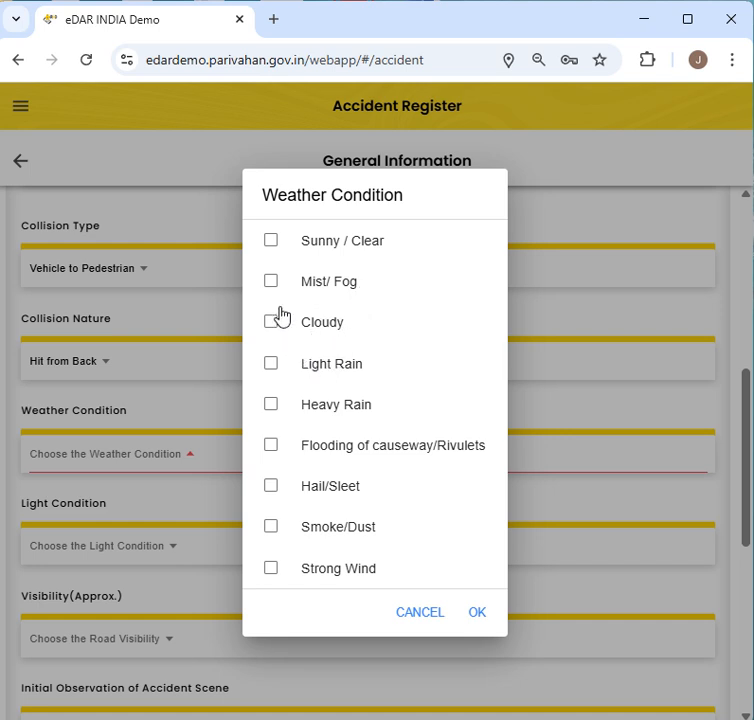
pyautogui.click(271, 242)
pyautogui.click(478, 614)
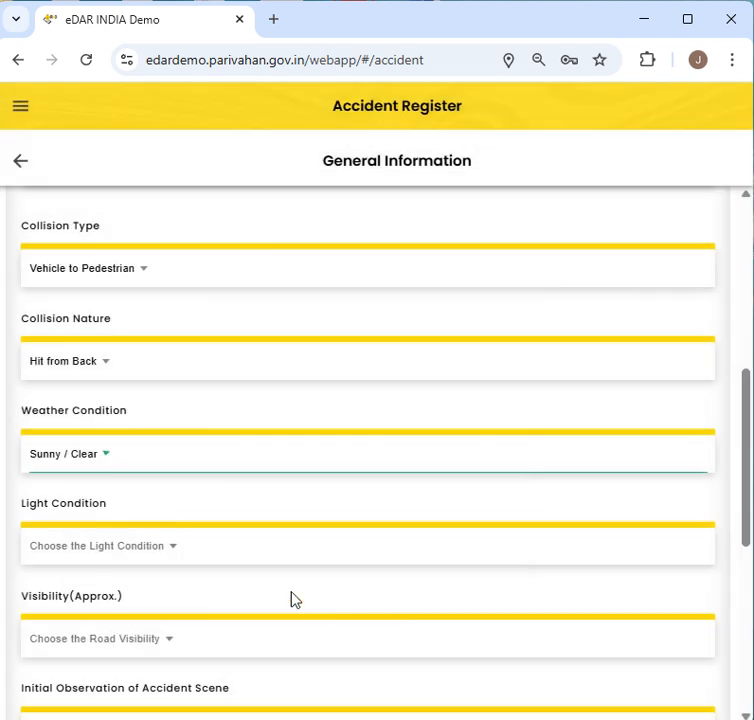
# - Set the light condition to Day
pyautogui.click(88, 550)
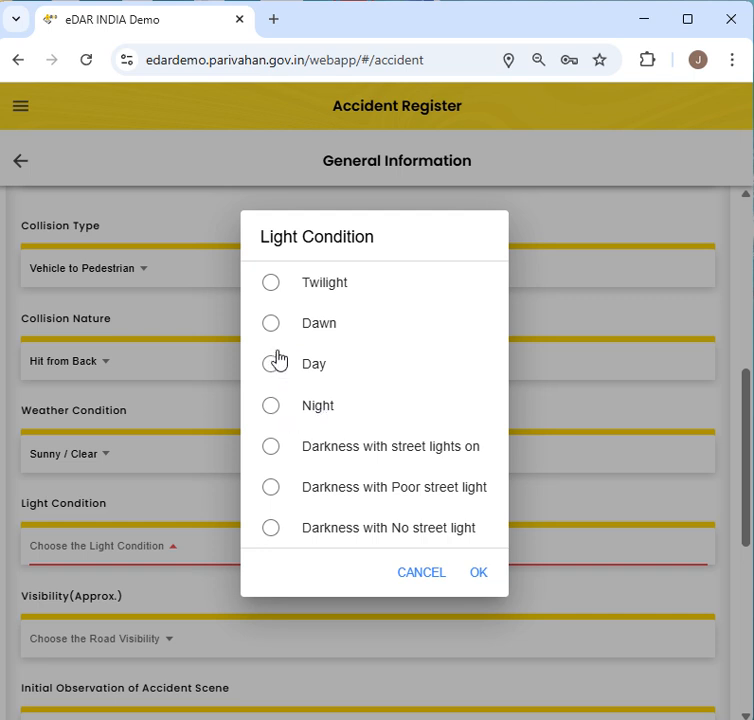
pyautogui.click(272, 287)
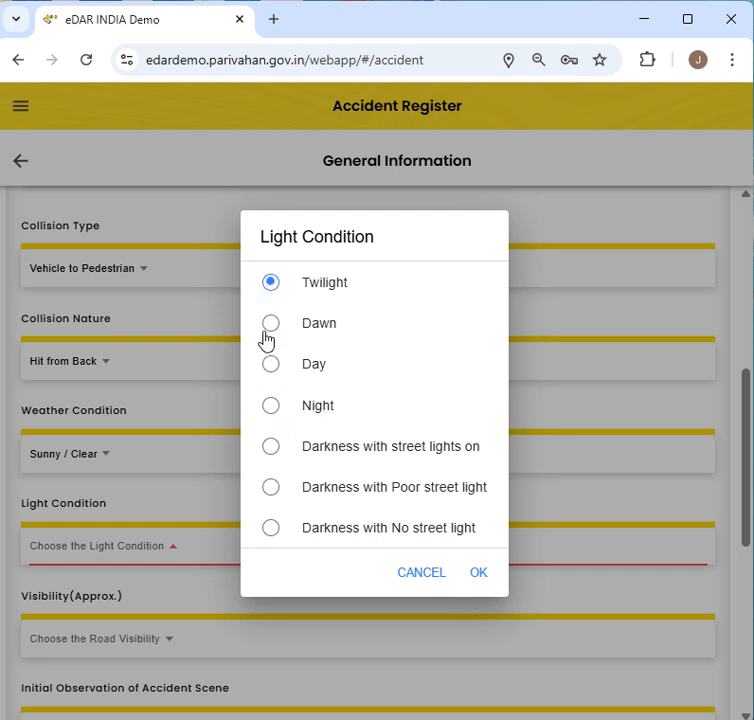
pyautogui.click(278, 367)
pyautogui.click(480, 577)
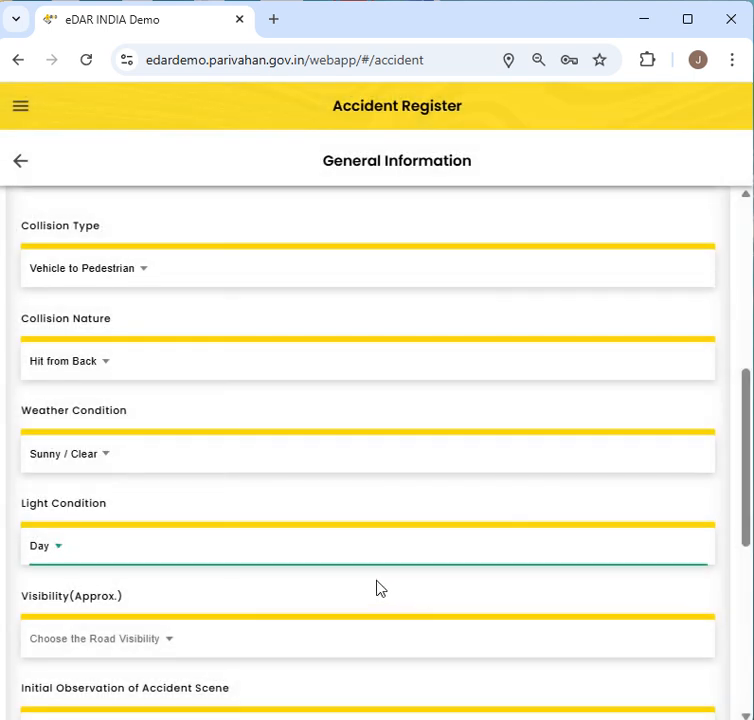
pyautogui.scroll(-1, 182, 506)
pyautogui.click(221, 505)
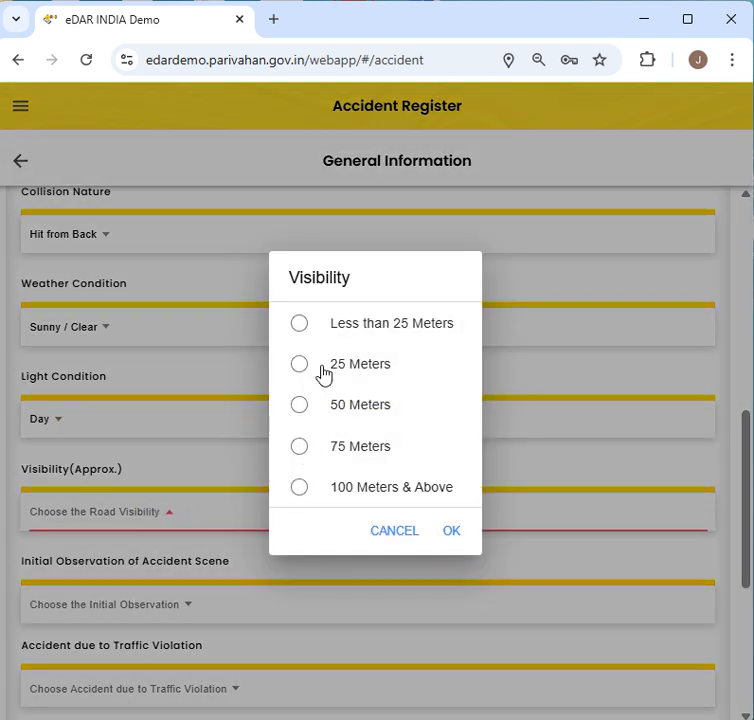
# - Set the visibility to 75 Meters
pyautogui.click(299, 447)
pyautogui.click(456, 532)
pyautogui.scroll(-2, 400, 550)
pyautogui.scroll(-1, 345, 560)
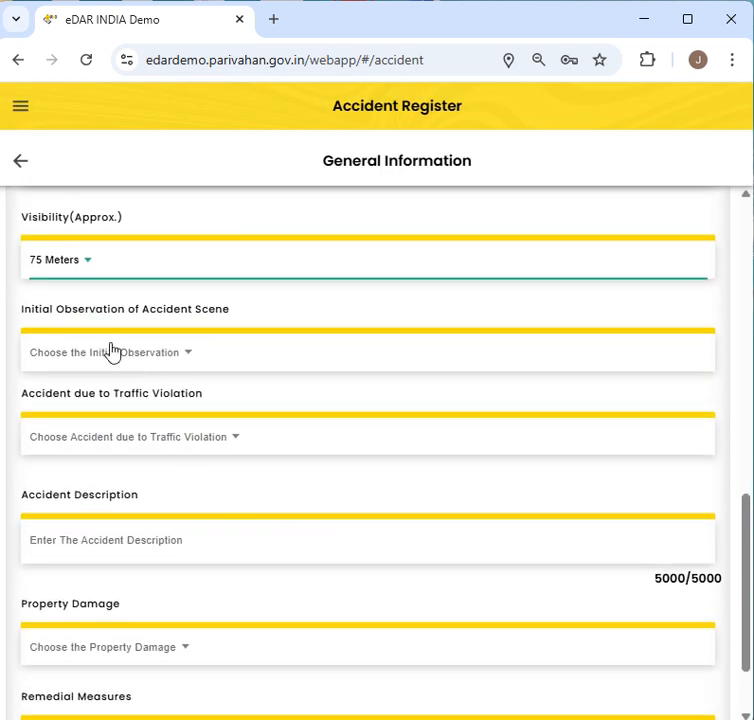
# - Choose Distraction to Driver as the initial observation
pyautogui.click(205, 357)
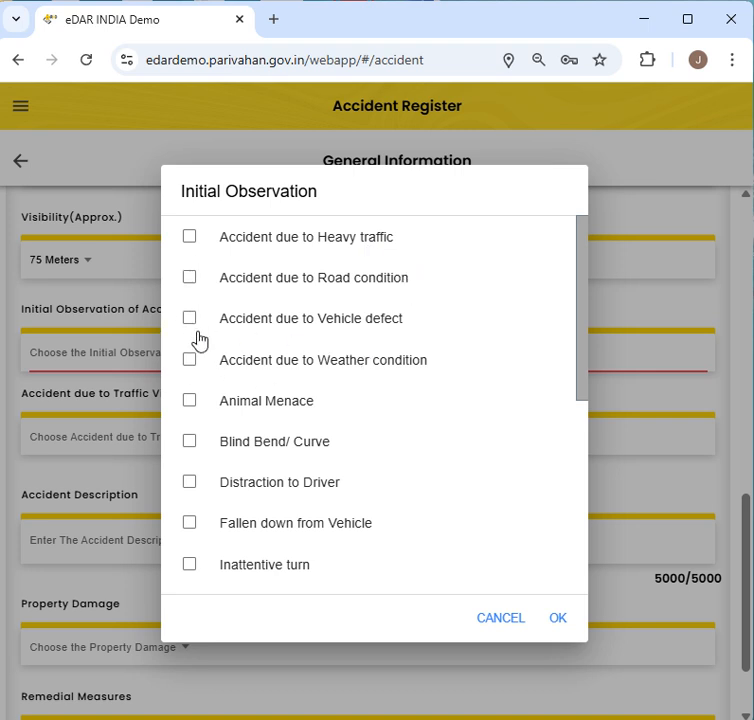
pyautogui.click(189, 483)
pyautogui.click(558, 619)
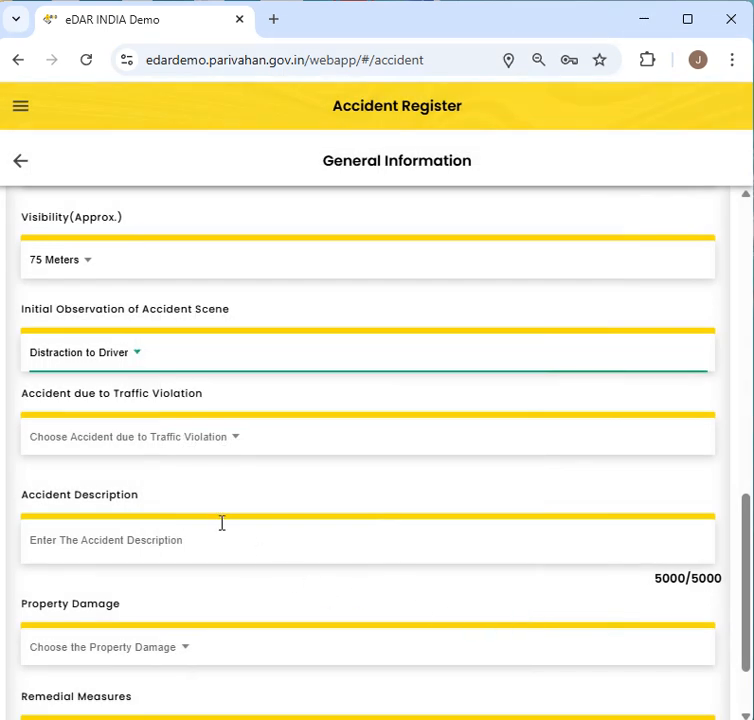
# - Record that the accident was not due to a traffic violation
pyautogui.click(118, 442)
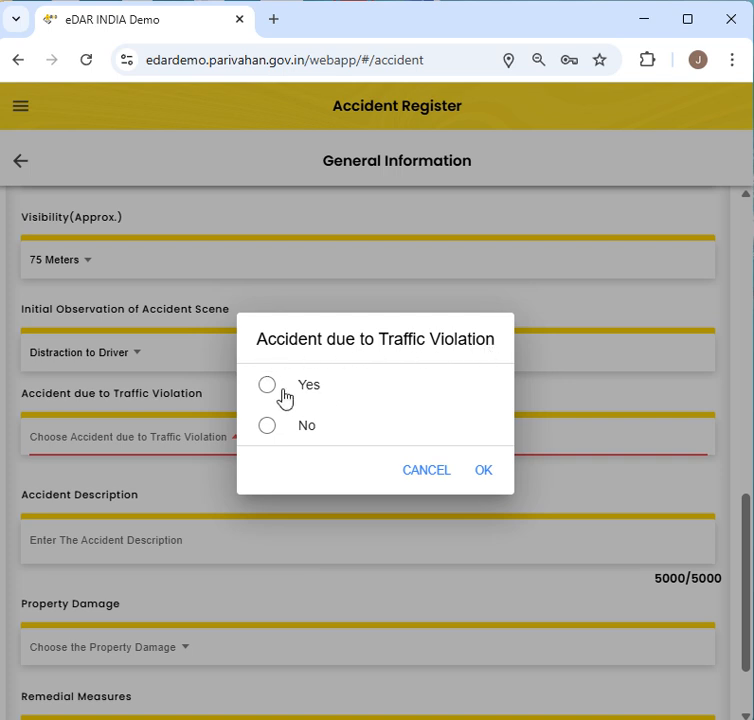
pyautogui.click(267, 425)
pyautogui.click(468, 481)
pyautogui.click(218, 555)
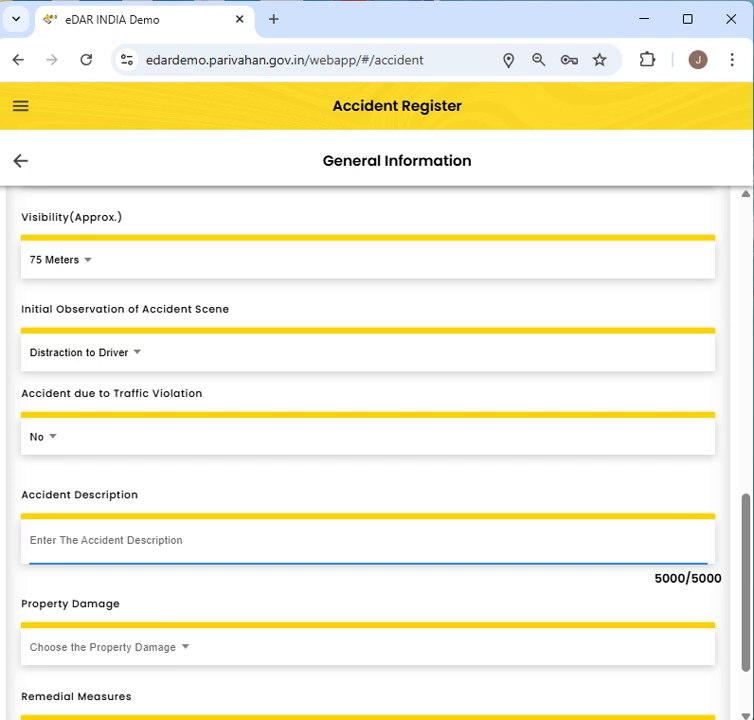
# - Enter the description 'Car Hit The Pedestrian From Back' and set Property Damage to No
pyautogui.write('Car ')
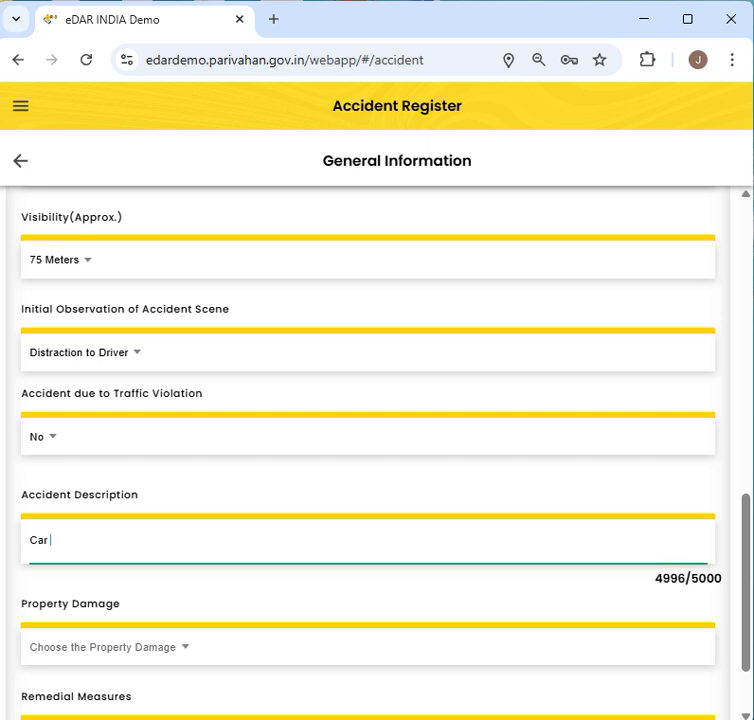
pyautogui.write('Hit The Pedest')
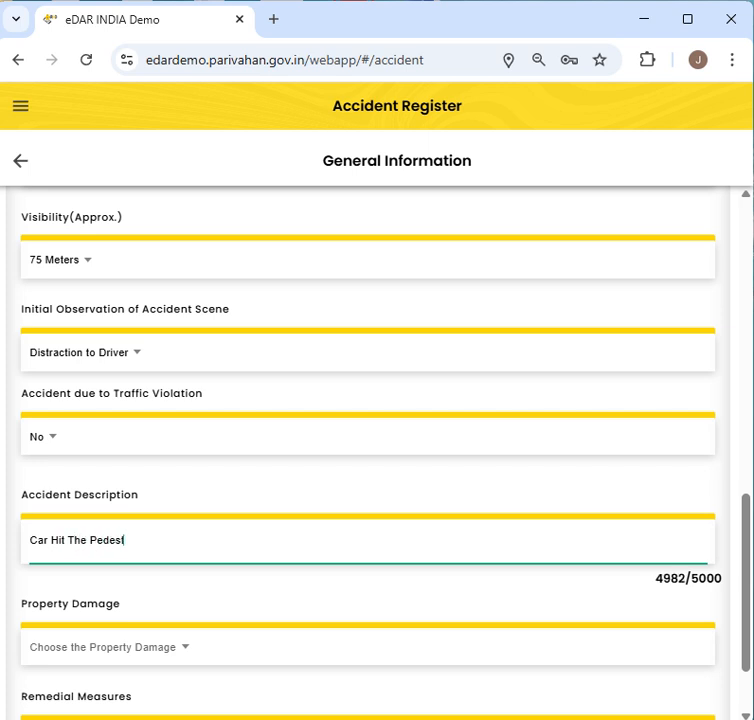
pyautogui.write('rian From Back')
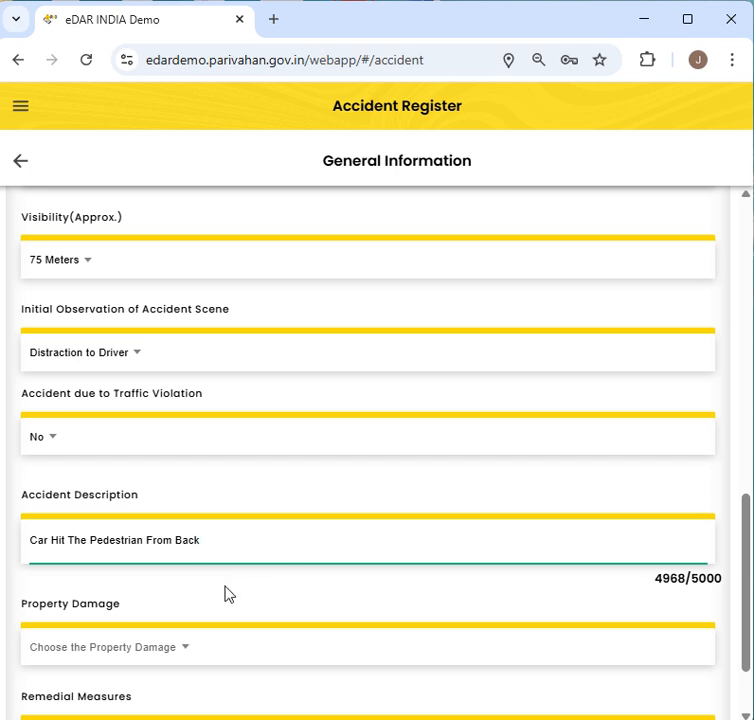
pyautogui.click(194, 645)
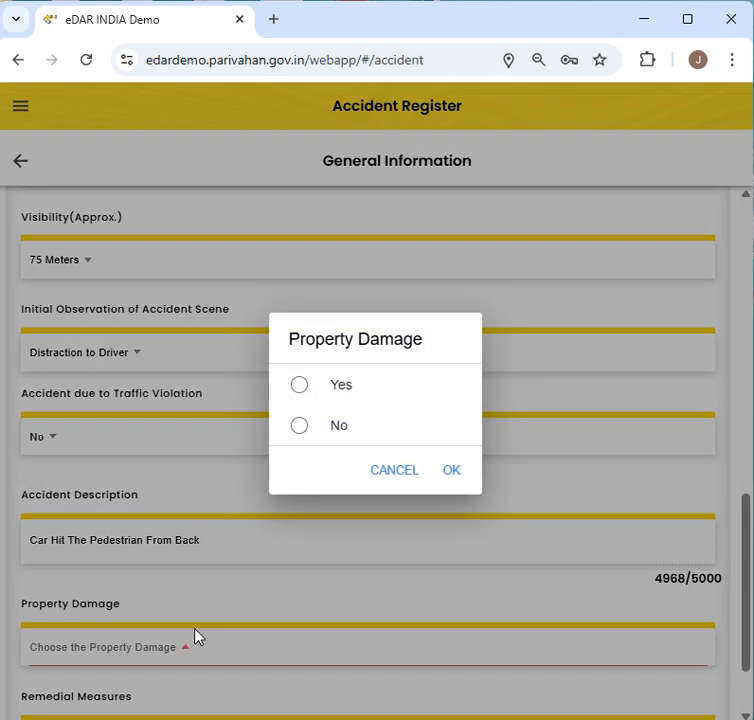
pyautogui.click(318, 402)
pyautogui.click(453, 474)
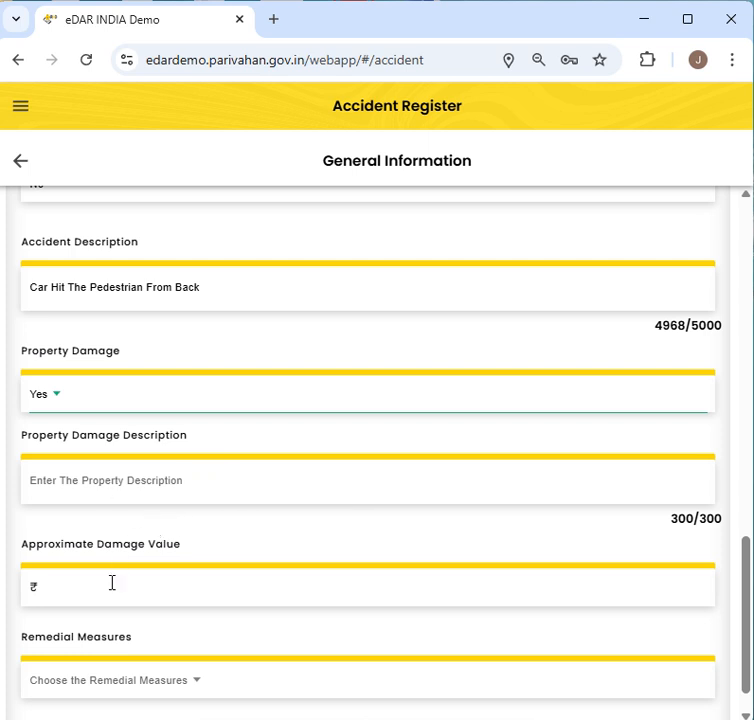
pyautogui.click(85, 402)
pyautogui.click(301, 427)
pyautogui.click(451, 472)
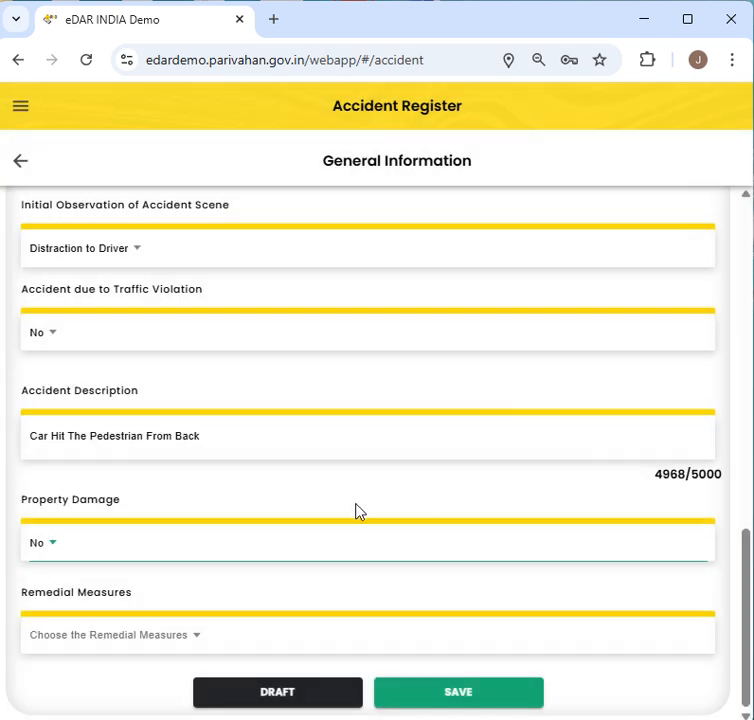
pyautogui.click(184, 645)
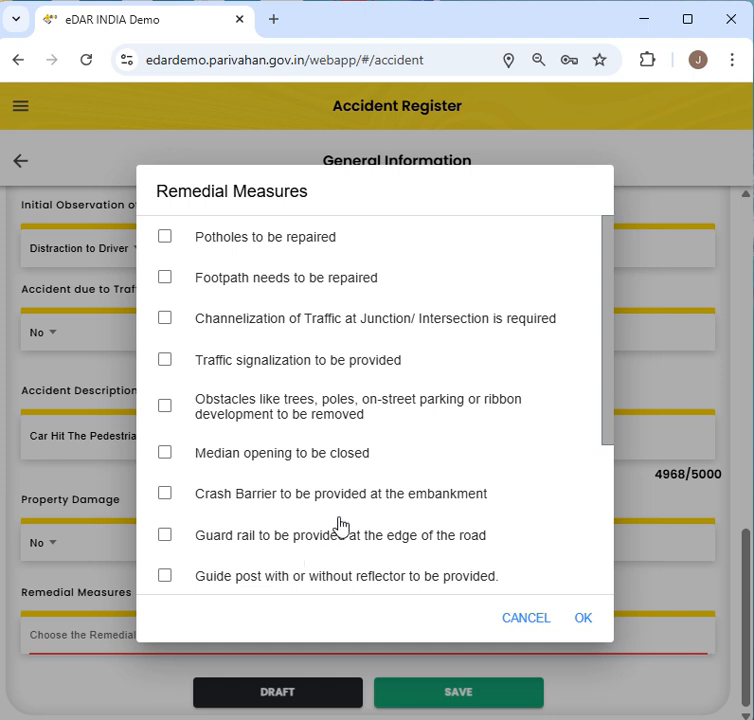
# - Tick traffic signalization, crash barrier, guard rail and speed breakers as remedial measures, then save
pyautogui.scroll(-3, 199, 452)
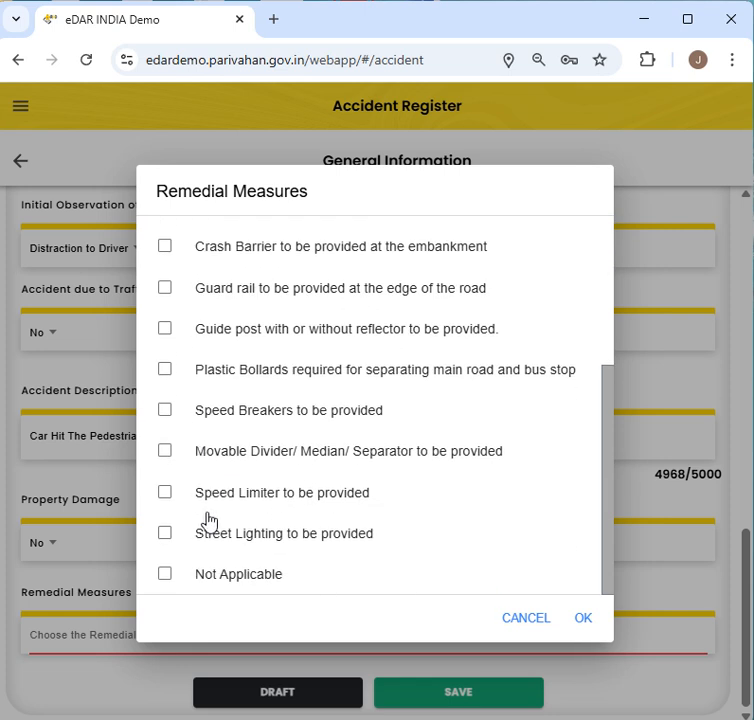
pyautogui.scroll(5, 208, 520)
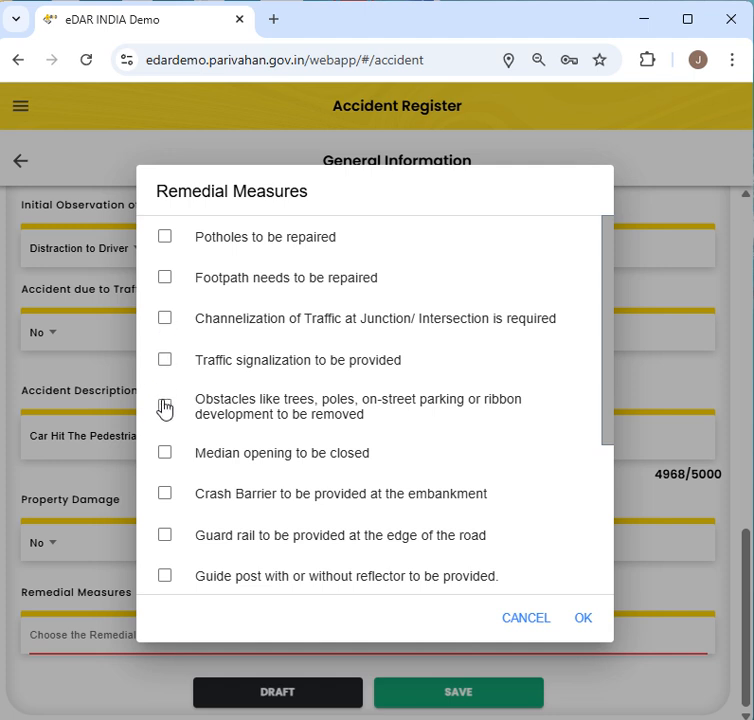
pyautogui.click(165, 360)
pyautogui.click(165, 493)
pyautogui.scroll(-1, 168, 535)
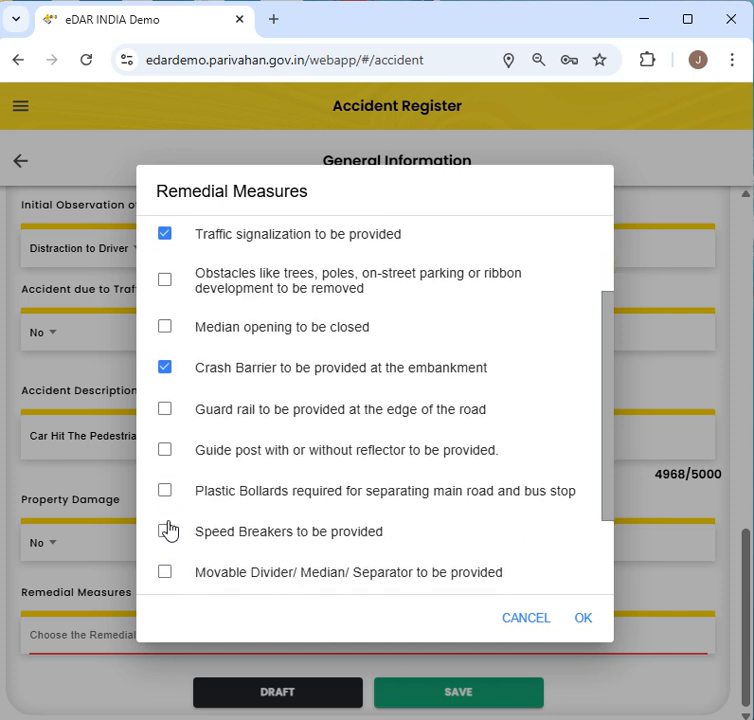
pyautogui.click(164, 410)
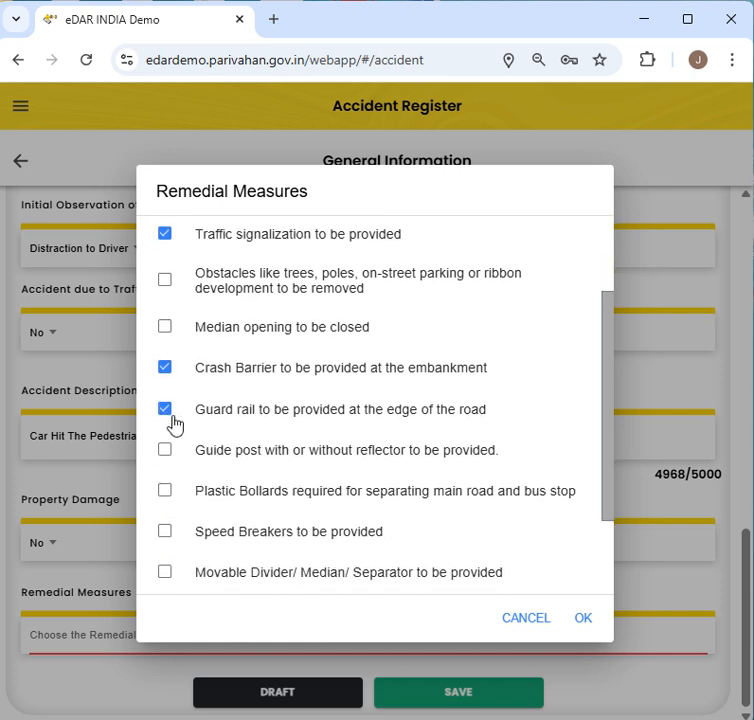
pyautogui.click(318, 543)
pyautogui.click(580, 618)
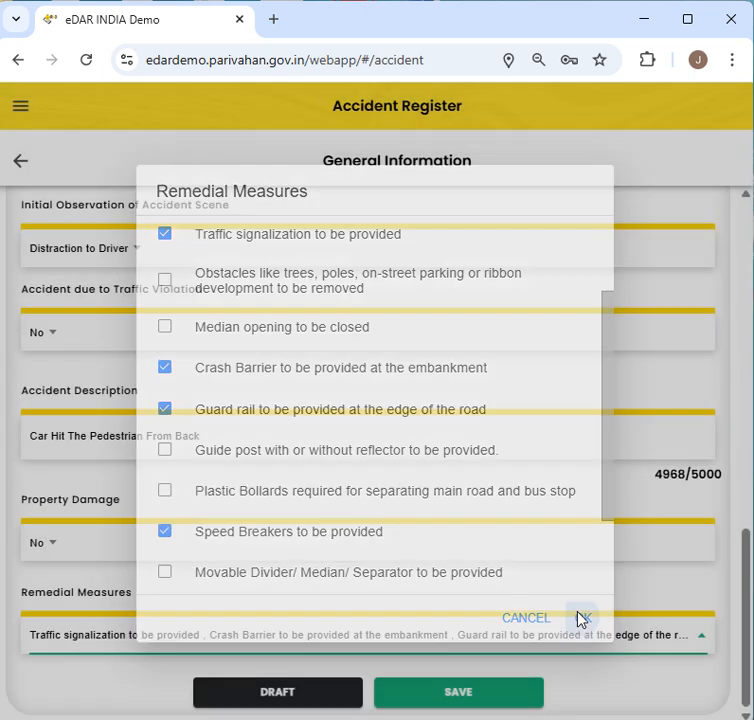
pyautogui.click(455, 700)
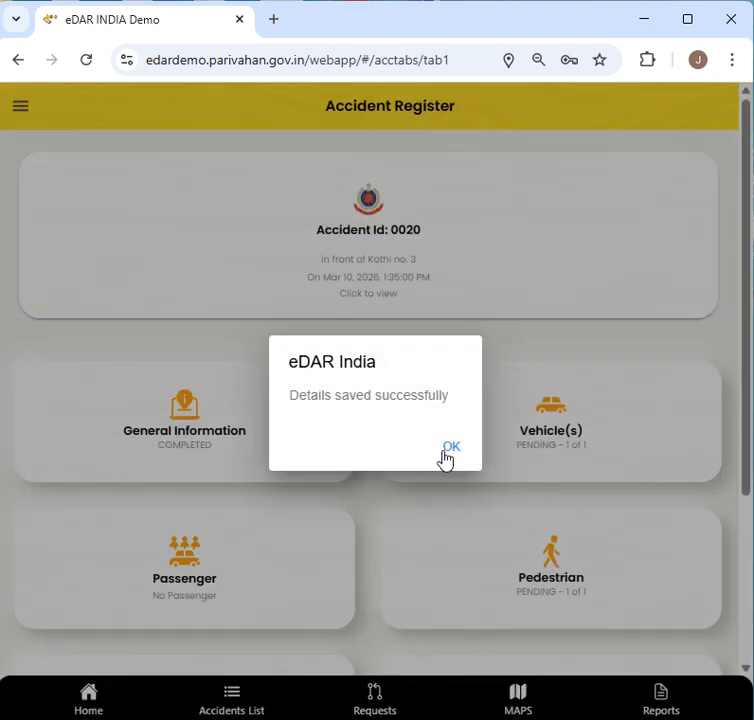
# - Dismiss the 'Details saved successfully' message and check General Information shows COMPLETED
pyautogui.click(446, 448)
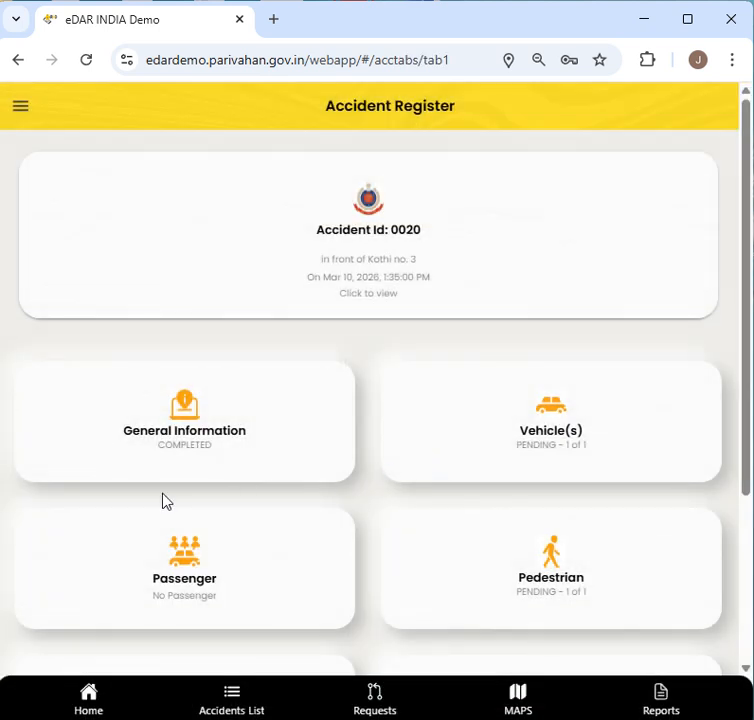
pyautogui.moveTo(150, 447); pyautogui.dragTo(211, 447)
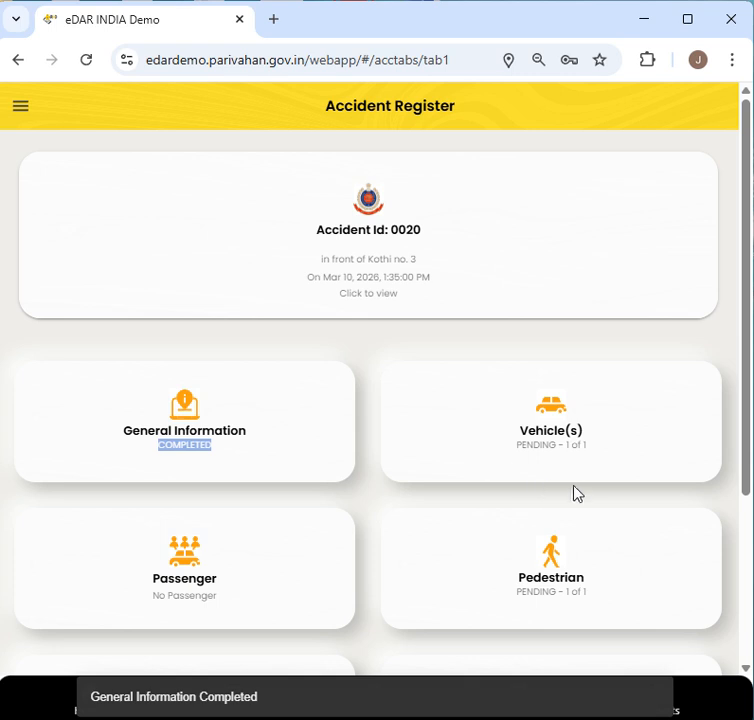
pyautogui.click(544, 433)
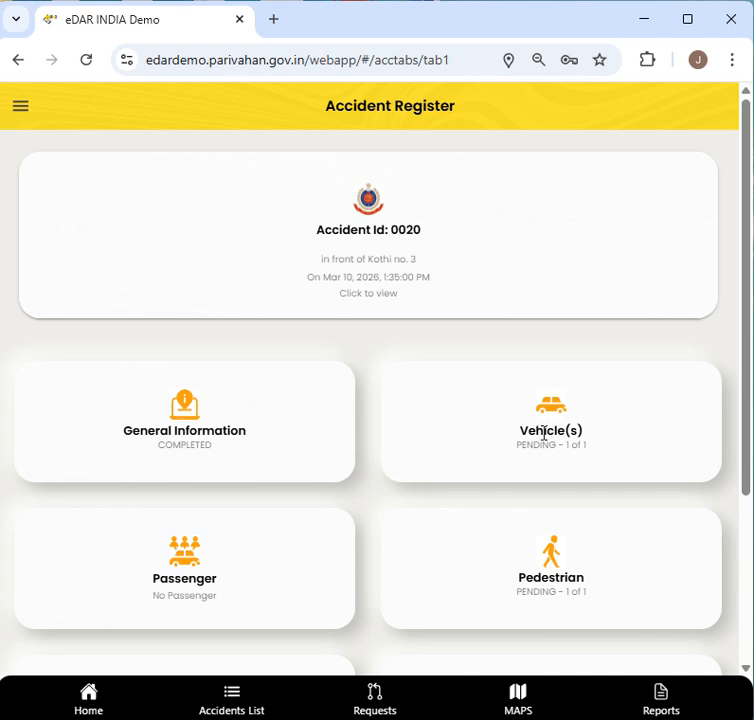
pyautogui.click(544, 433)
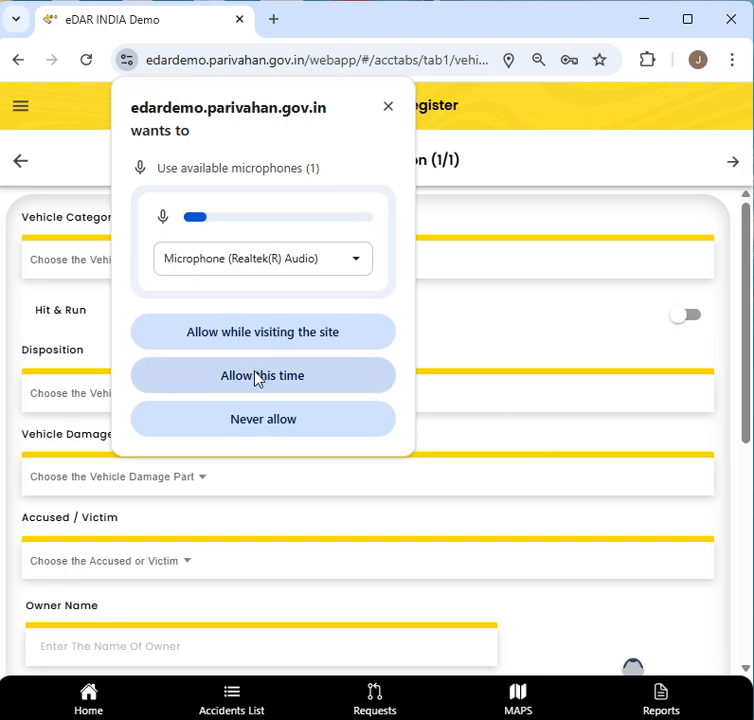
# - Allow the site's microphone access and bring up the Vehicle Category options
pyautogui.click(265, 342)
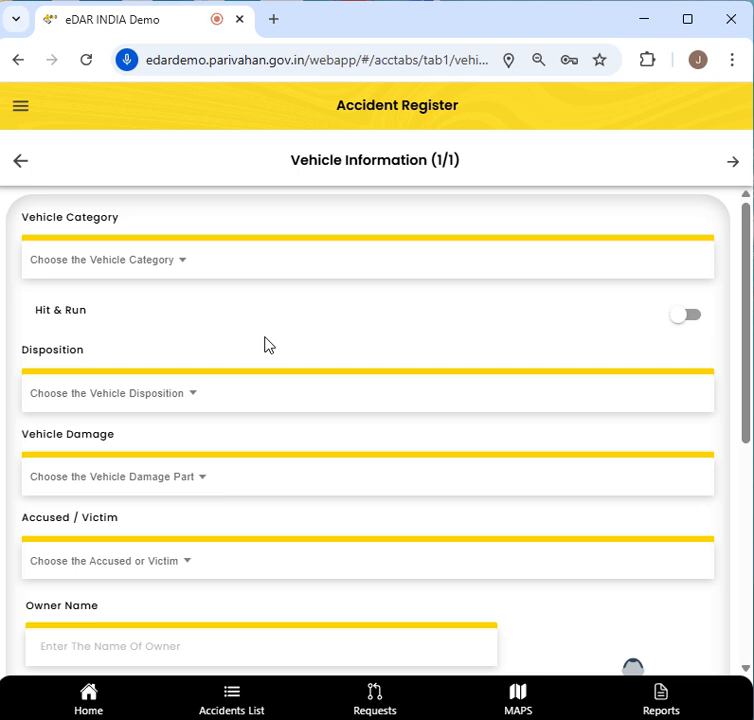
pyautogui.click(183, 265)
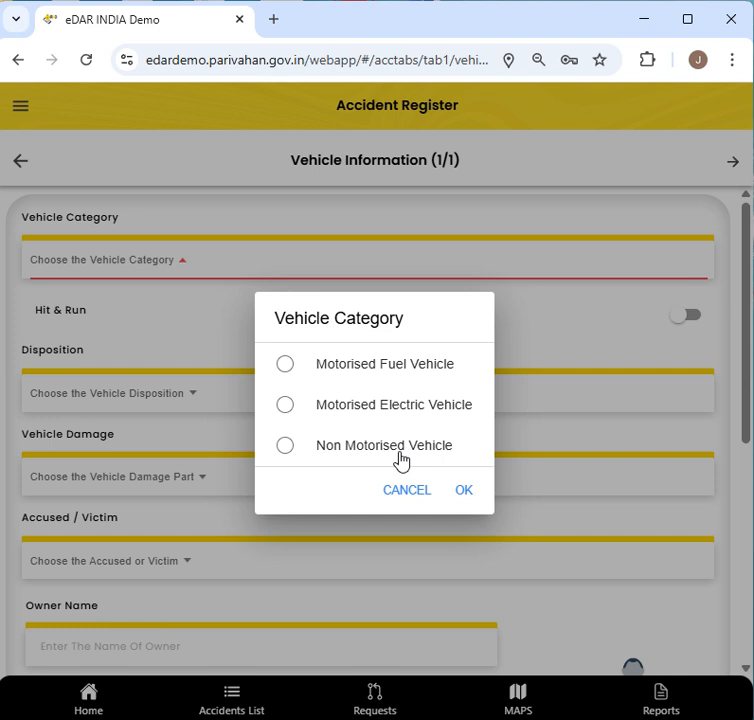
# - Set the category to Motorised Fuel Vehicle, leaving Hit & Run off
pyautogui.click(393, 370)
pyautogui.click(466, 490)
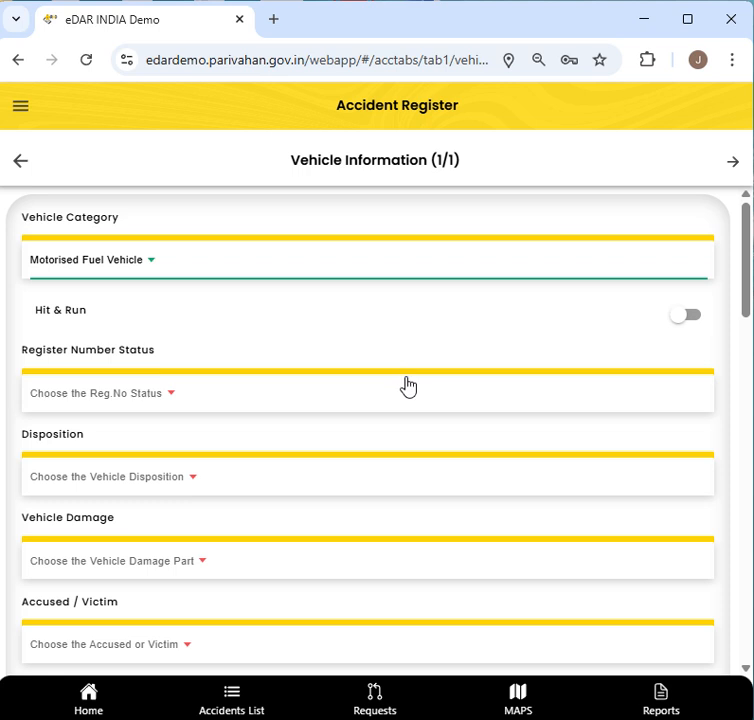
pyautogui.click(682, 320)
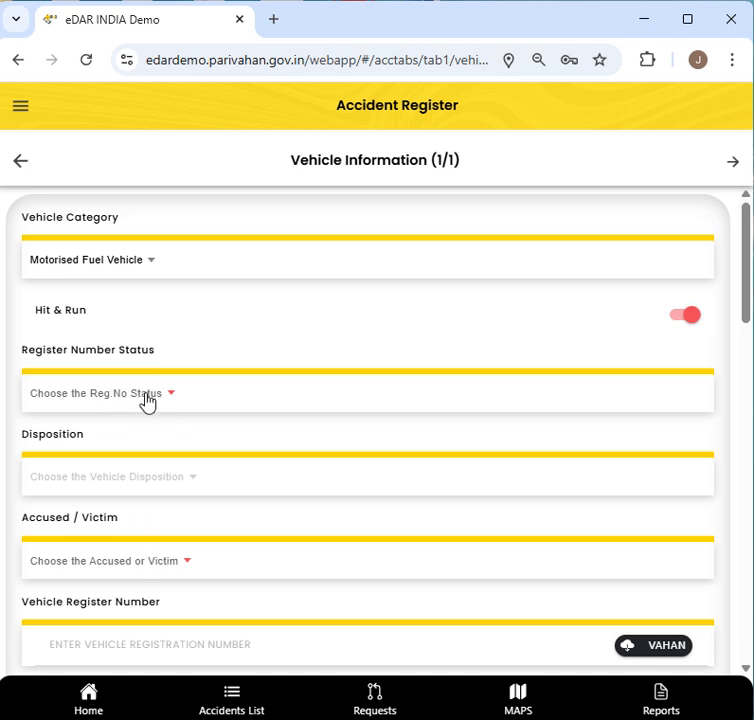
pyautogui.click(687, 316)
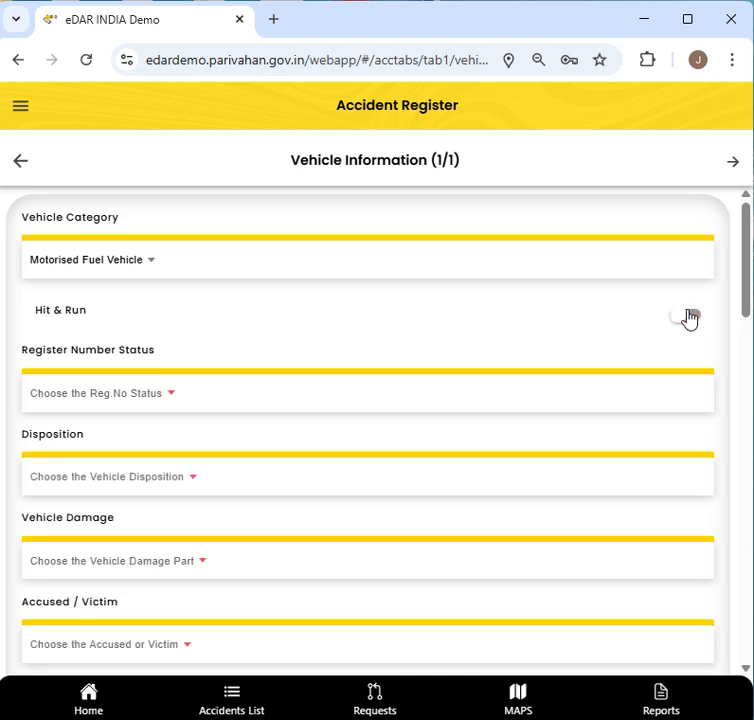
# - Set register number status to Known and disposition to Can be Driven Away
pyautogui.click(77, 398)
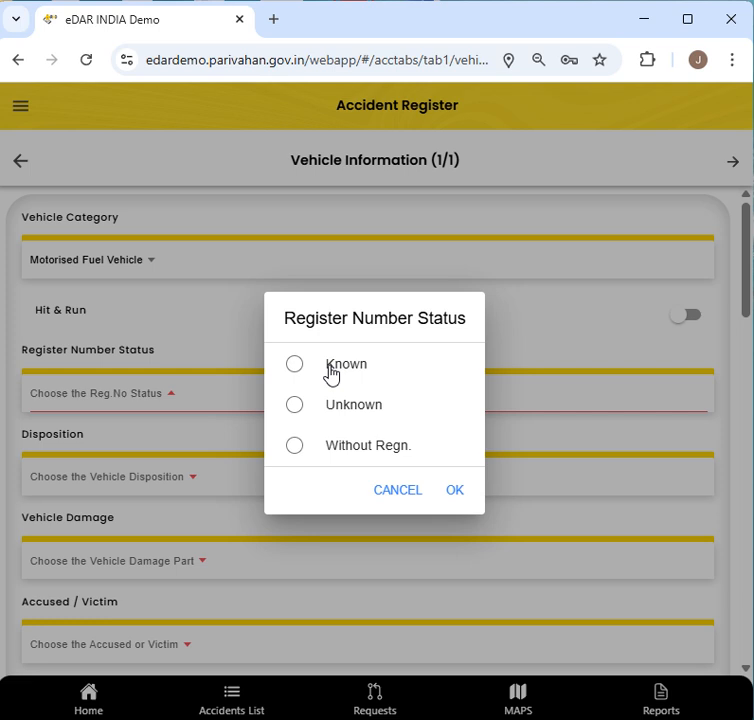
pyautogui.click(331, 375)
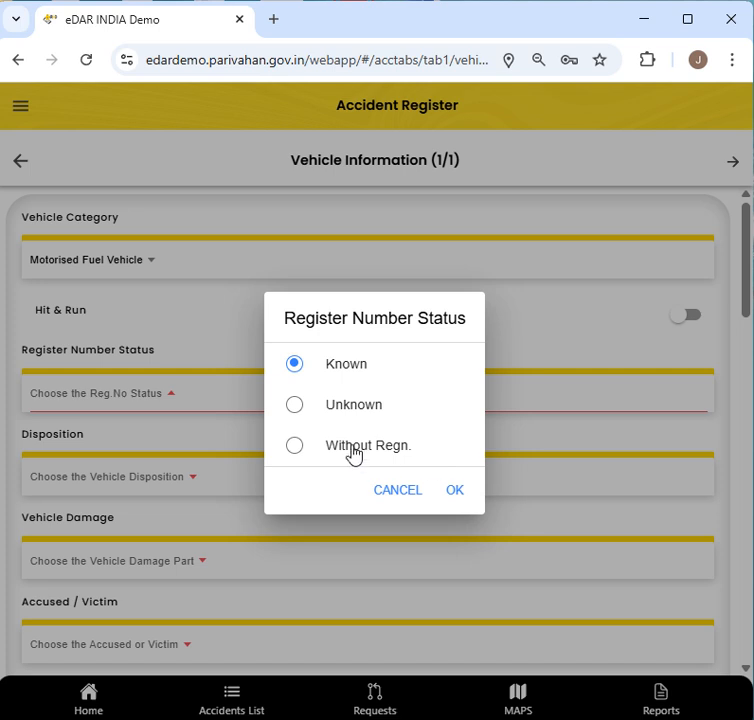
pyautogui.click(464, 492)
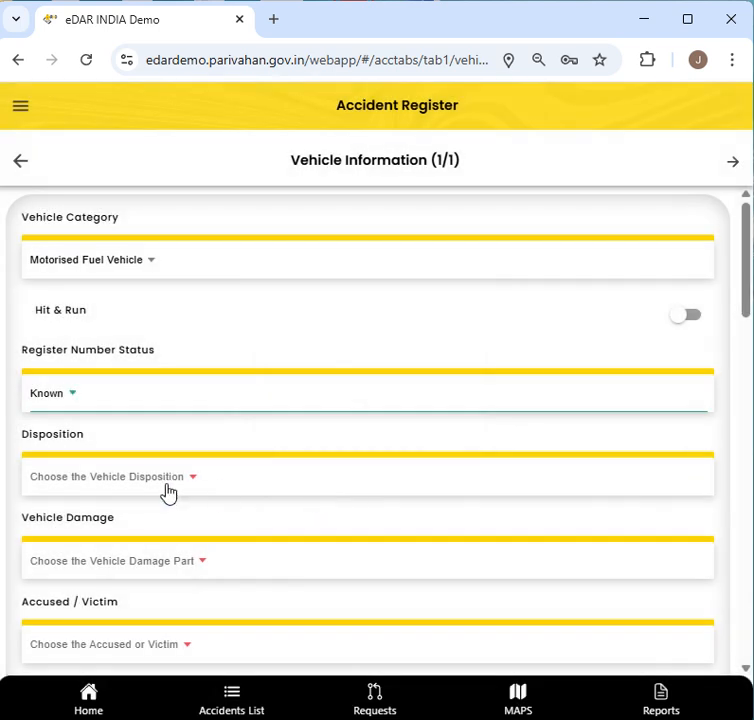
pyautogui.scroll(-1, 168, 493)
pyautogui.click(145, 358)
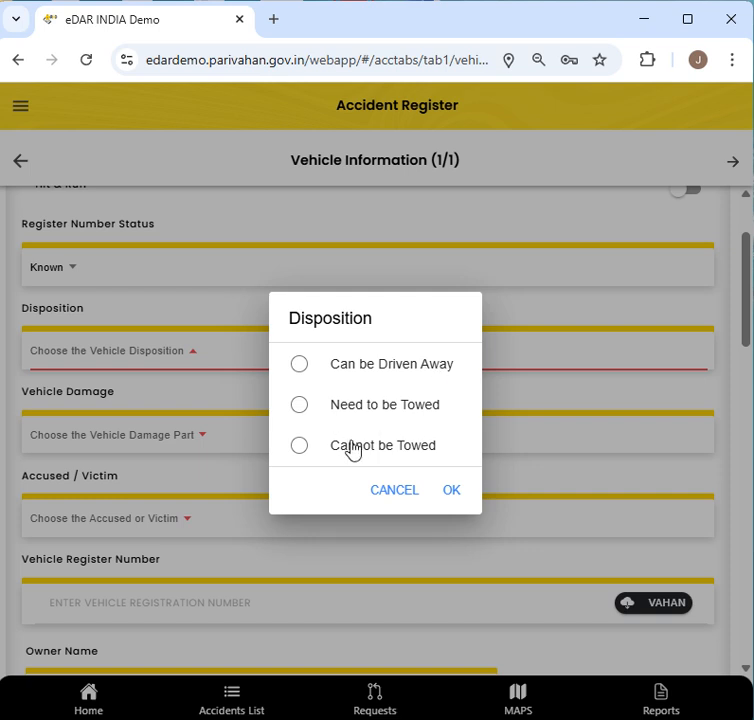
pyautogui.click(300, 364)
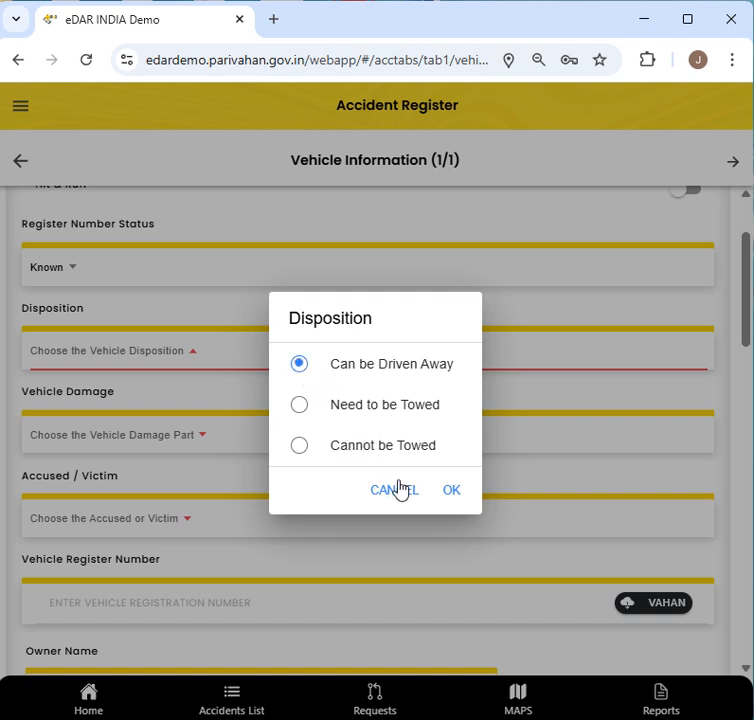
pyautogui.click(451, 492)
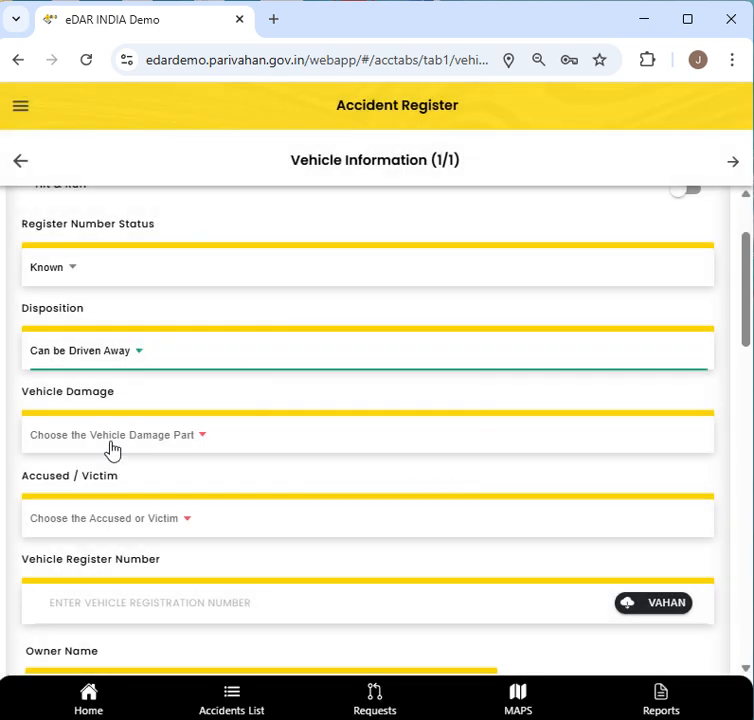
# - Record Front Damage and mark the vehicle as the Accused Vehicle
pyautogui.click(111, 446)
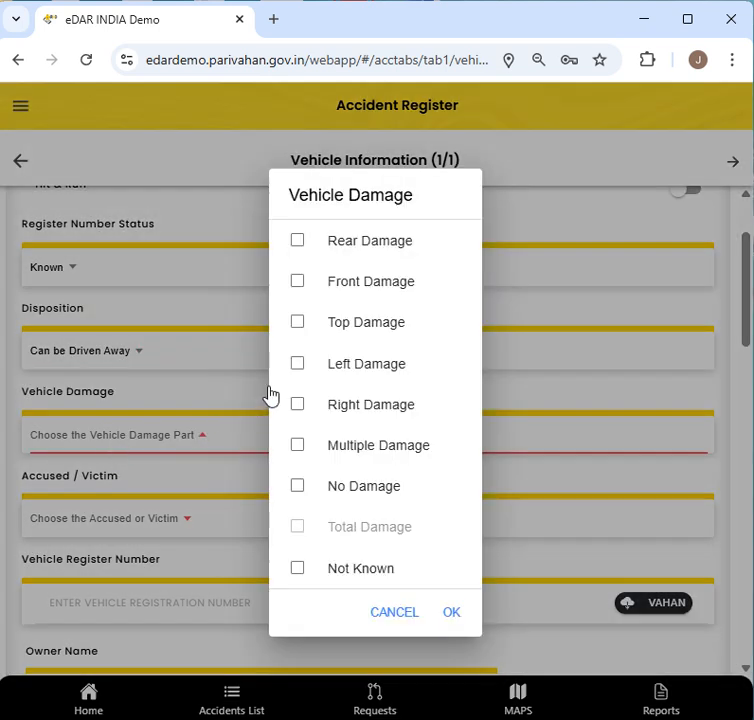
pyautogui.click(297, 322)
pyautogui.click(297, 282)
pyautogui.click(451, 614)
pyautogui.click(127, 525)
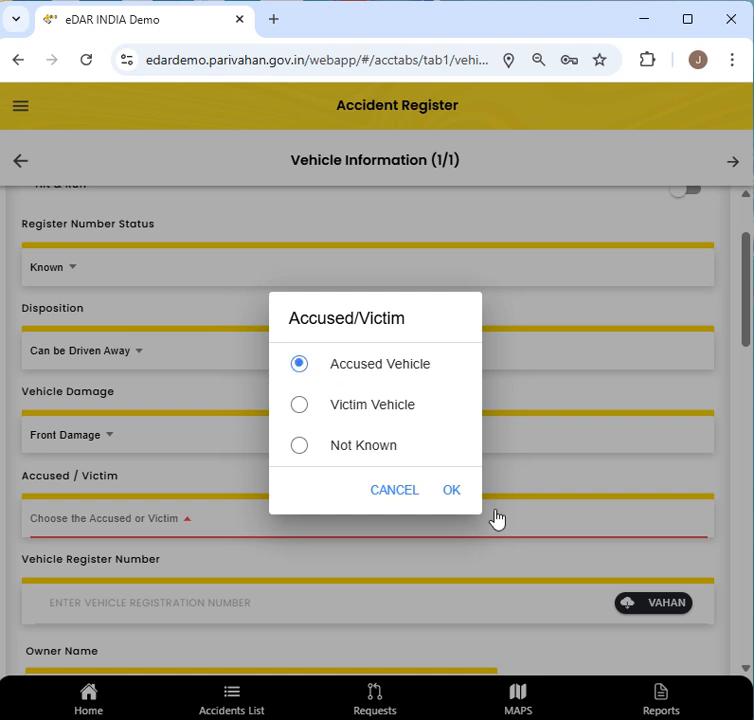
pyautogui.click(459, 494)
pyautogui.scroll(-3, 214, 432)
# - Enter the registration number, fetch its VAHAN record, and accept the matched Tata Punch details
pyautogui.click(156, 351)
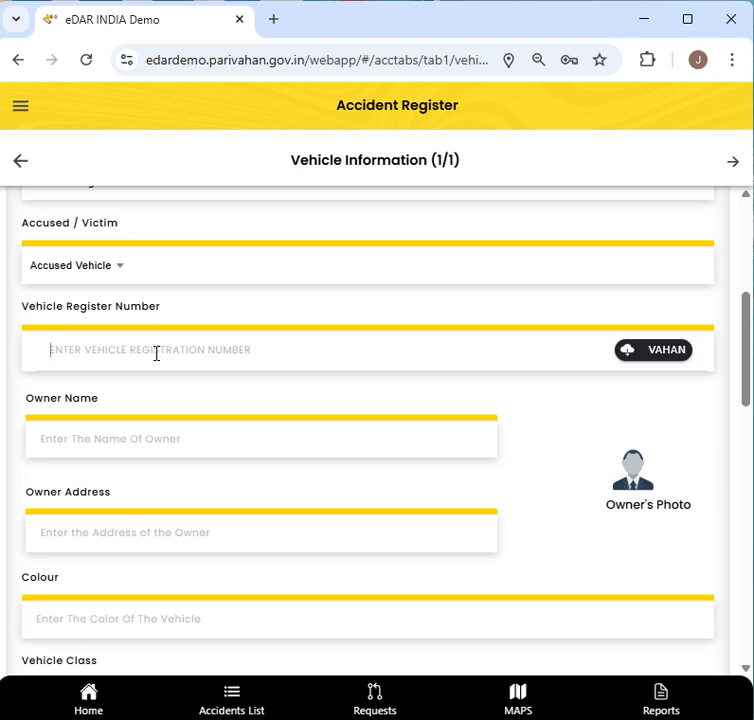
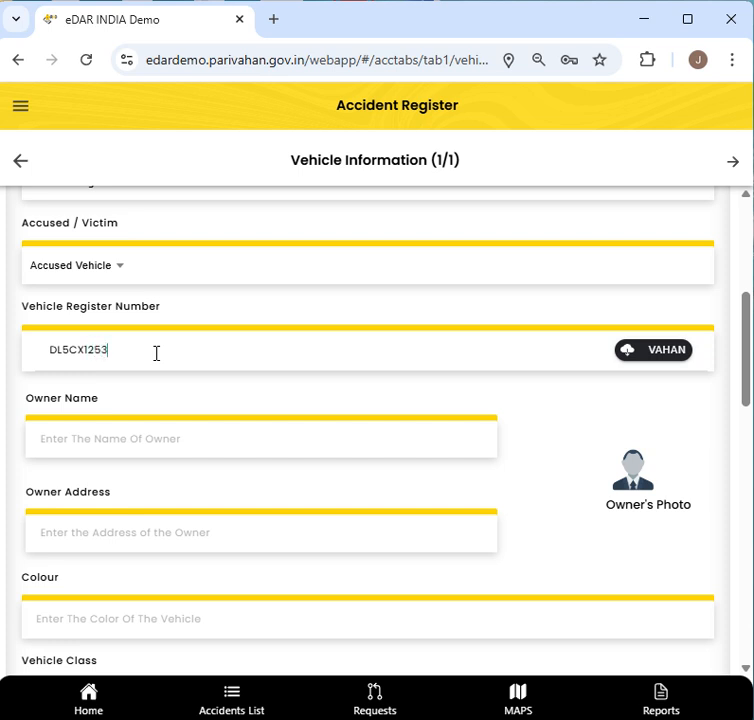
pyautogui.click(628, 363)
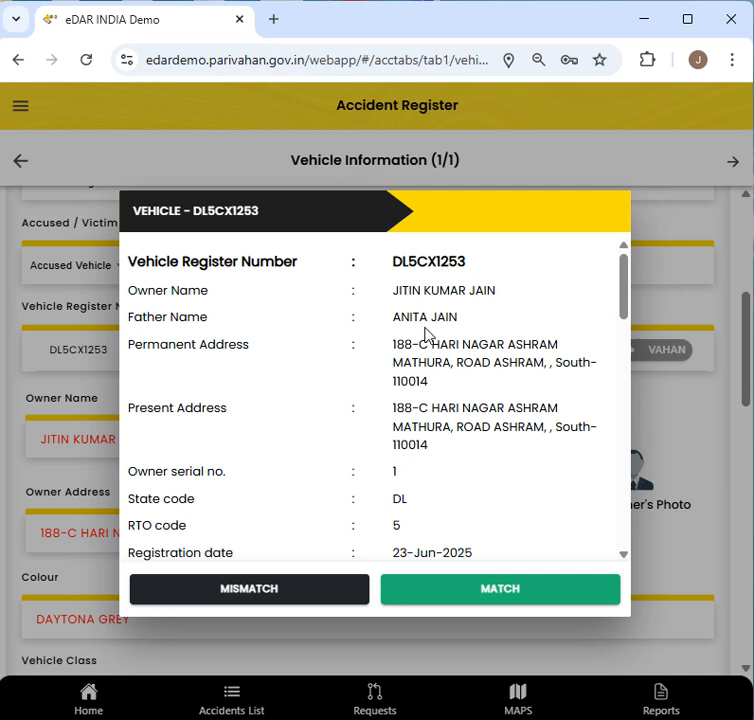
pyautogui.scroll(-10, 433, 358)
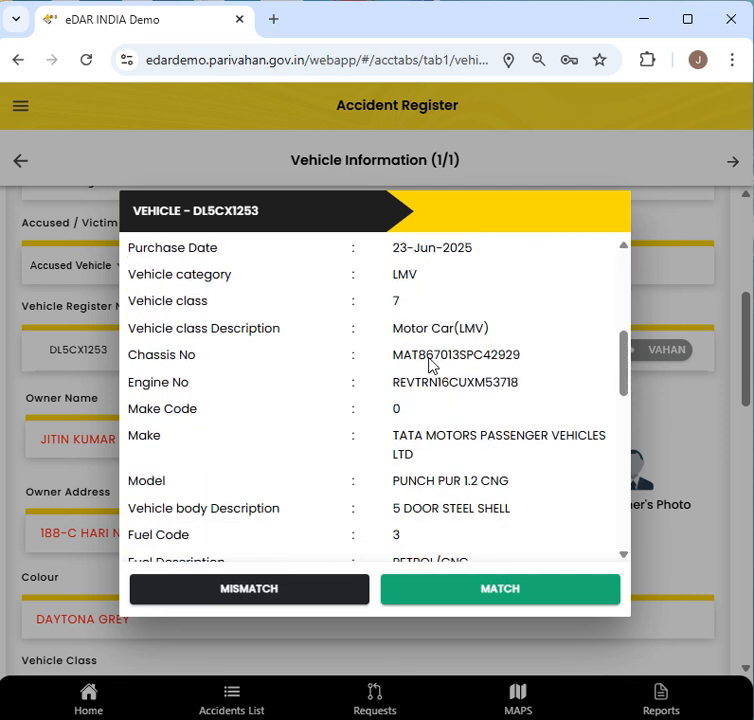
pyautogui.click(507, 596)
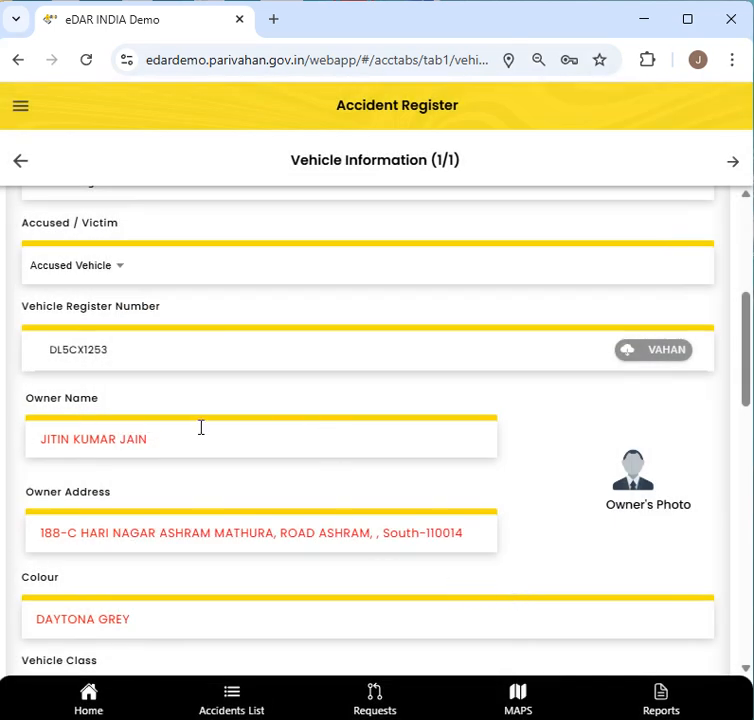
pyautogui.scroll(-2, 201, 427)
pyautogui.scroll(-1, 201, 427)
pyautogui.scroll(-6, 201, 430)
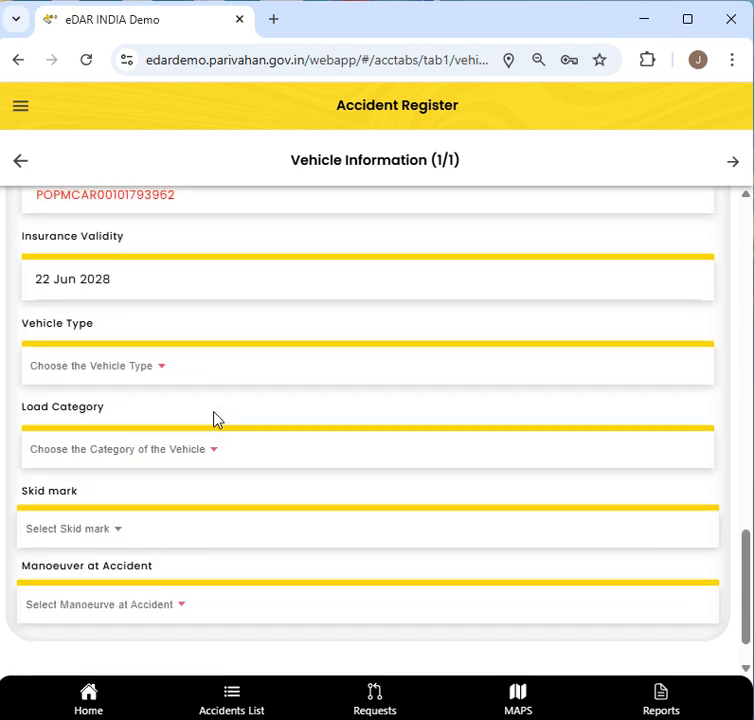
# - Set vehicle type Car/Jeep/Van/Taxi, load category Passengers, and load condition Normally Loaded
pyautogui.click(134, 368)
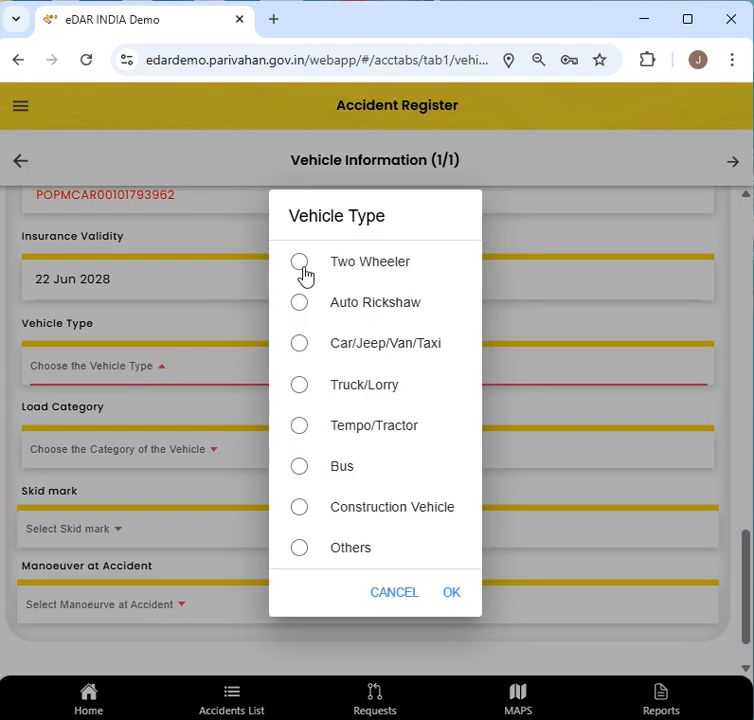
pyautogui.click(311, 342)
pyautogui.click(449, 594)
pyautogui.scroll(-1, 274, 540)
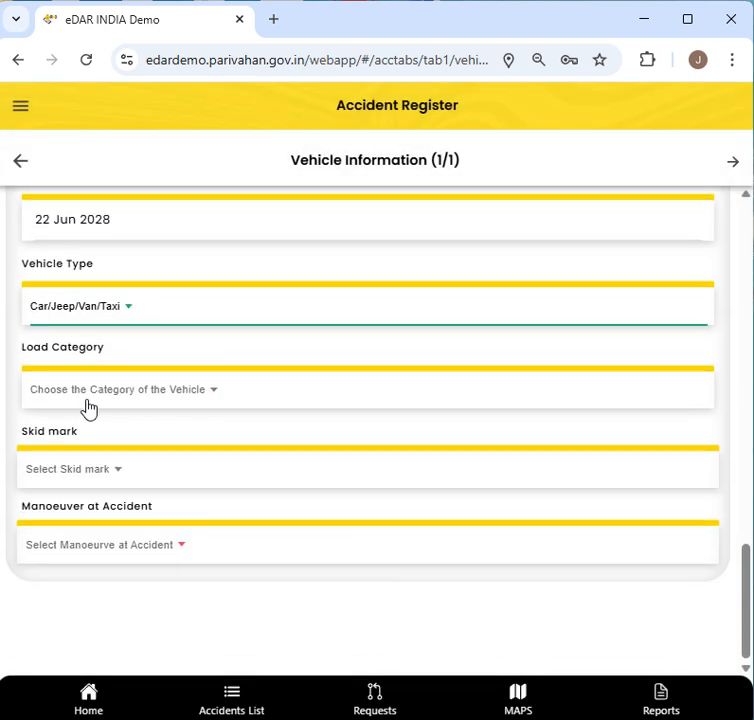
pyautogui.click(274, 391)
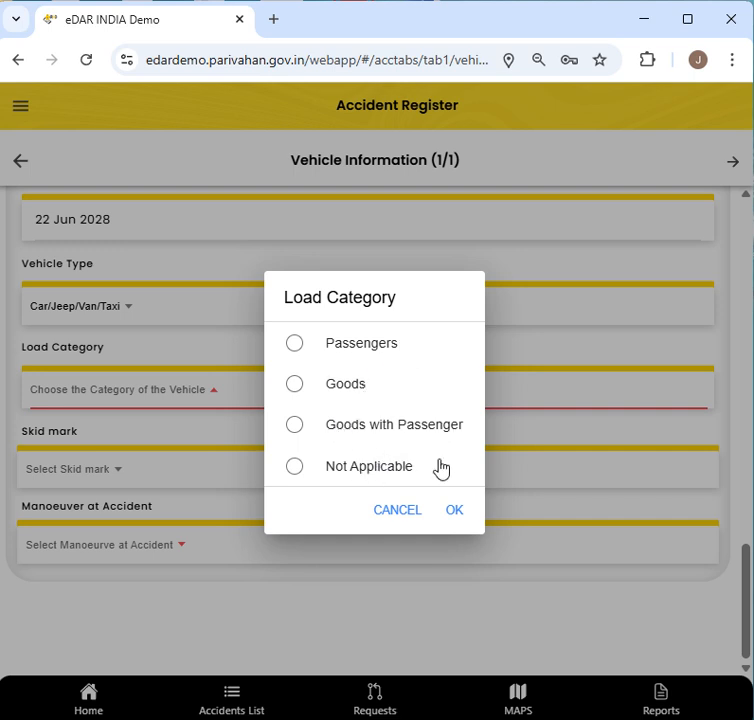
pyautogui.click(375, 355)
pyautogui.click(456, 514)
pyautogui.click(168, 476)
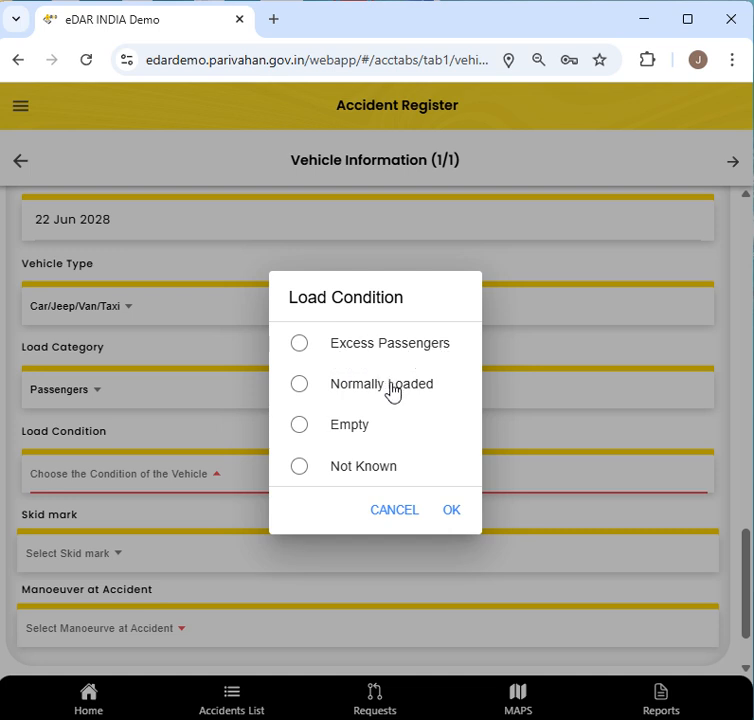
pyautogui.click(447, 511)
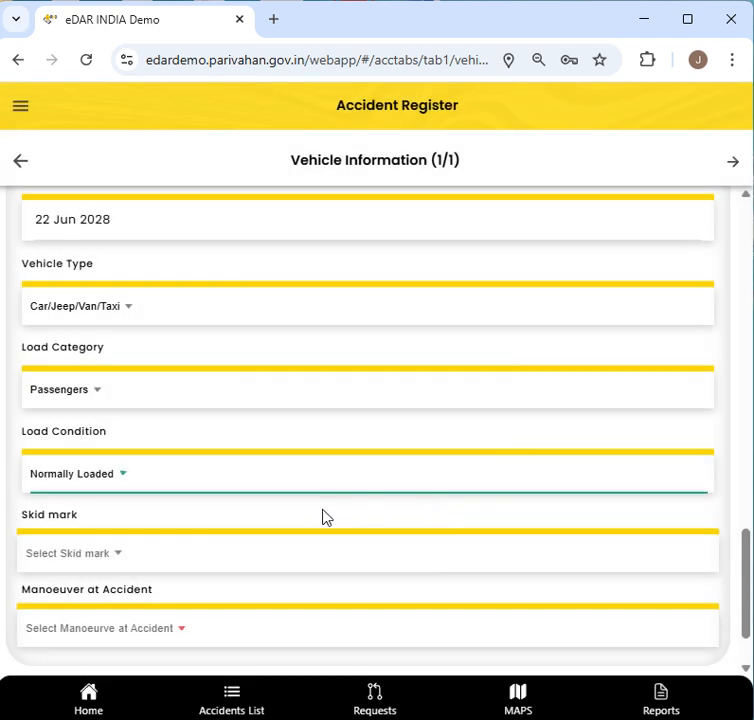
# - Set skid mark to No and manoeuvre at accident to Overtaking from left
pyautogui.scroll(-2, 190, 523)
pyautogui.click(70, 472)
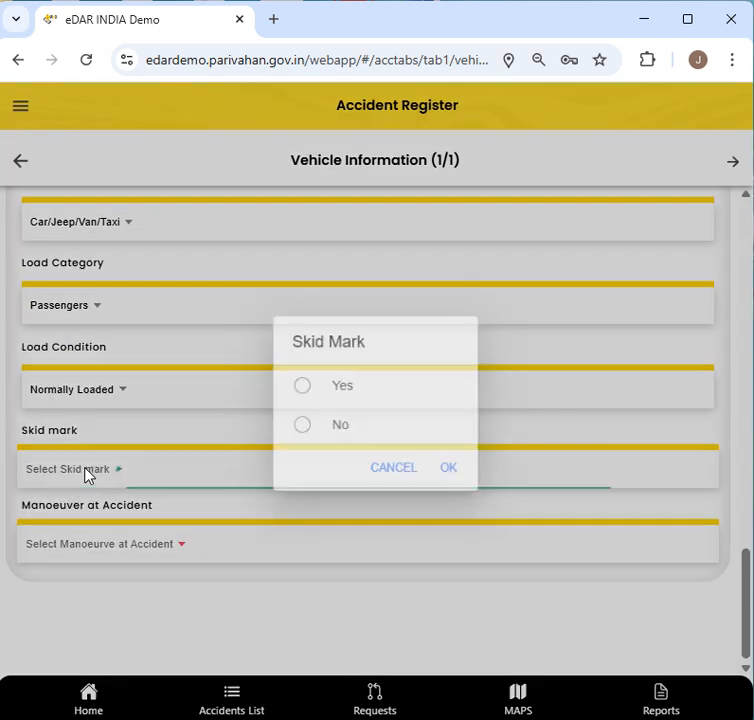
pyautogui.click(337, 394)
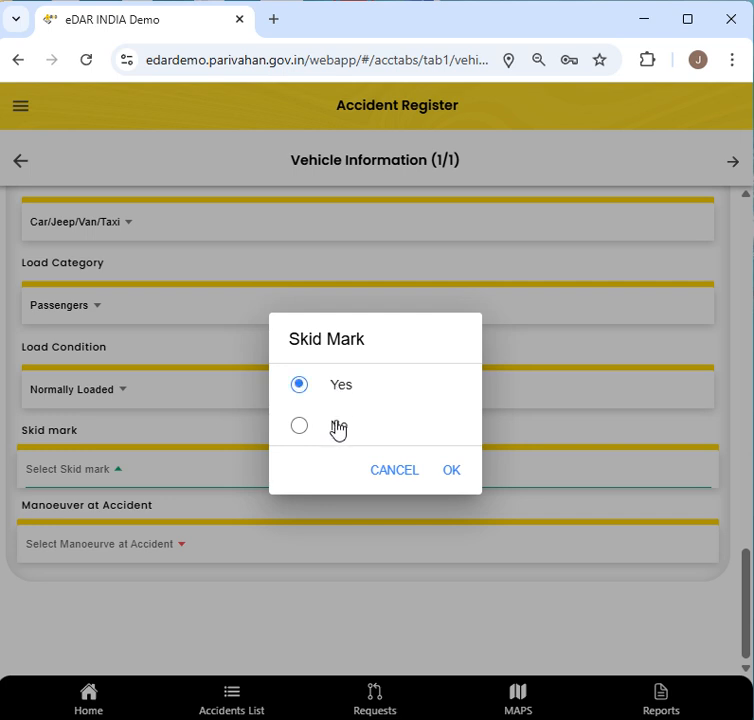
pyautogui.click(345, 430)
pyautogui.click(448, 473)
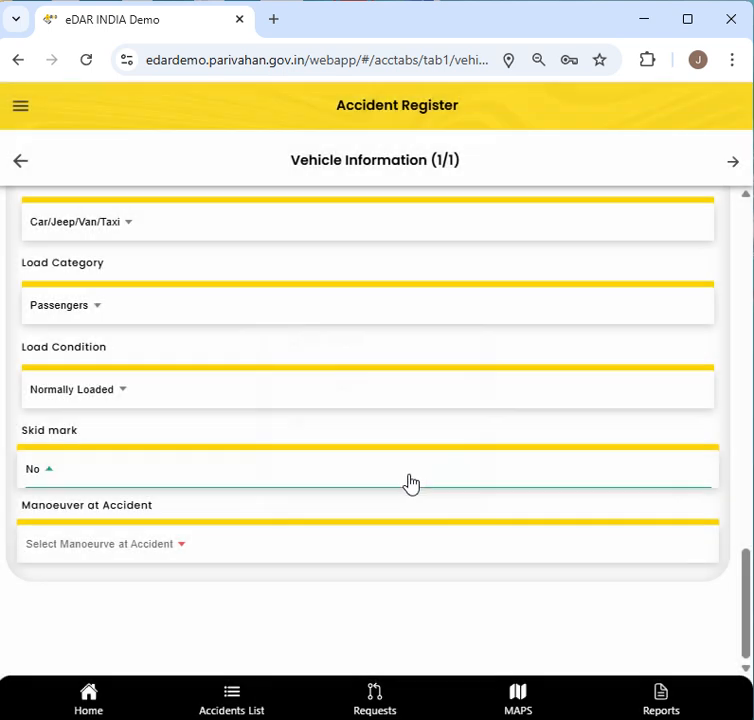
pyautogui.click(177, 546)
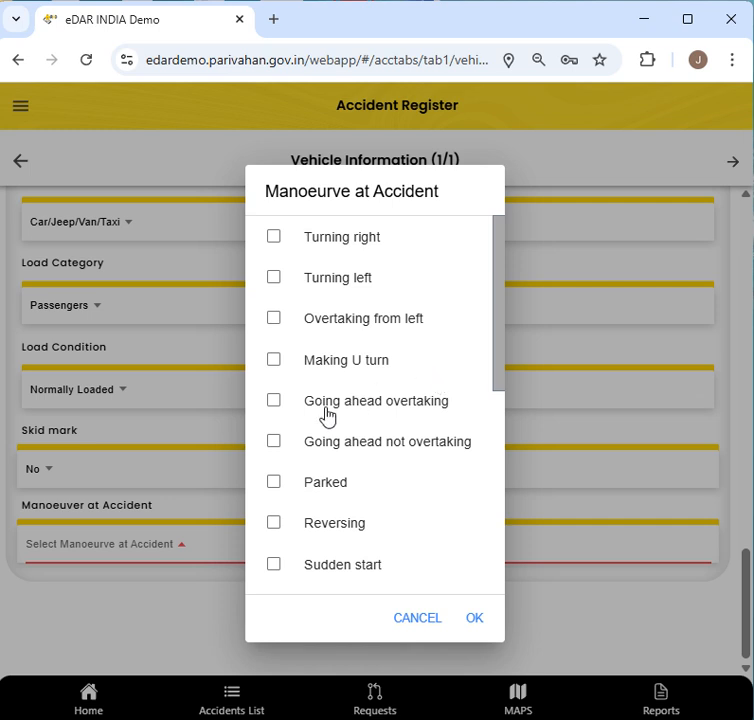
pyautogui.click(333, 329)
pyautogui.click(478, 619)
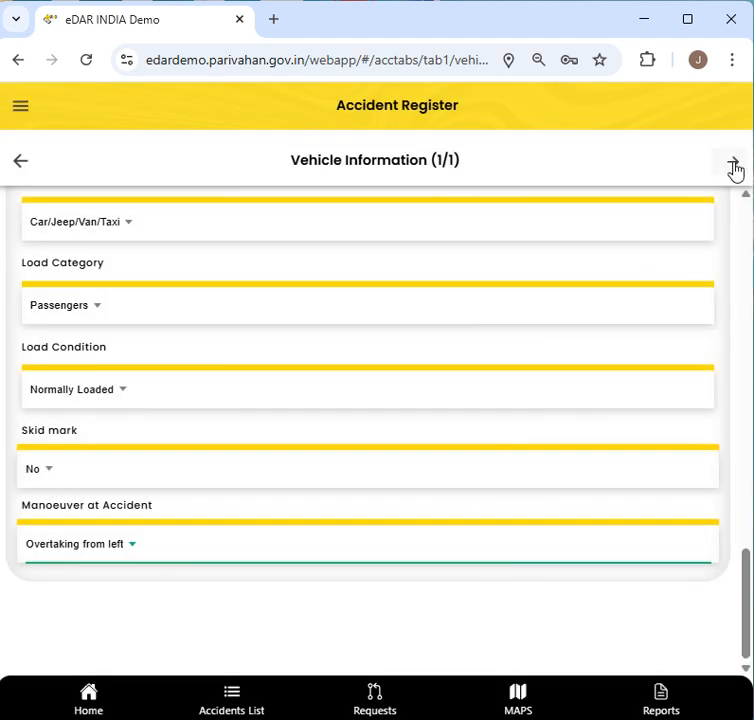
# - On the Driver Information page, enter the driver's name, removing a stray trailing letter
pyautogui.click(735, 170)
pyautogui.scroll(5, 249, 296)
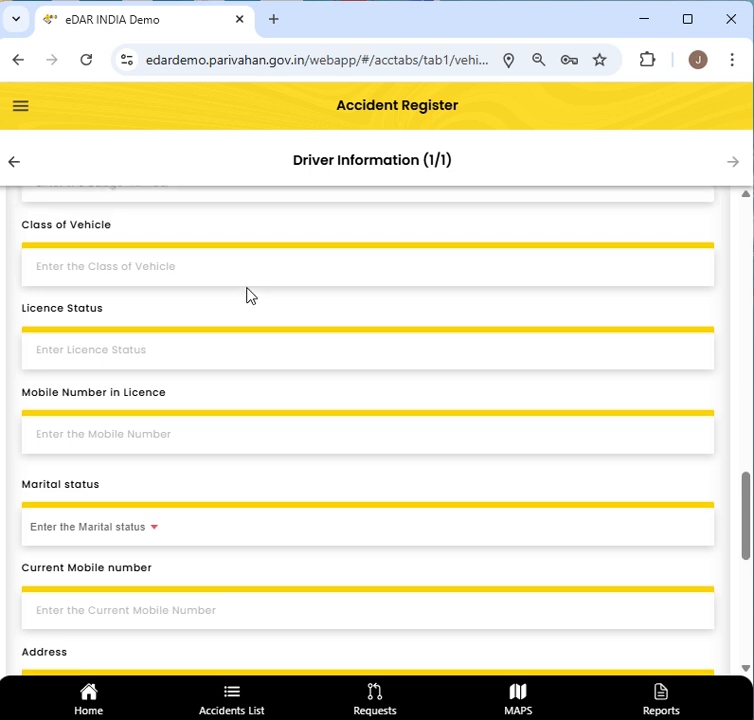
pyautogui.scroll(5, 249, 296)
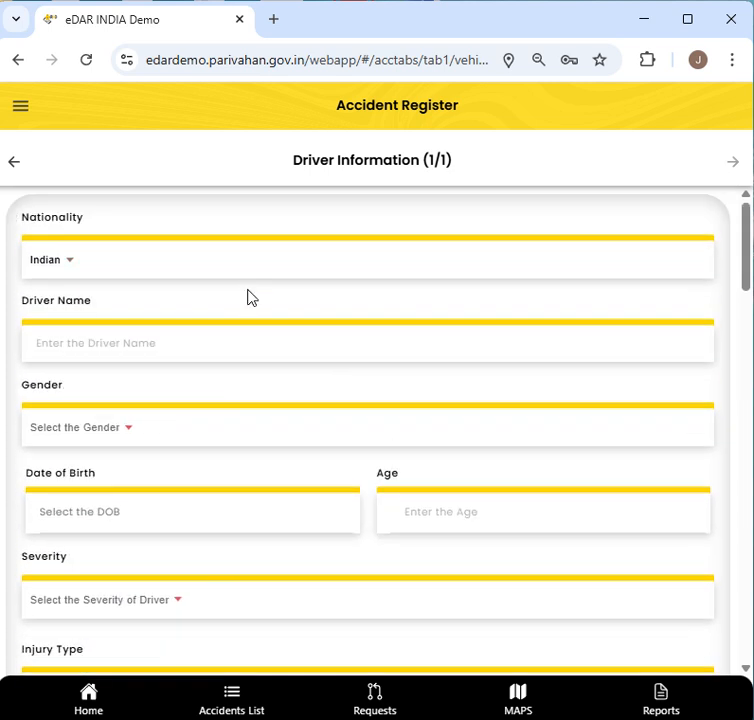
pyautogui.click(156, 341)
pyautogui.press('Tab')
pyautogui.click(156, 340)
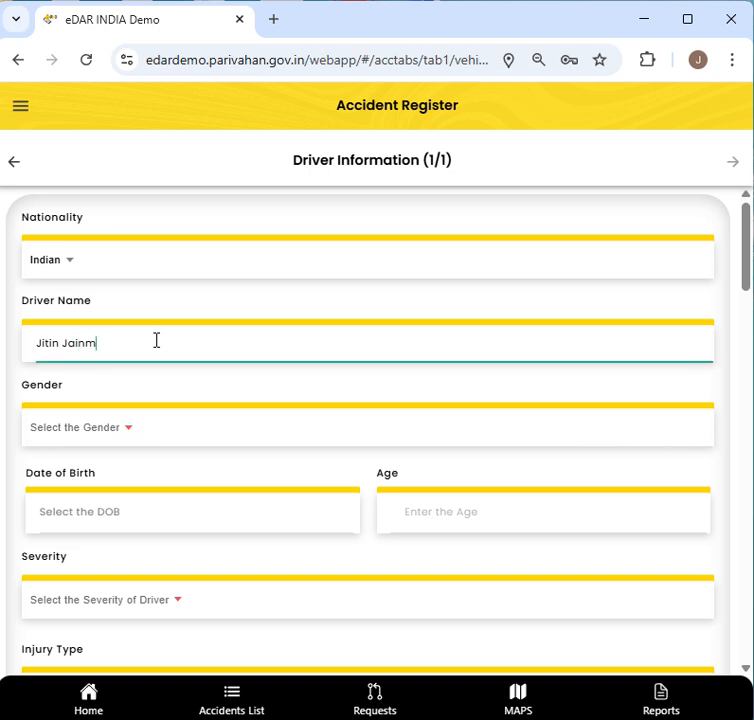
pyautogui.press('BackSpace')
pyautogui.press('Tab')
# - Set the driver's gender to Male
pyautogui.click(87, 430)
pyautogui.click(350, 366)
pyautogui.click(452, 490)
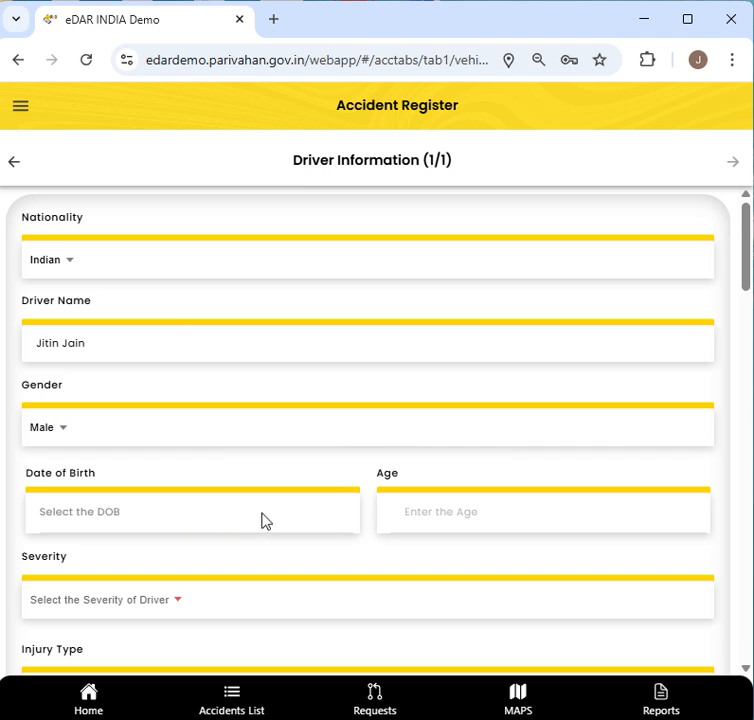
pyautogui.click(259, 518)
pyautogui.click(337, 262)
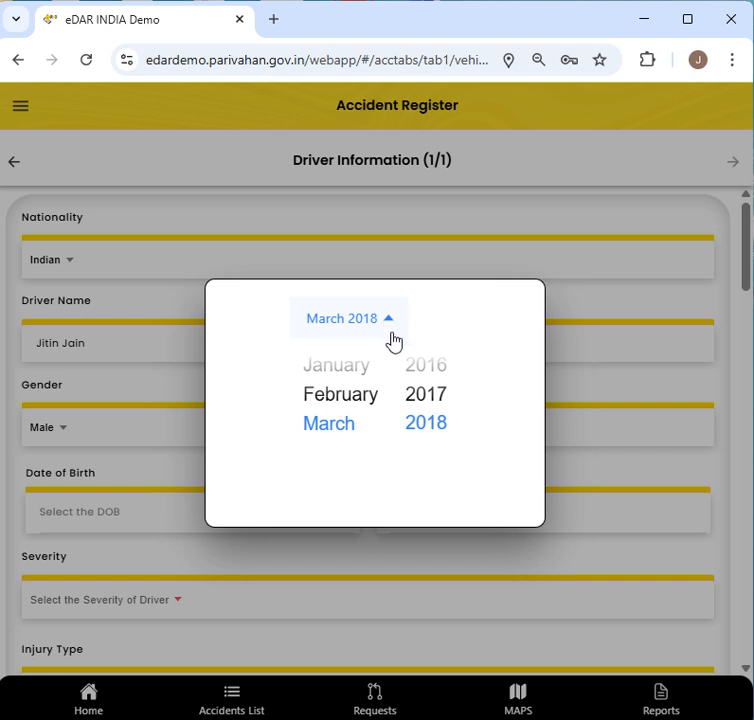
pyautogui.moveTo(427, 377); pyautogui.dragTo(416, 472)
pyautogui.click(417, 373)
pyautogui.scroll(8, 420, 373)
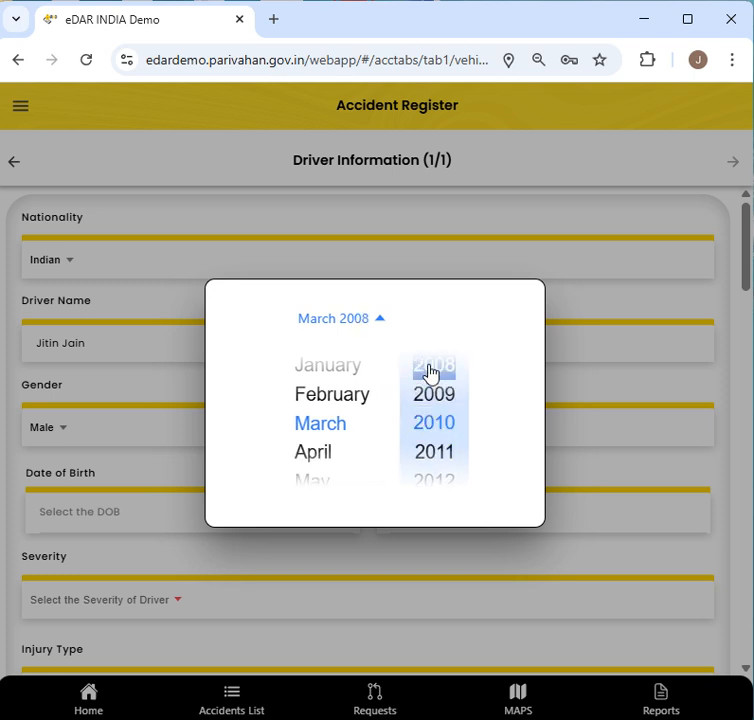
pyautogui.scroll(4, 430, 373)
pyautogui.scroll(6, 431, 370)
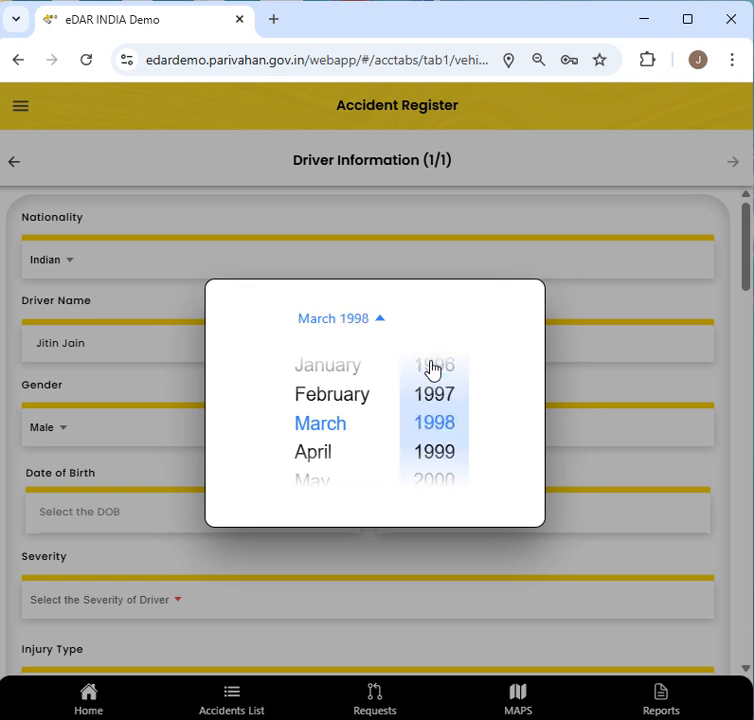
pyautogui.scroll(14, 431, 370)
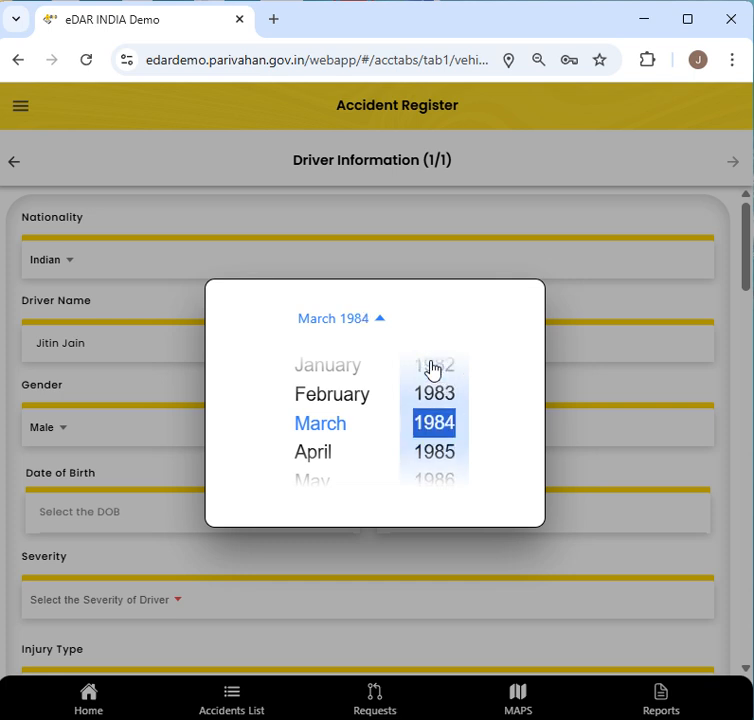
pyautogui.scroll(-2, 429, 481)
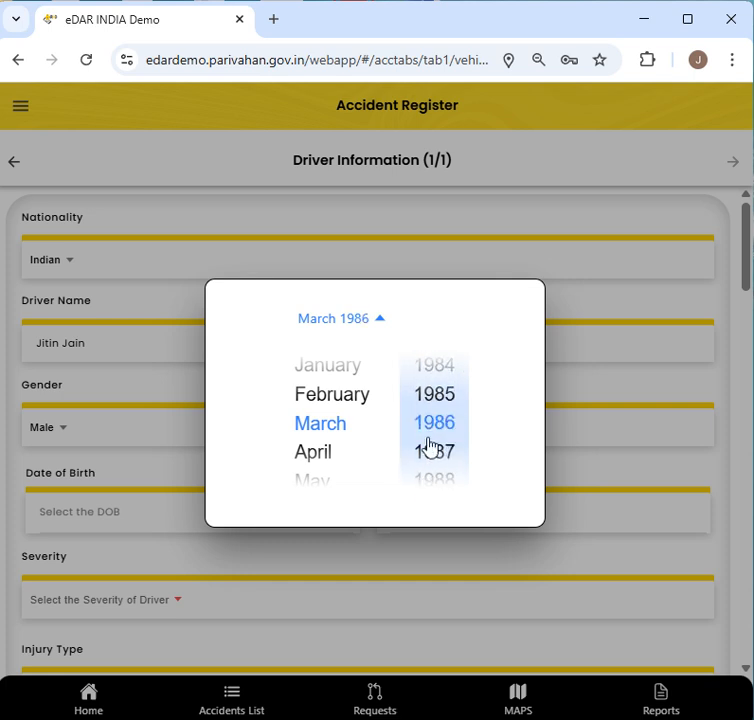
pyautogui.scroll(-1, 313, 468)
pyautogui.scroll(-3, 313, 471)
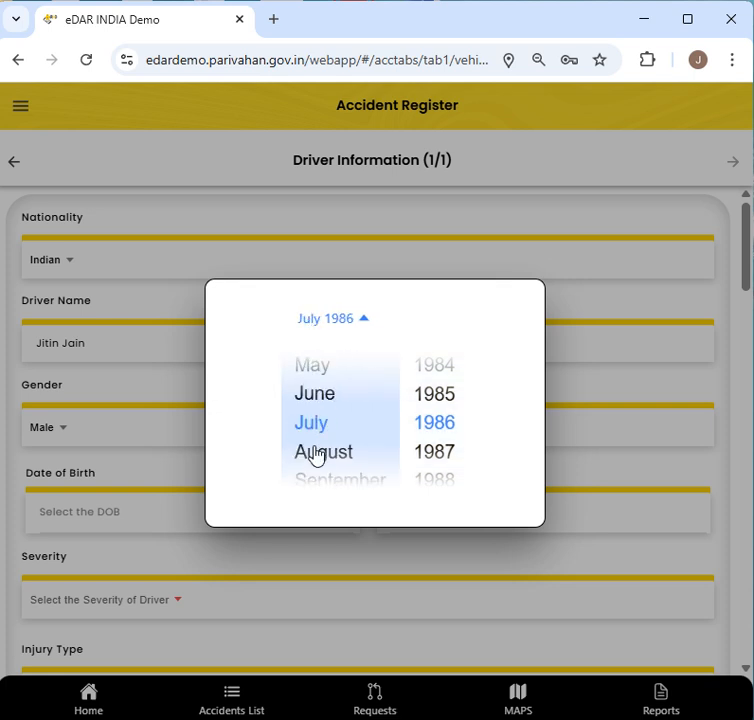
pyautogui.scroll(-1, 315, 456)
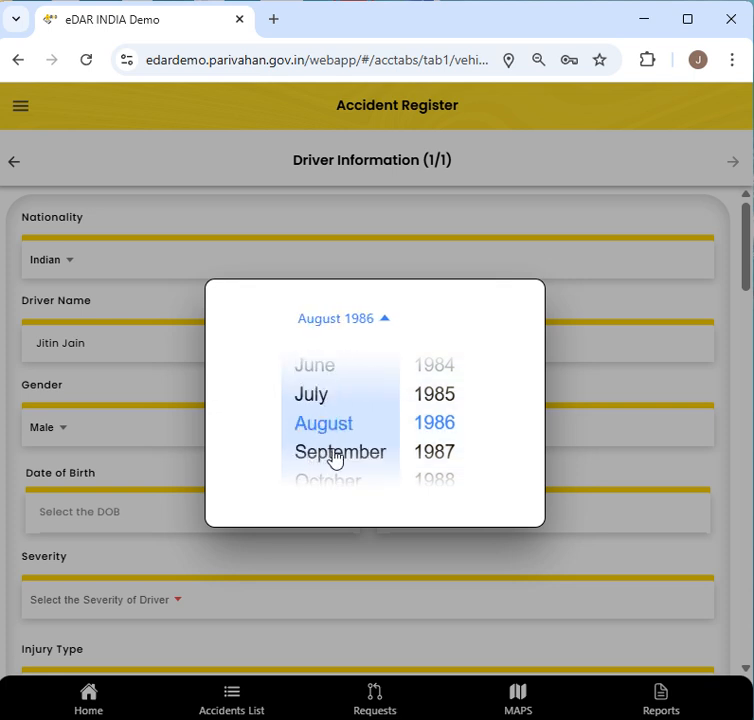
pyautogui.click(392, 326)
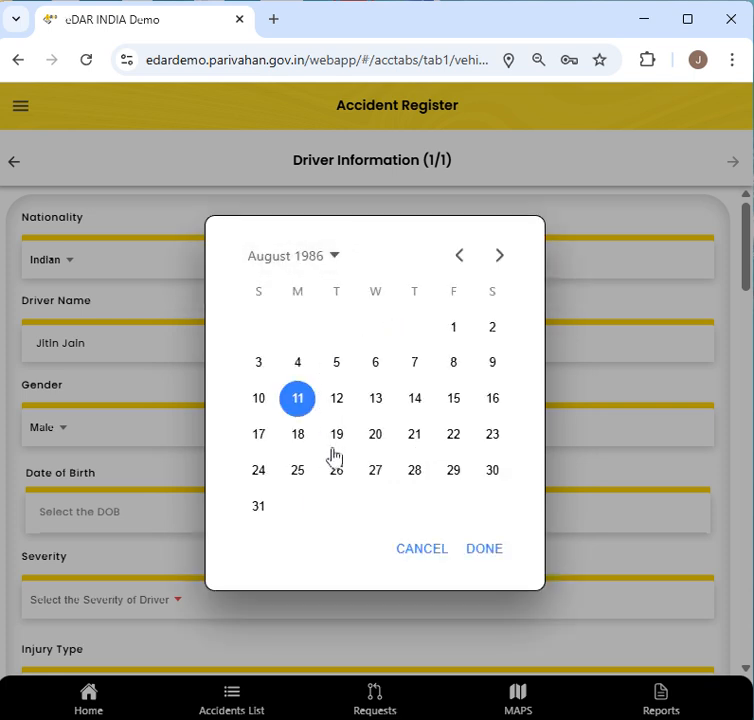
pyautogui.click(300, 436)
pyautogui.click(478, 547)
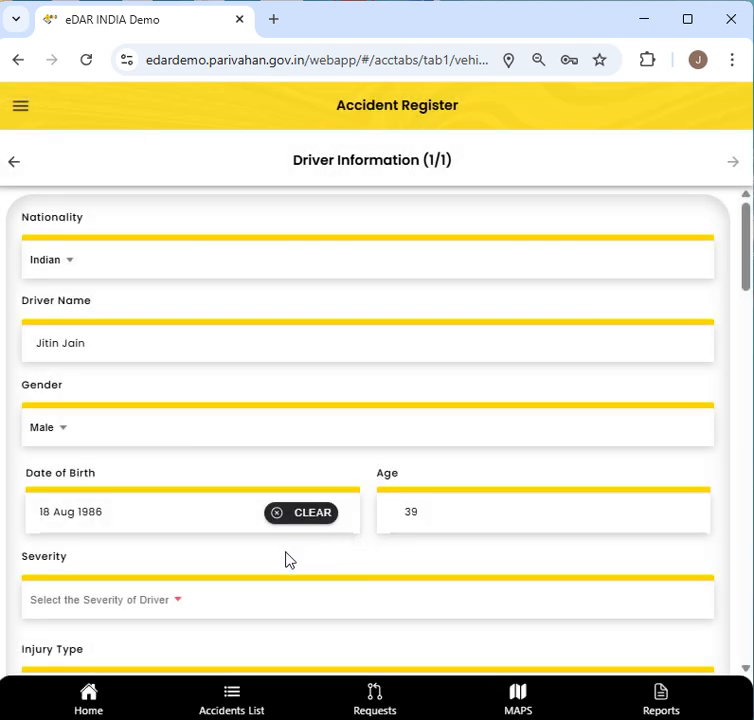
pyautogui.scroll(-1, 227, 551)
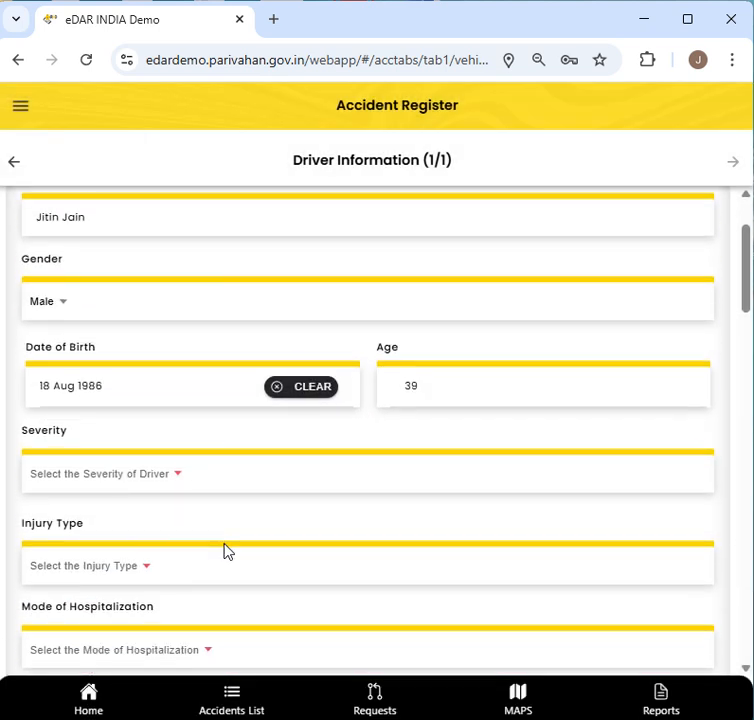
# - Set the driver's Severity to No Injury, so Injury Type becomes Not Applicable
pyautogui.click(167, 485)
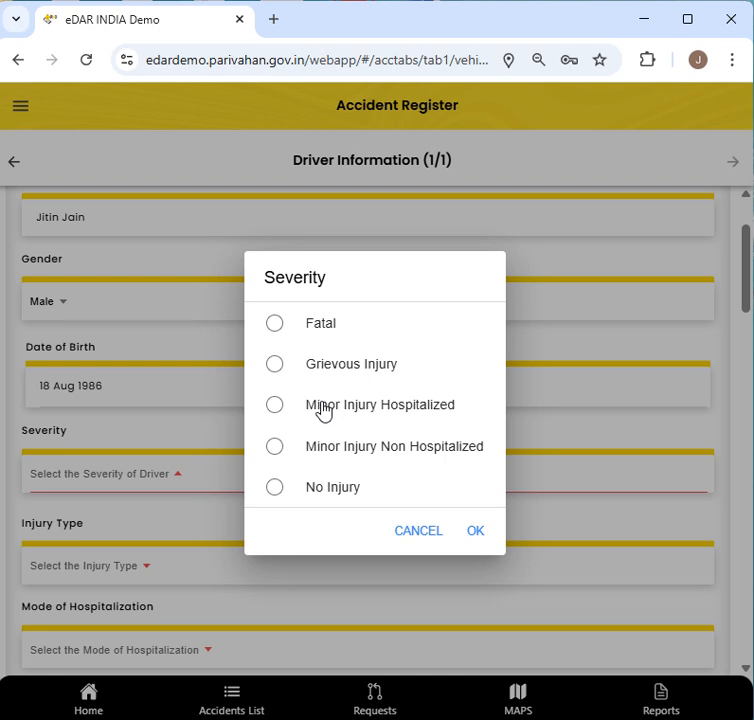
pyautogui.click(323, 406)
pyautogui.click(332, 490)
pyautogui.click(472, 533)
pyautogui.scroll(-1, 162, 535)
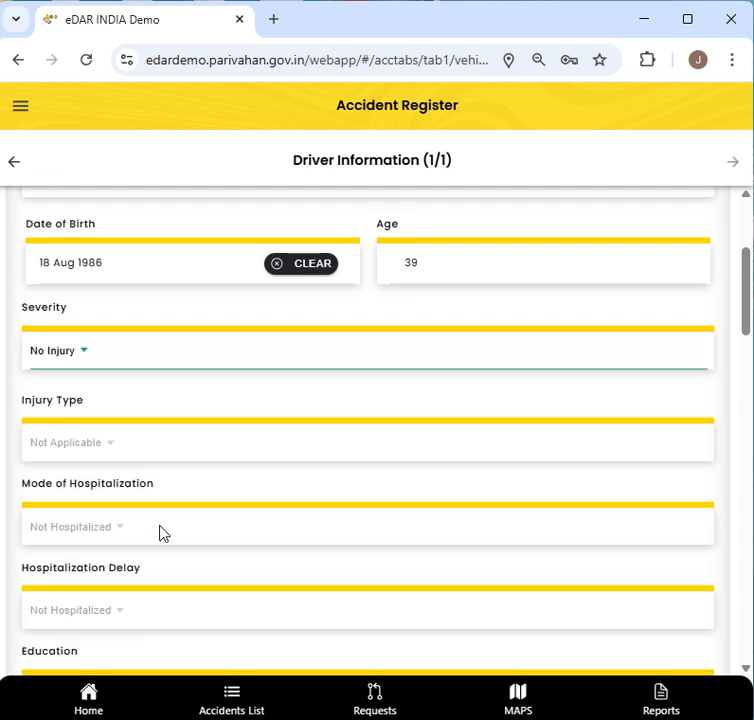
pyautogui.scroll(-1, 163, 467)
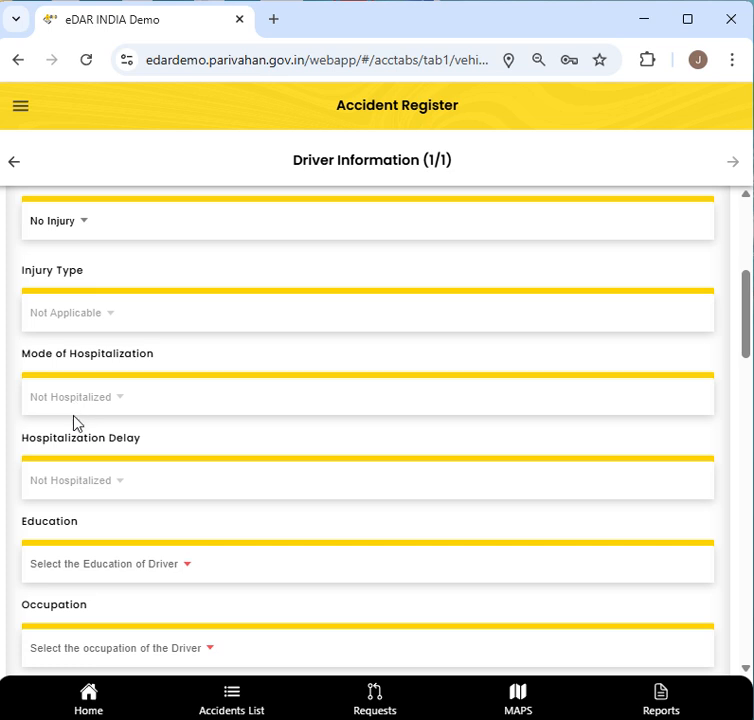
# - Switch the driver's Severity to Minor Injury Hospitalized
pyautogui.scroll(-1, 76, 430)
pyautogui.scroll(-1, 108, 391)
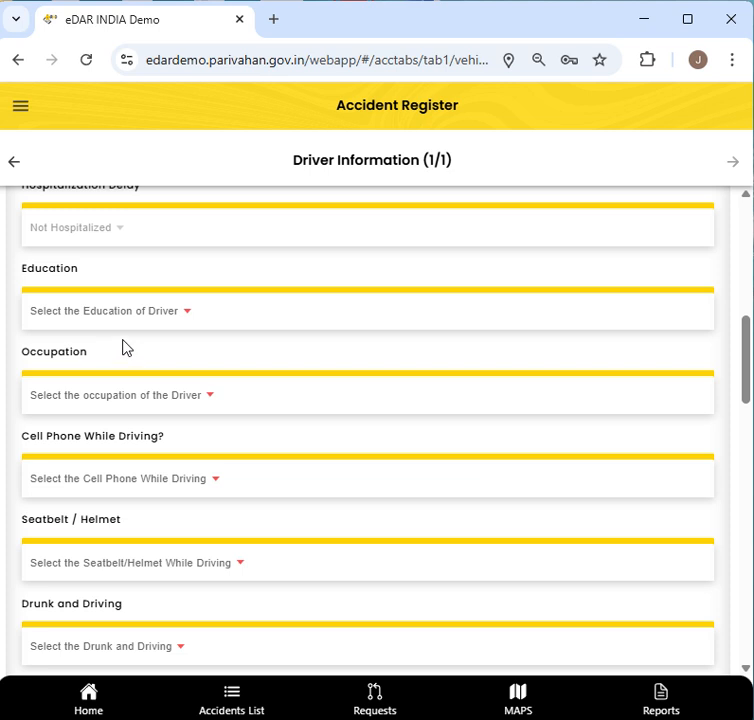
pyautogui.scroll(3, 150, 348)
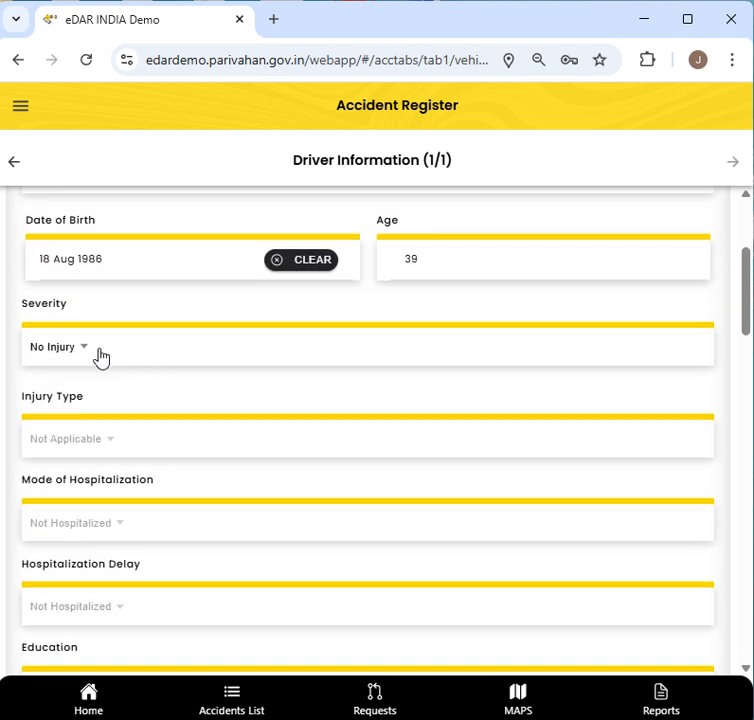
pyautogui.click(101, 357)
pyautogui.click(295, 407)
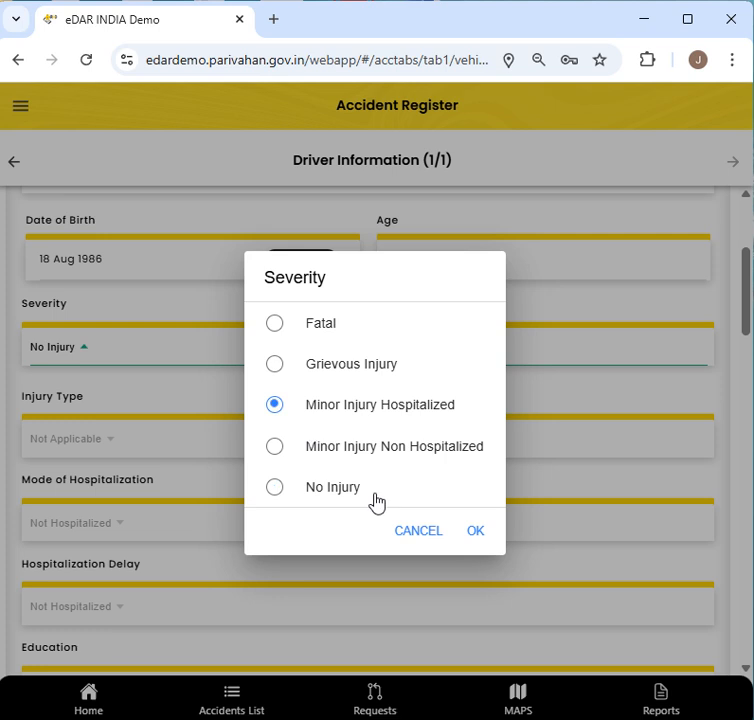
pyautogui.click(471, 531)
pyautogui.scroll(-1, 328, 525)
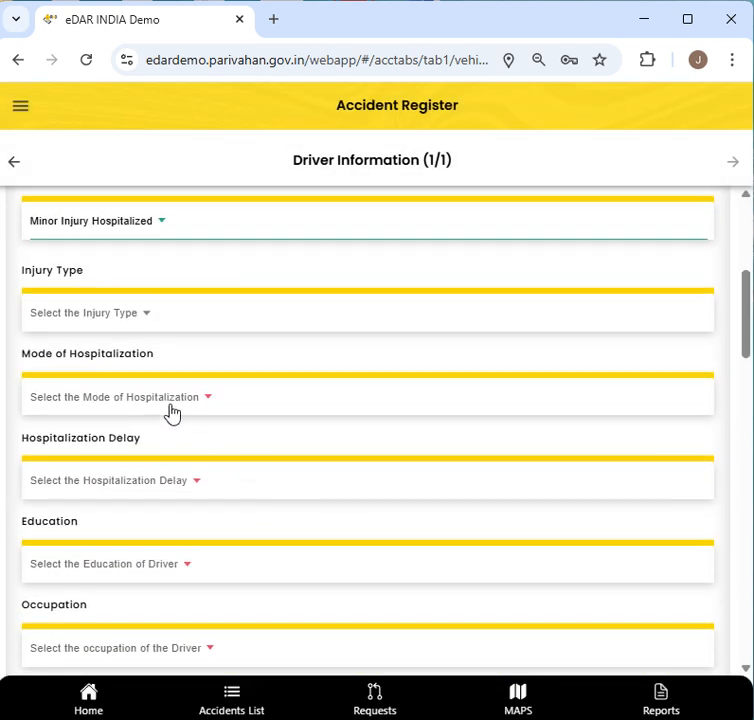
# - Check the Injury Type, Mode of Hospitalization and Hospitalization Delay lists, leaving them unchanged
pyautogui.click(121, 320)
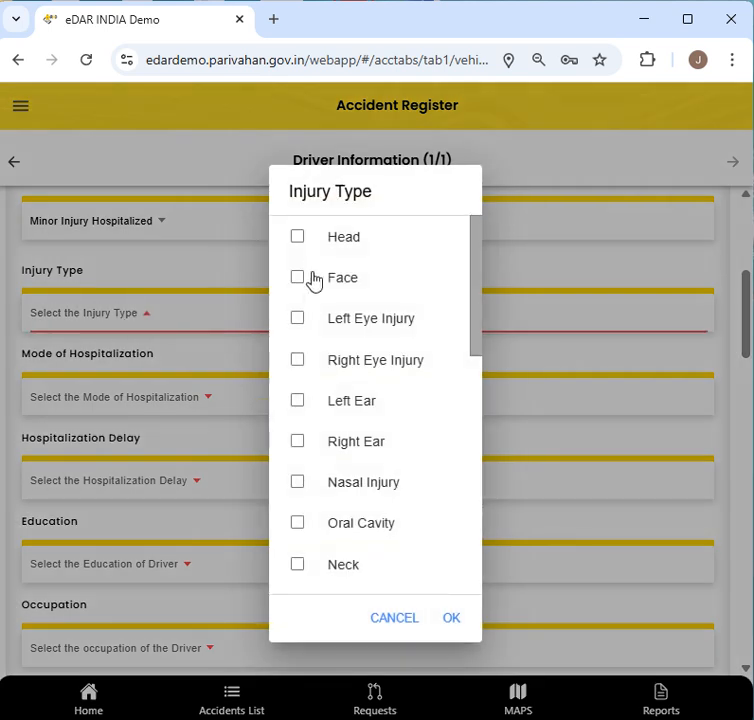
pyautogui.click(404, 618)
pyautogui.click(115, 403)
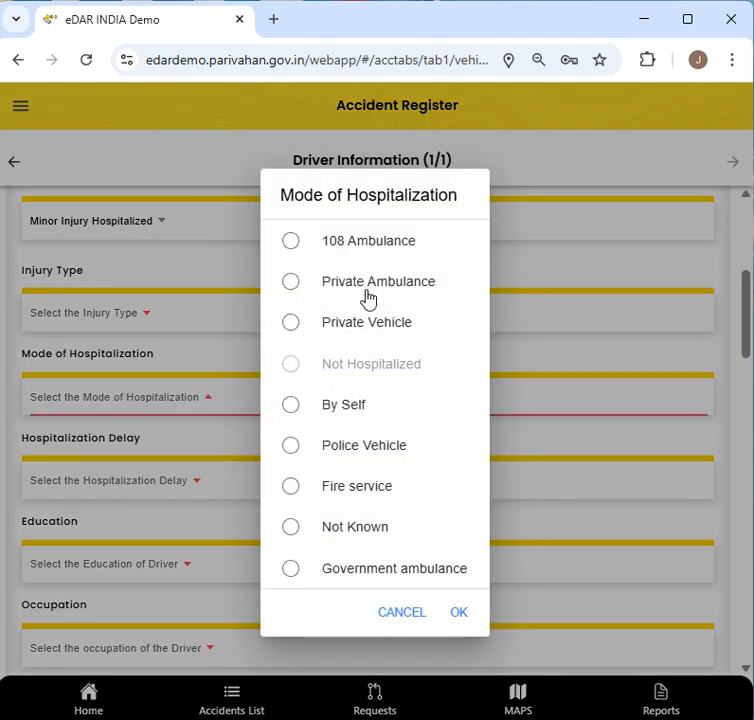
pyautogui.click(388, 612)
pyautogui.click(152, 486)
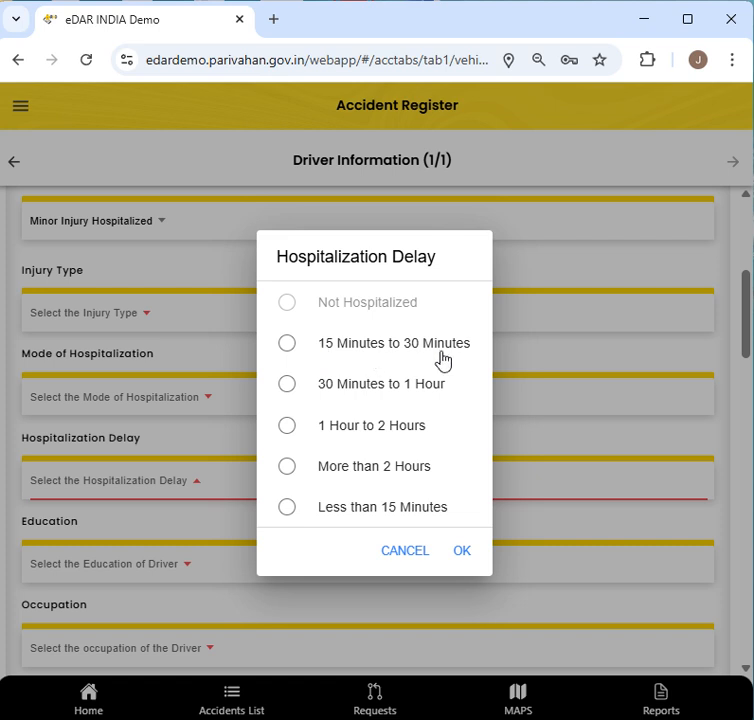
pyautogui.click(98, 496)
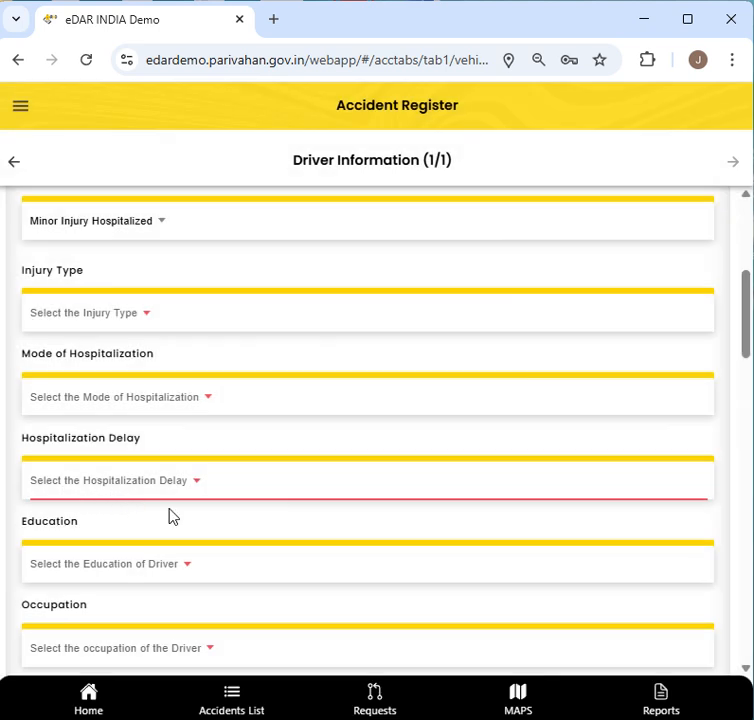
# - Set the driver's Severity back to No Injury
pyautogui.scroll(-1, 171, 516)
pyautogui.scroll(1, 130, 350)
pyautogui.click(103, 228)
pyautogui.click(325, 489)
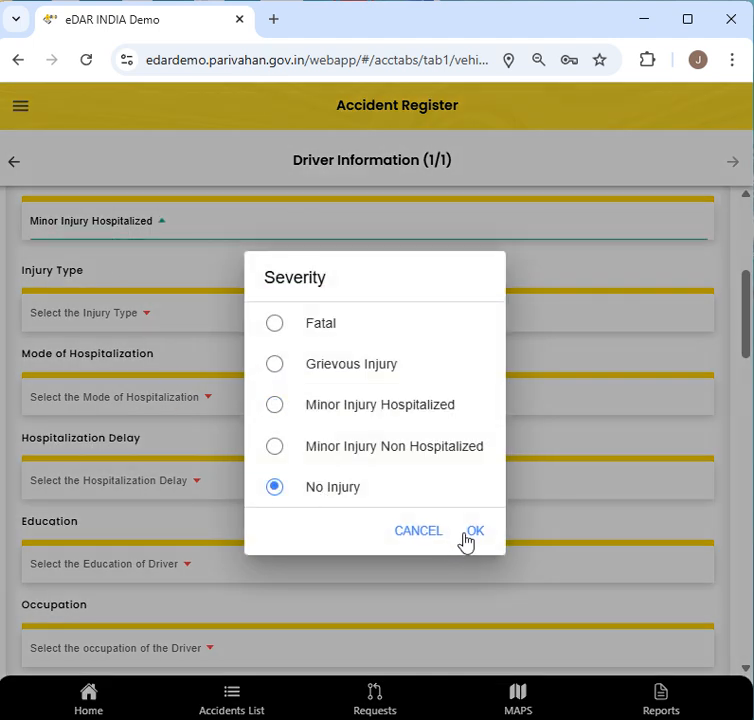
pyautogui.click(474, 533)
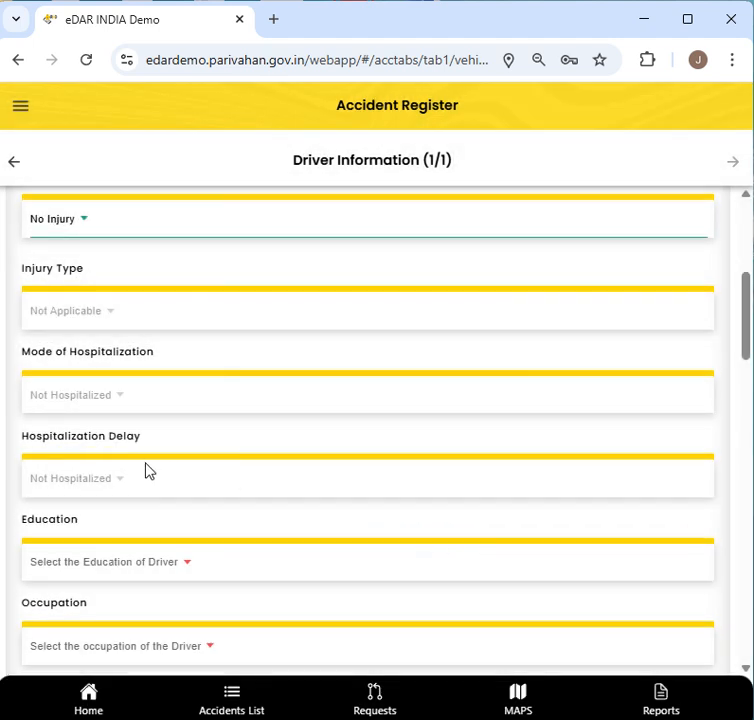
pyautogui.scroll(-1, 140, 476)
# - Set the driver's Education to Graduate and Occupation to Engineer
pyautogui.click(125, 454)
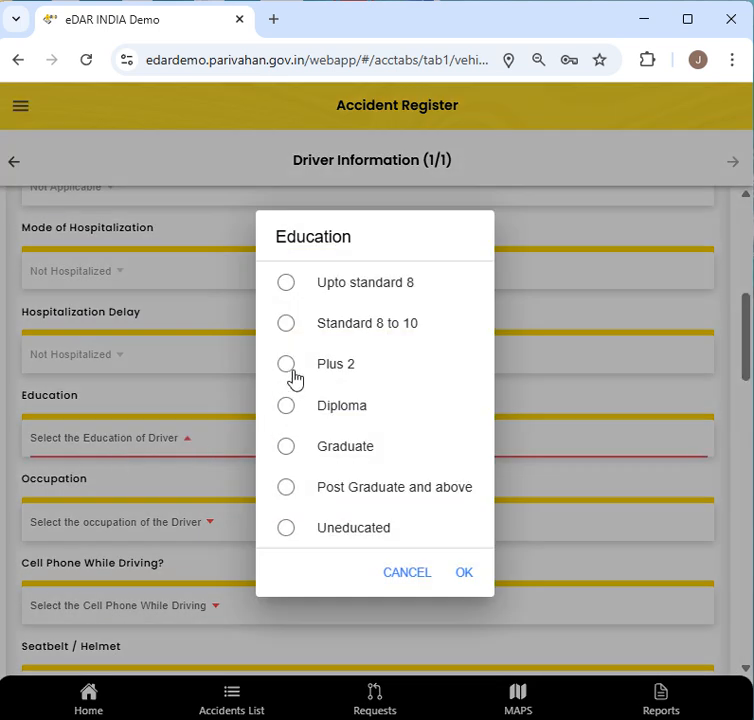
pyautogui.click(290, 366)
pyautogui.click(325, 460)
pyautogui.click(455, 575)
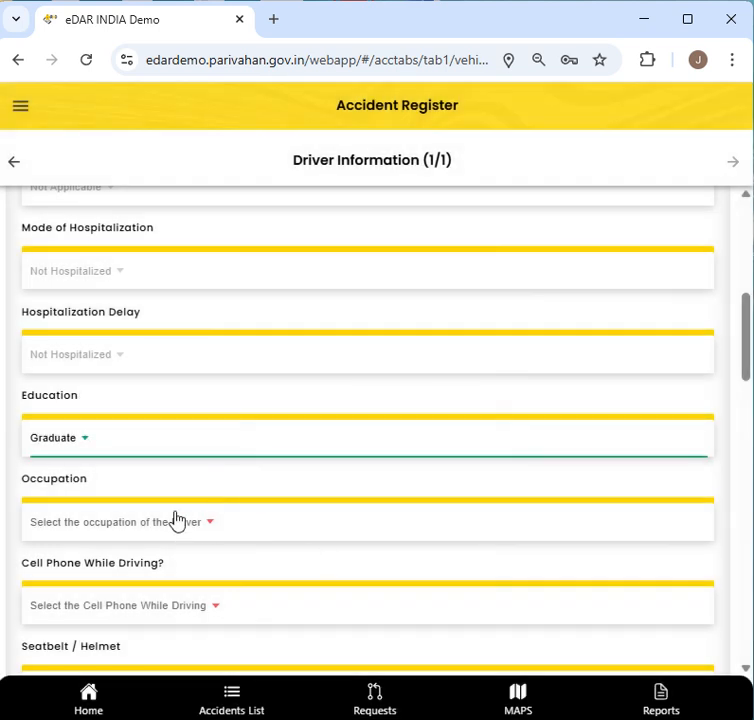
pyautogui.click(88, 530)
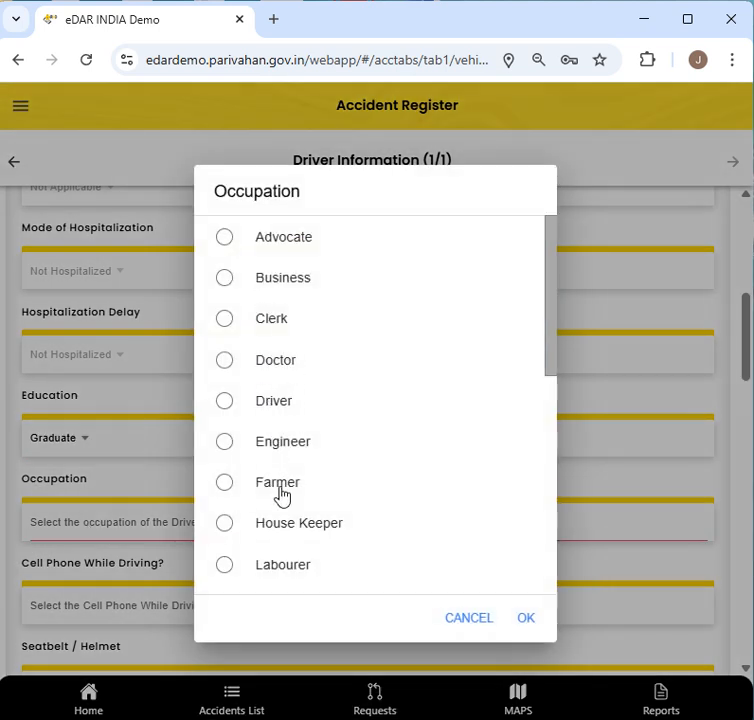
pyautogui.click(258, 455)
pyautogui.click(524, 620)
# - Mark Cell Phone While Driving, Seatbelt/Helmet and Drunk and Driving as Not Known
pyautogui.scroll(-1, 116, 494)
pyautogui.click(116, 492)
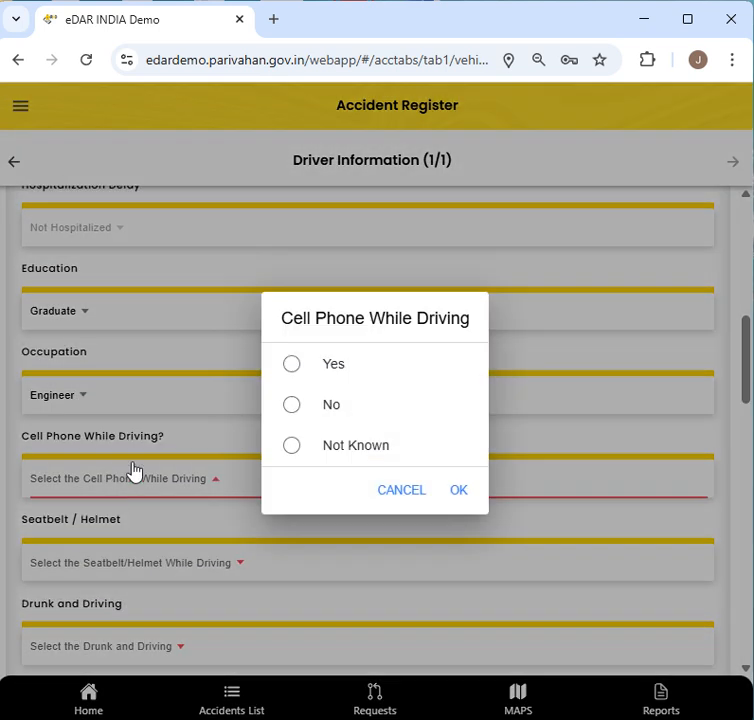
pyautogui.click(313, 455)
pyautogui.click(455, 500)
pyautogui.scroll(-1, 206, 535)
pyautogui.click(115, 445)
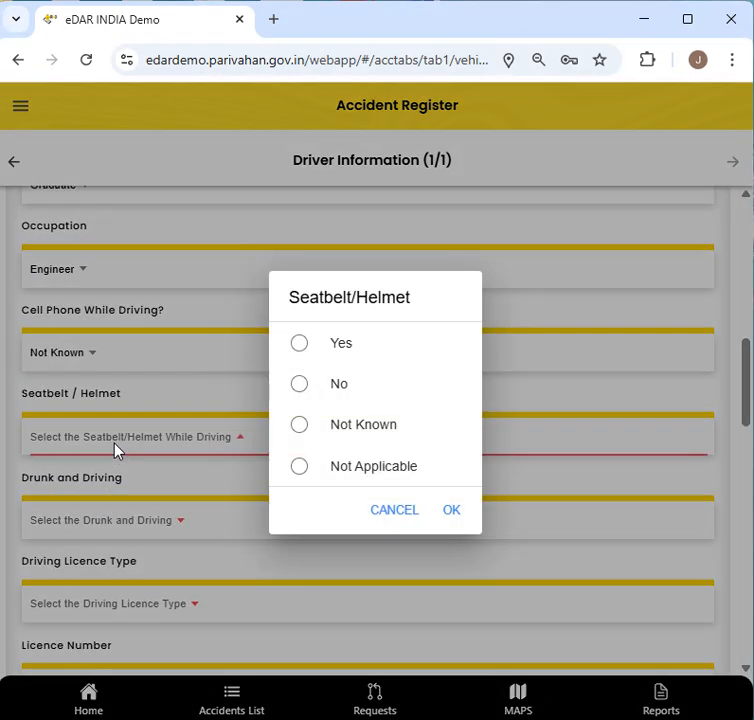
pyautogui.click(350, 437)
pyautogui.click(451, 512)
pyautogui.click(165, 522)
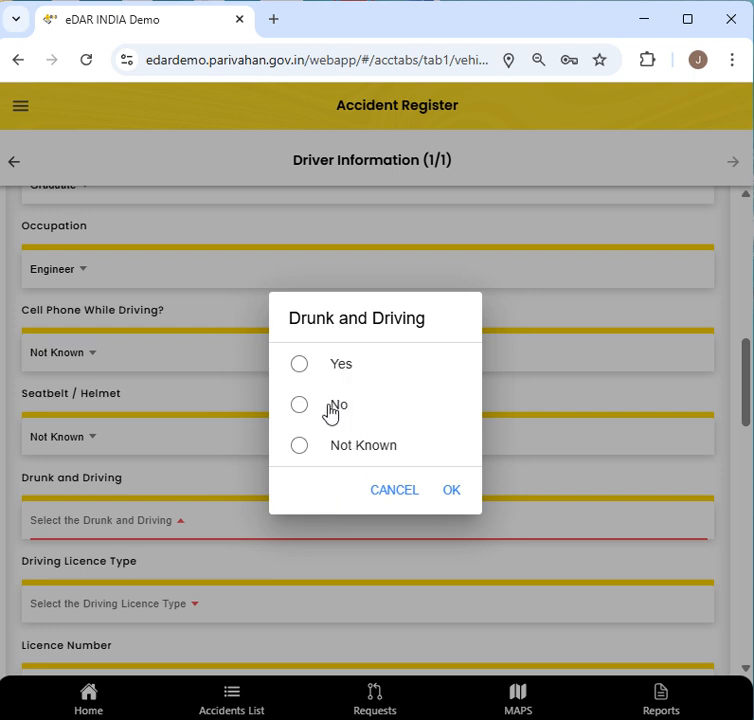
pyautogui.click(353, 452)
pyautogui.click(456, 500)
pyautogui.scroll(-3, 82, 547)
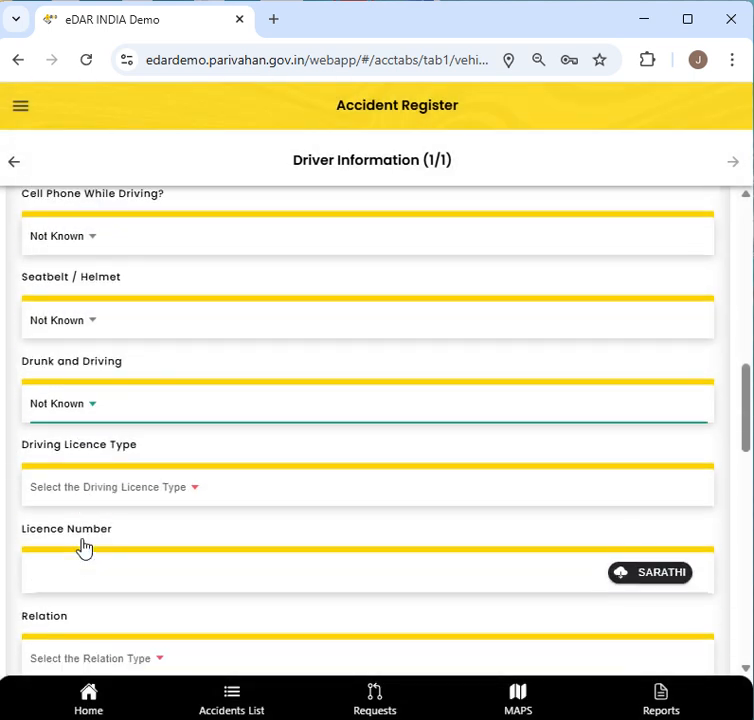
pyautogui.click(90, 356)
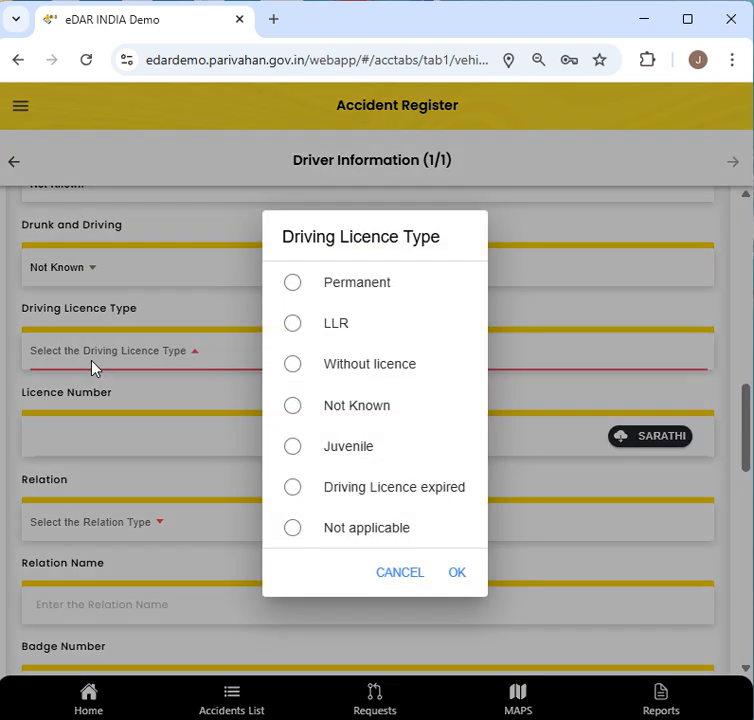
# - Choose Permanent licence type, enter the licence number, fetch it via SARATHI and accept the match
pyautogui.click(321, 296)
pyautogui.click(455, 568)
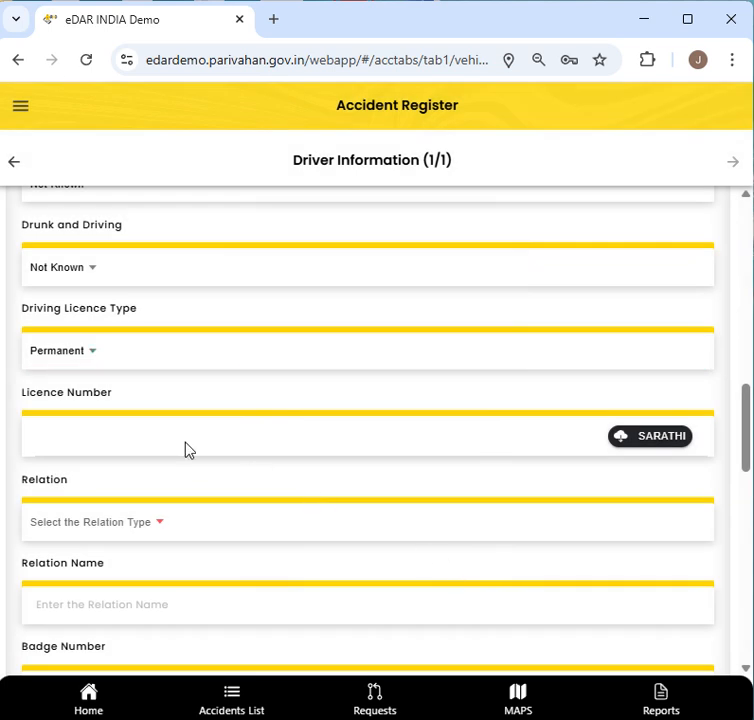
pyautogui.click(163, 436)
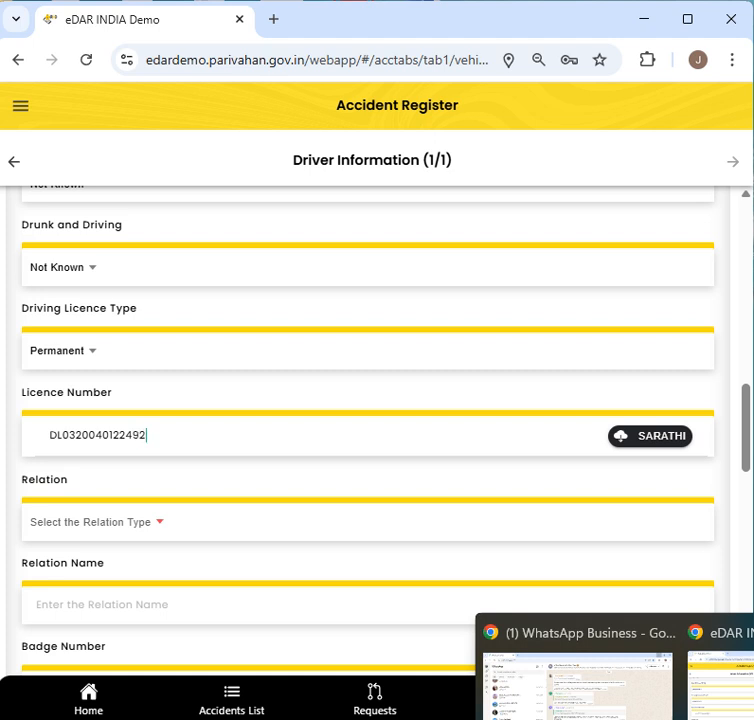
pyautogui.click(652, 440)
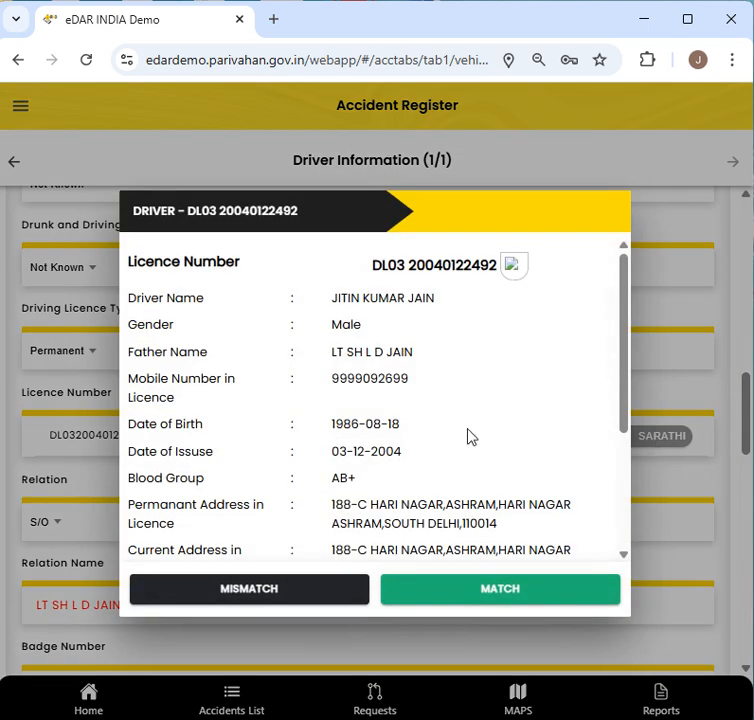
pyautogui.scroll(-3, 433, 300)
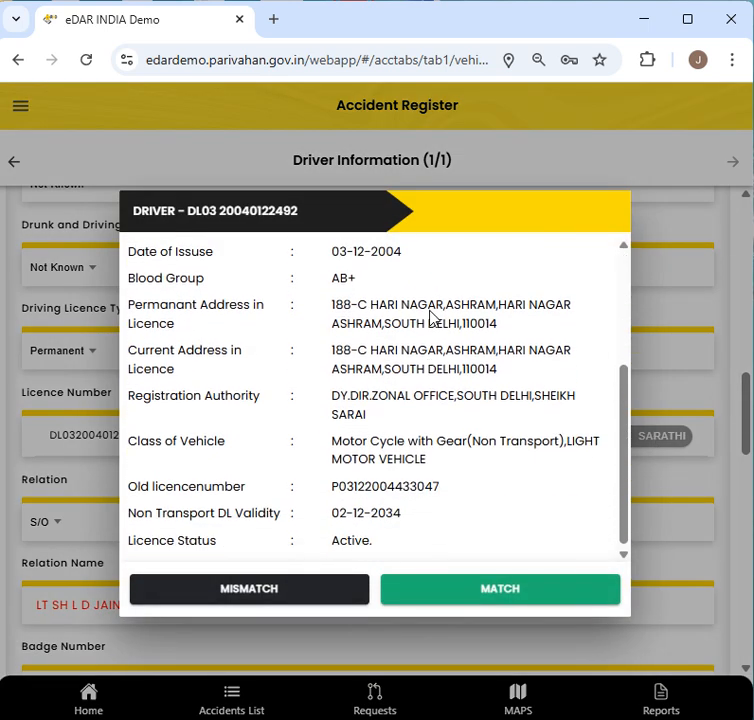
pyautogui.click(460, 609)
pyautogui.scroll(-3, 461, 601)
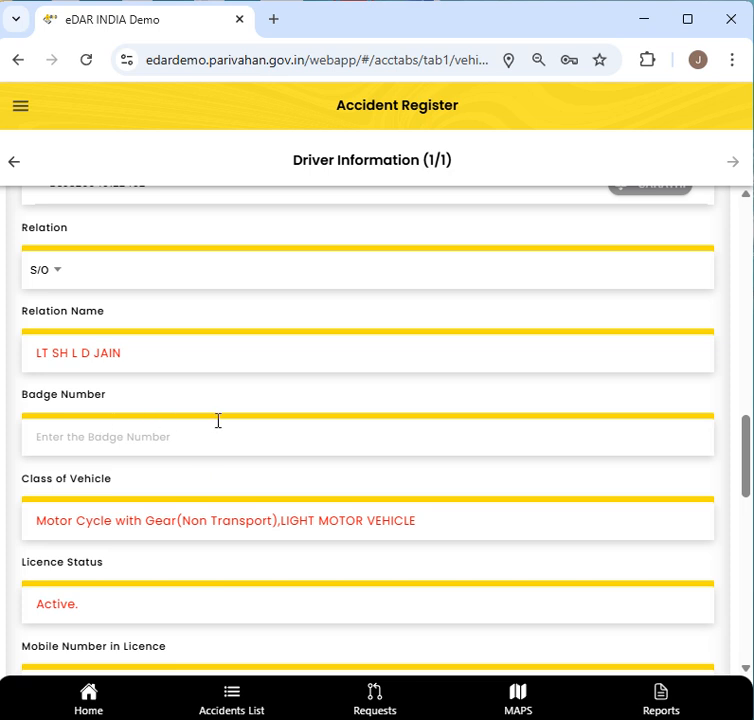
# - Set the driver's marital status to Married
pyautogui.scroll(-3, 250, 421)
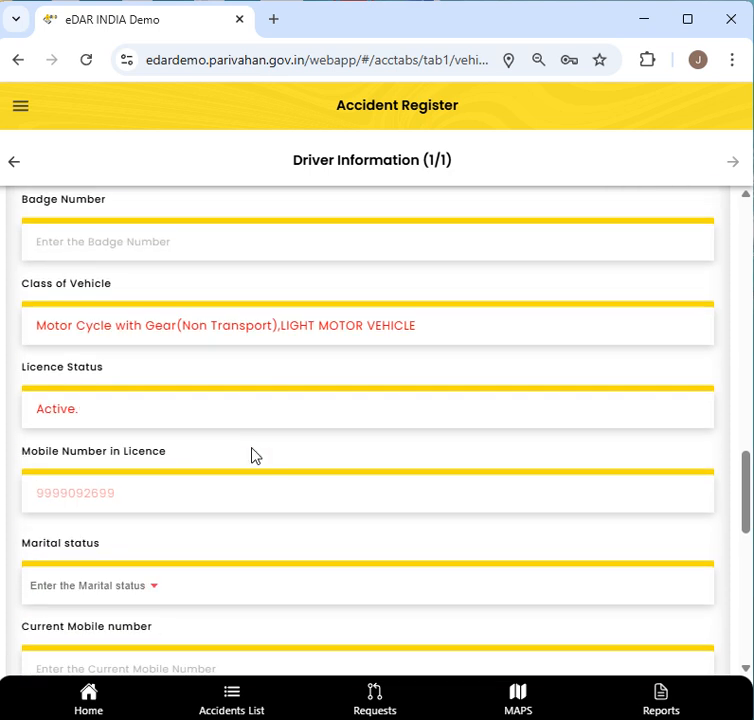
pyautogui.scroll(-1, 241, 463)
pyautogui.click(150, 409)
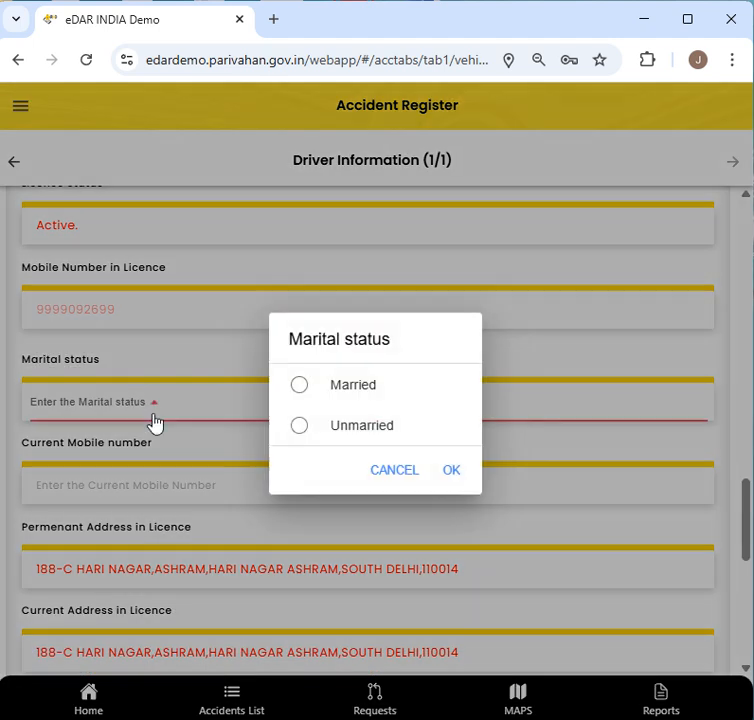
pyautogui.click(365, 395)
pyautogui.click(448, 470)
# - Enter the driver's current mobile number
pyautogui.click(128, 497)
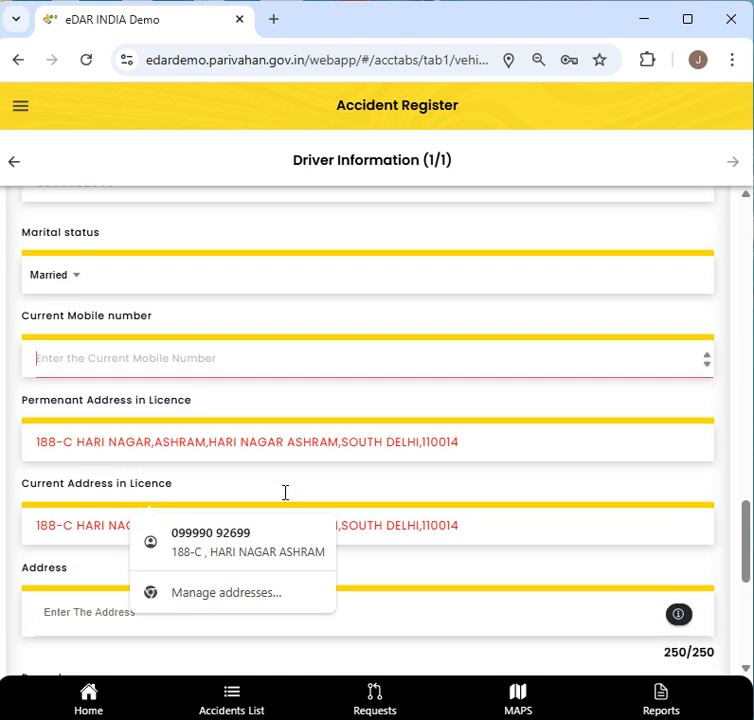
pyautogui.click(247, 539)
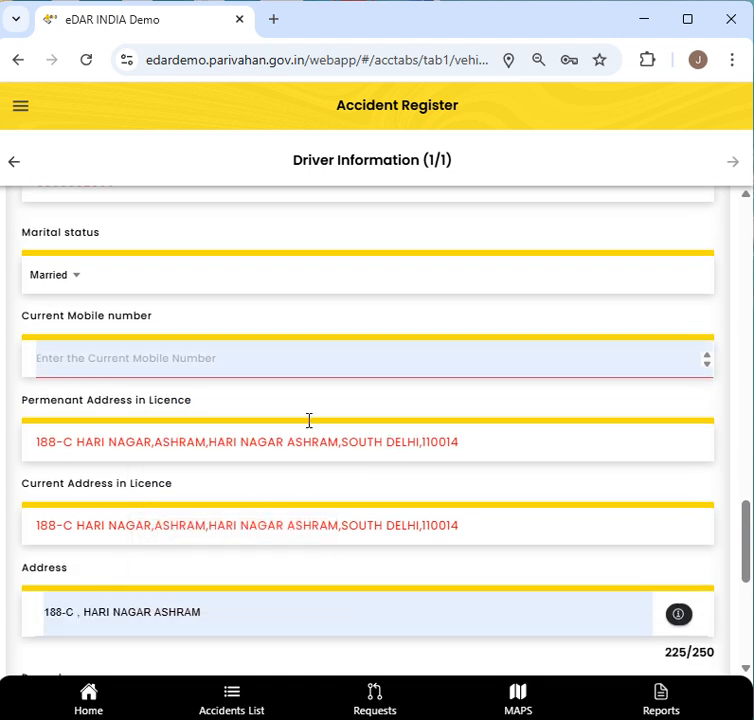
pyautogui.click(248, 362)
pyautogui.write('9999999999')
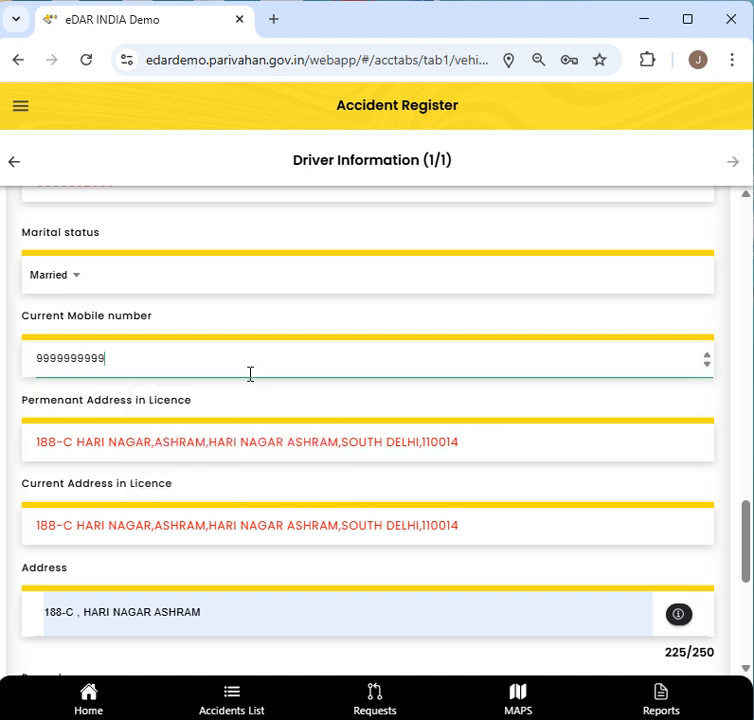
pyautogui.scroll(-3, 250, 374)
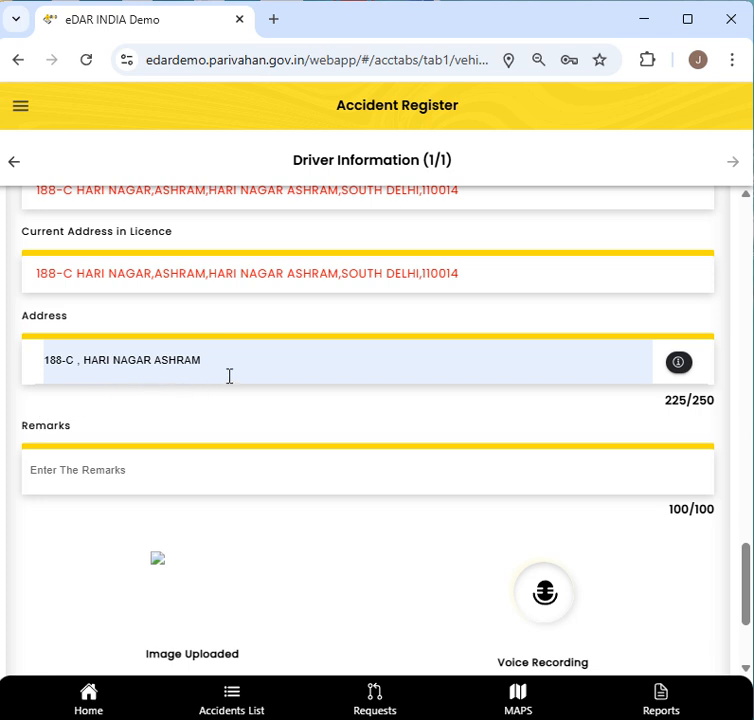
# - Copy the permanent licence address into the driver's Address field
pyautogui.click(591, 377)
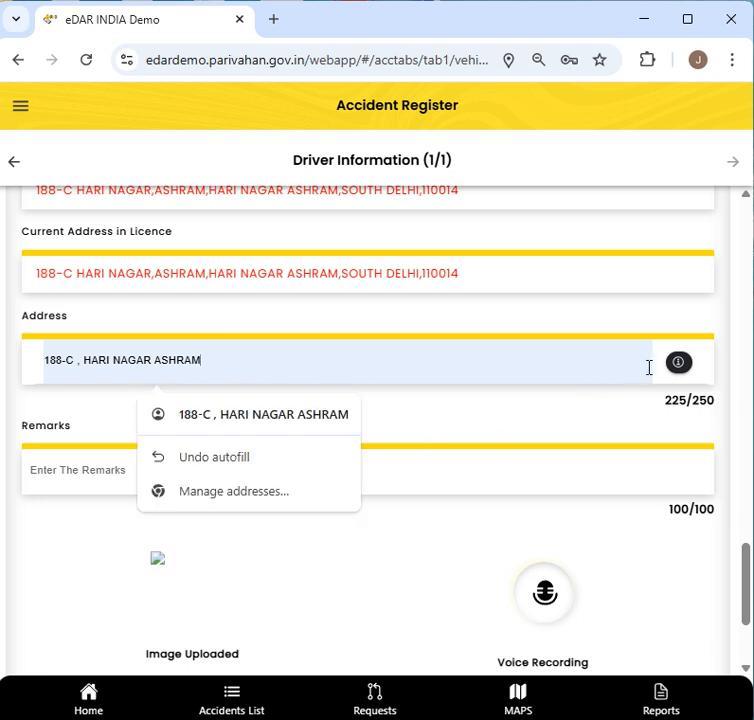
pyautogui.click(220, 434)
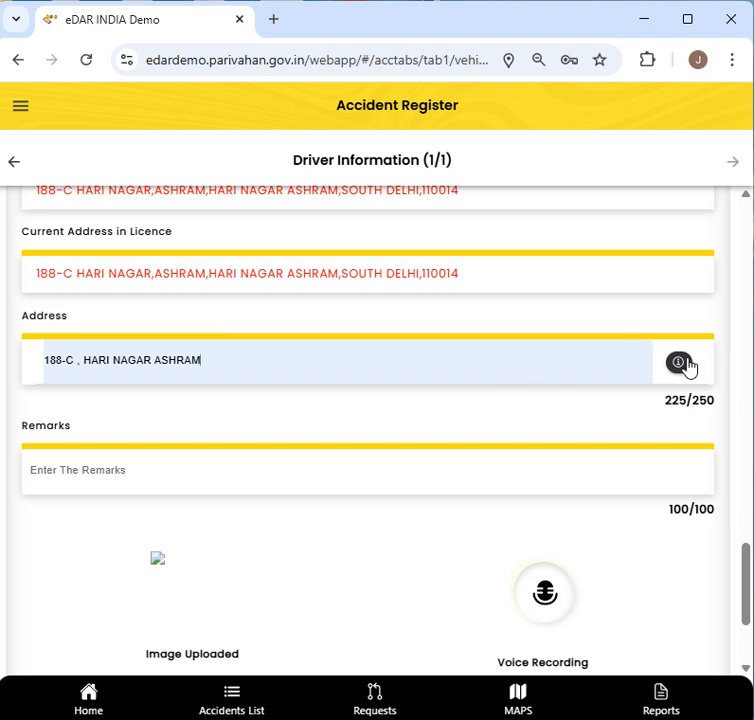
pyautogui.click(687, 363)
pyautogui.click(303, 390)
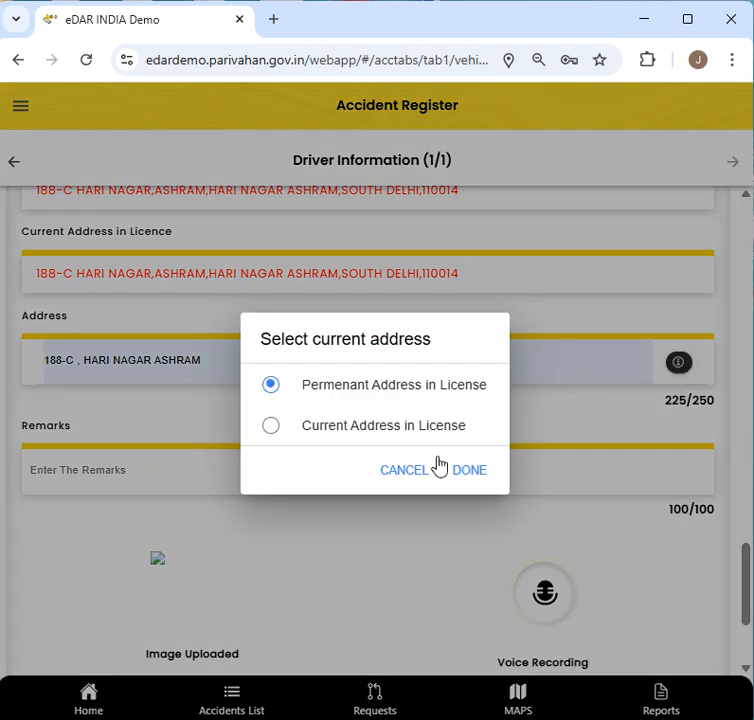
pyautogui.click(456, 469)
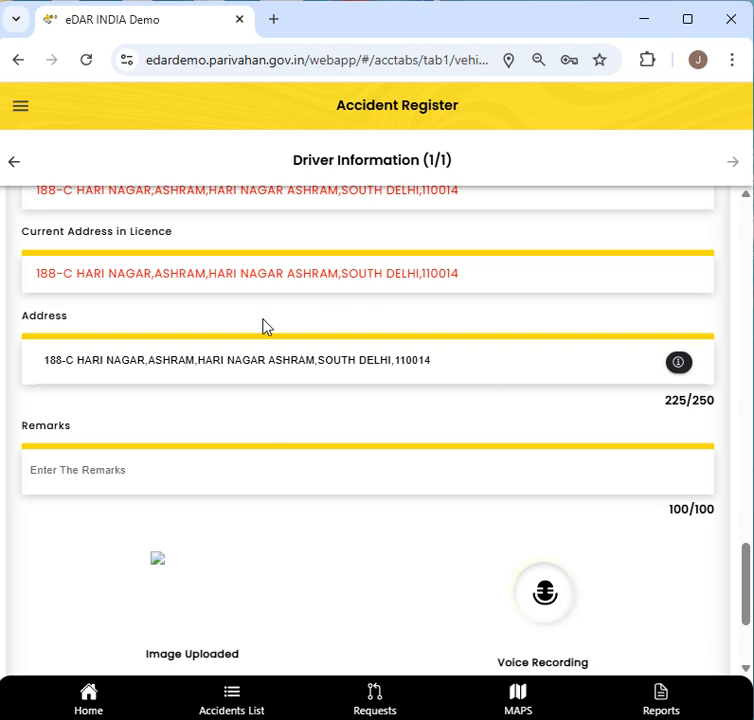
pyautogui.scroll(2, 263, 326)
pyautogui.moveTo(22, 281); pyautogui.dragTo(59, 303)
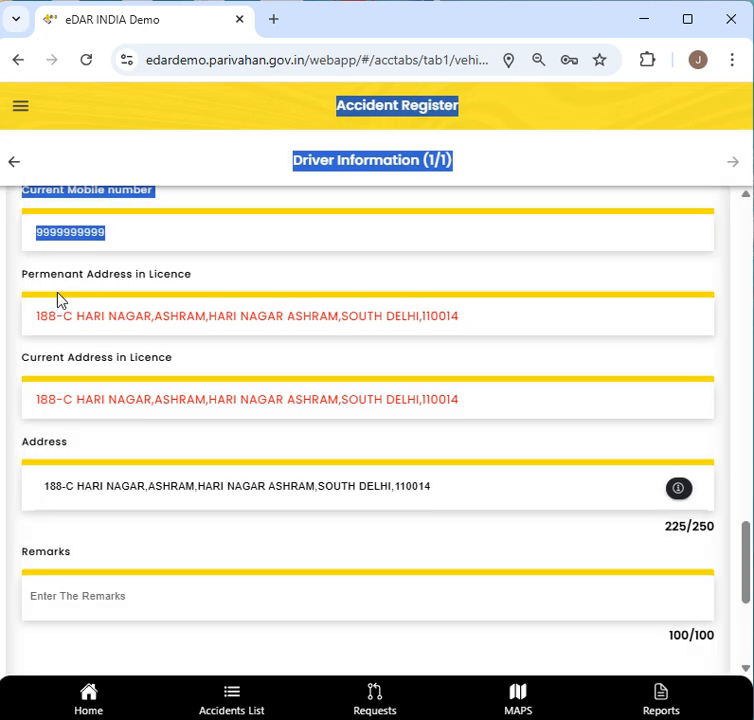
pyautogui.moveTo(192, 276); pyautogui.dragTo(23, 279)
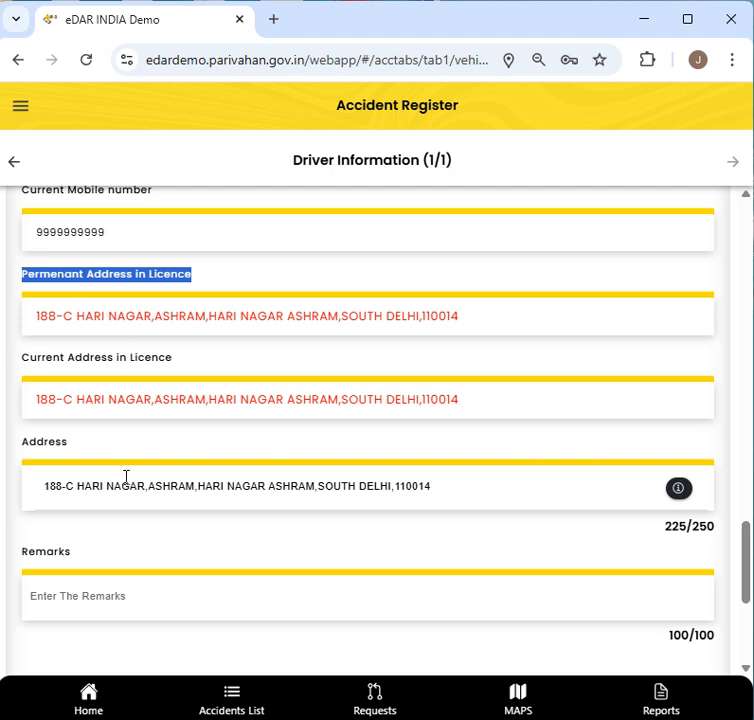
pyautogui.moveTo(430, 483); pyautogui.dragTo(59, 496)
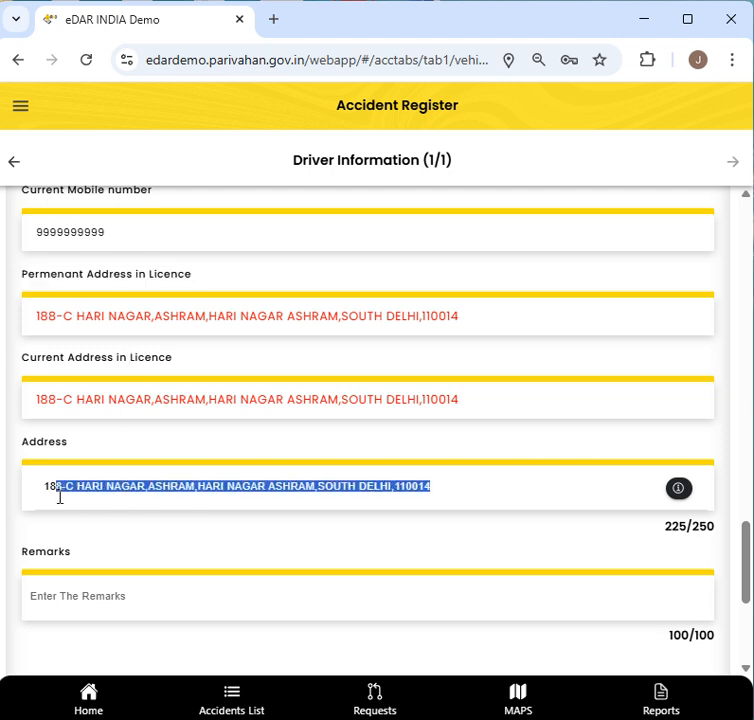
pyautogui.scroll(-1, 350, 507)
# - Save the vehicle and driver details and dismiss the success message
pyautogui.click(587, 464)
pyautogui.scroll(-3, 587, 468)
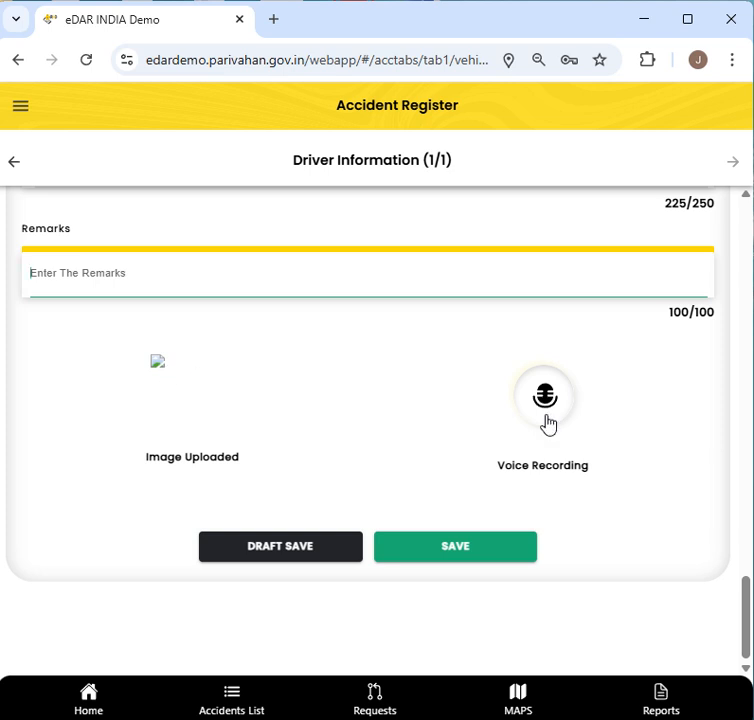
pyautogui.click(475, 566)
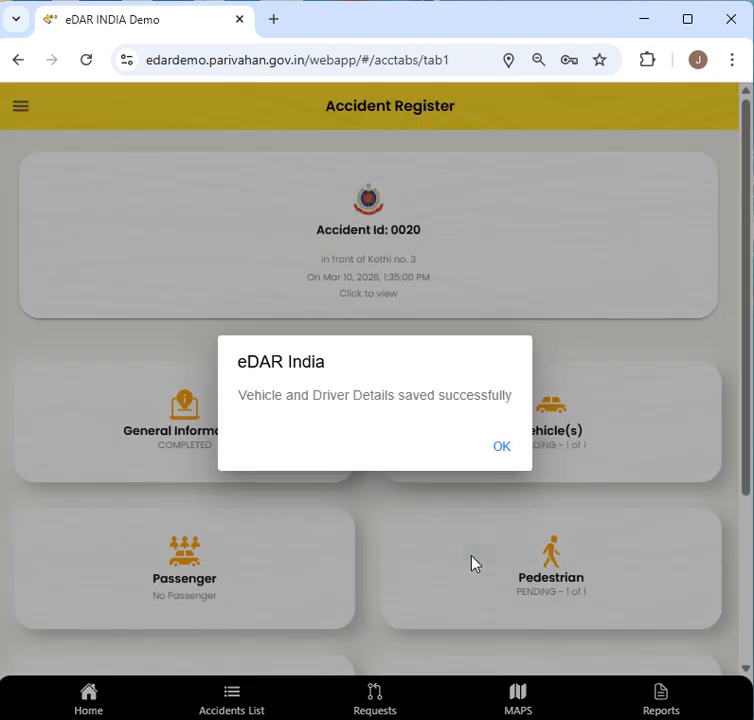
pyautogui.click(501, 448)
# - Open the Pedestrian (1/1) details form
pyautogui.scroll(-1, 503, 488)
pyautogui.scroll(-1, 503, 488)
pyautogui.scroll(-2, 364, 527)
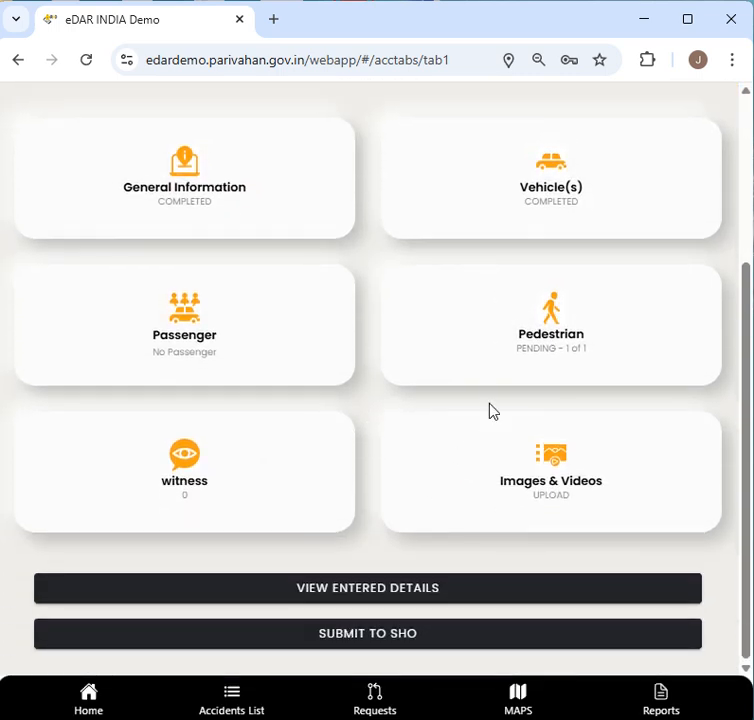
pyautogui.click(563, 343)
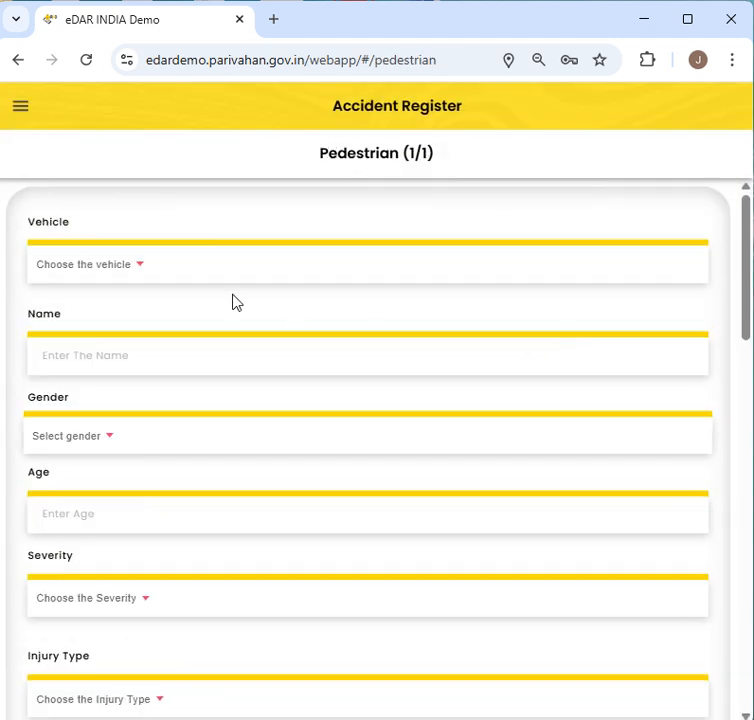
pyautogui.click(151, 272)
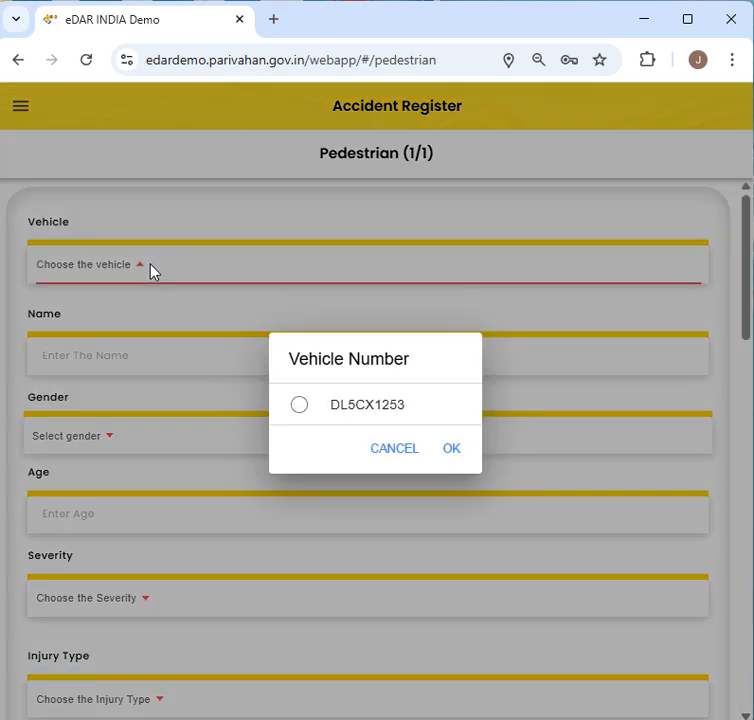
pyautogui.click(312, 404)
pyautogui.click(452, 452)
pyautogui.click(137, 357)
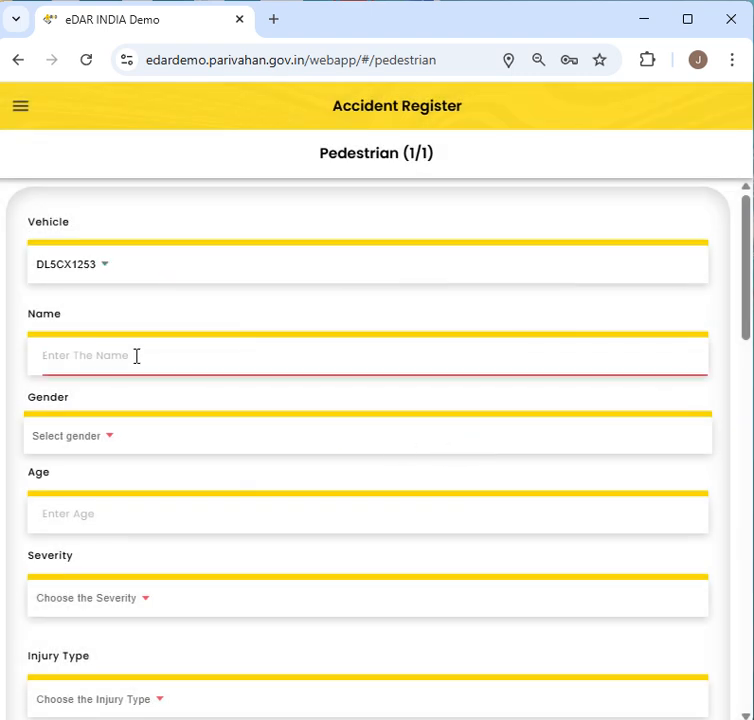
pyautogui.write('Ravi')
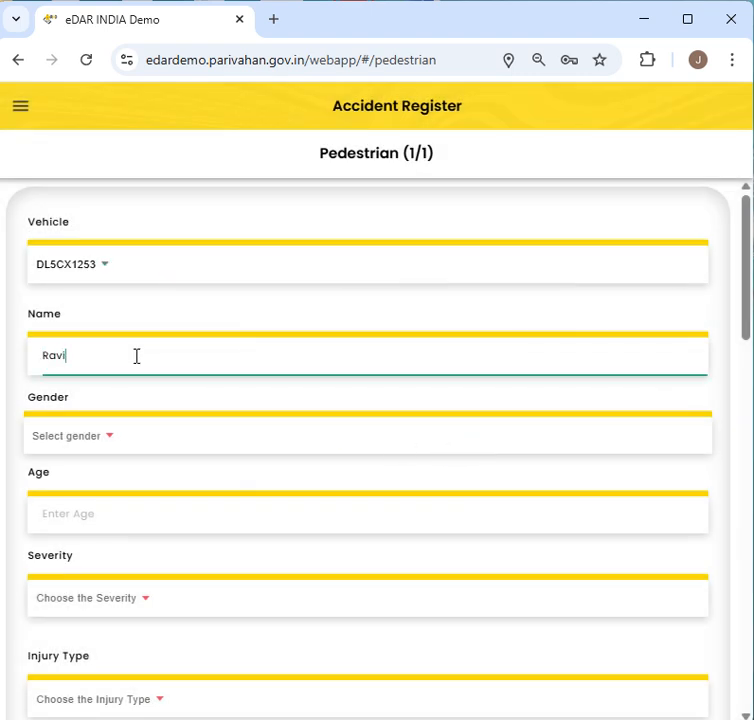
pyautogui.click(98, 440)
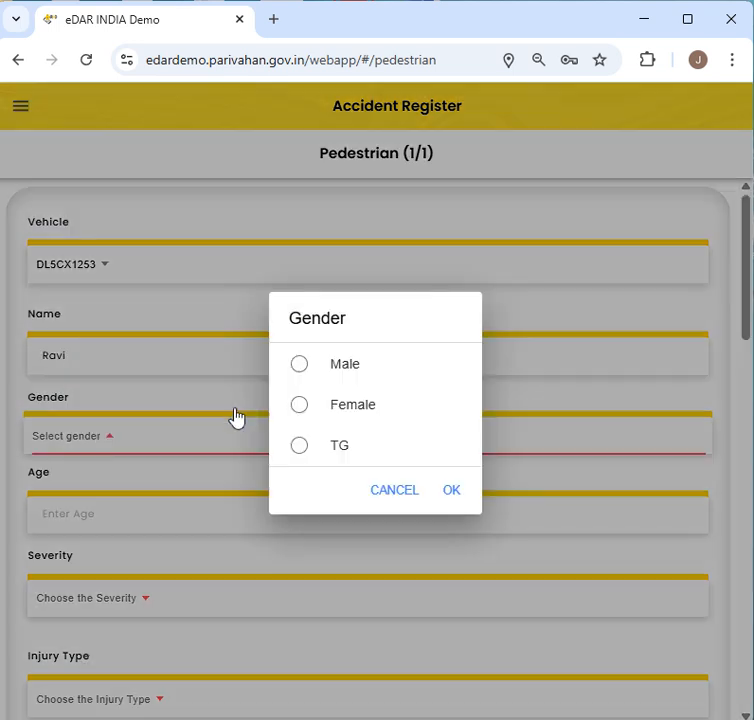
pyautogui.click(345, 363)
pyautogui.click(455, 491)
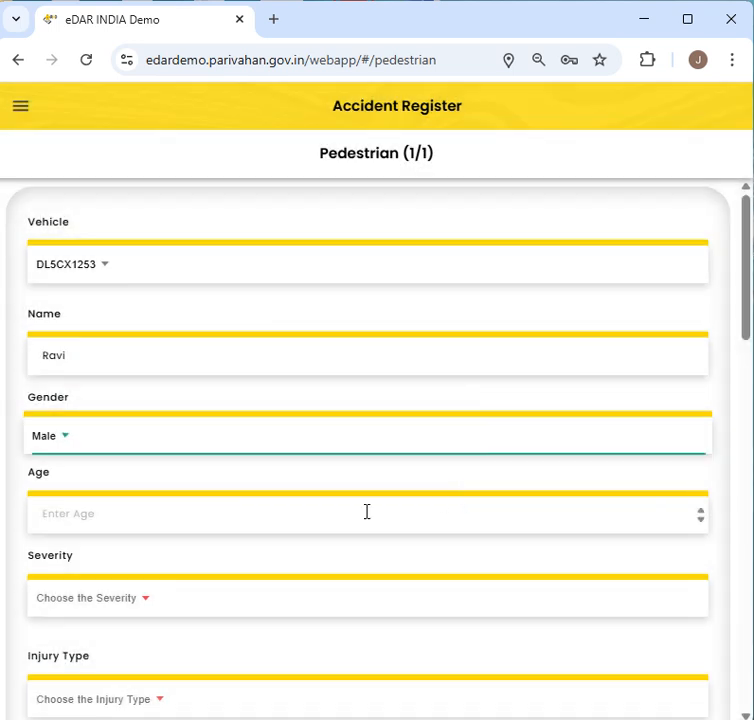
pyautogui.click(117, 517)
pyautogui.write('22')
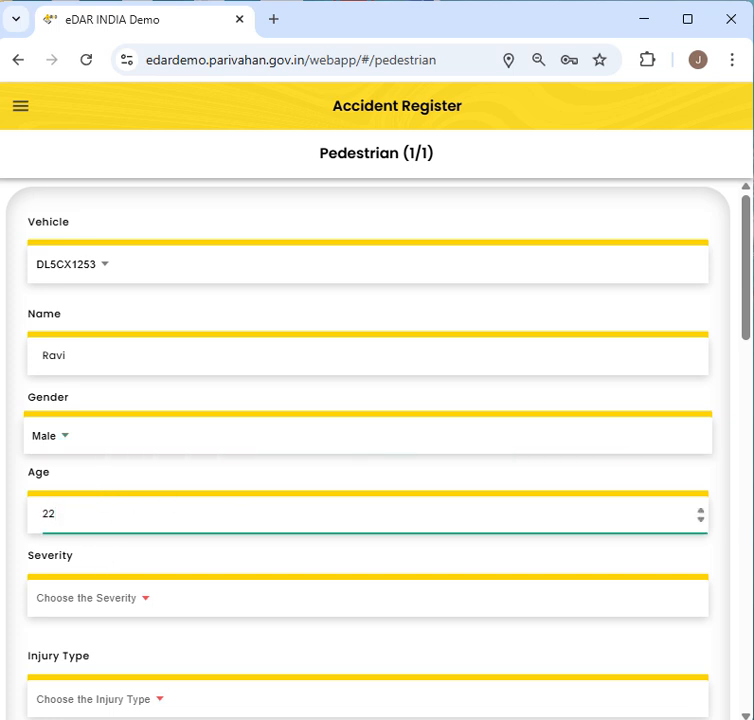
# - Set severity to Grievous Injury with Head, Back Injury and Hip injuries
pyautogui.click(81, 594)
pyautogui.click(324, 370)
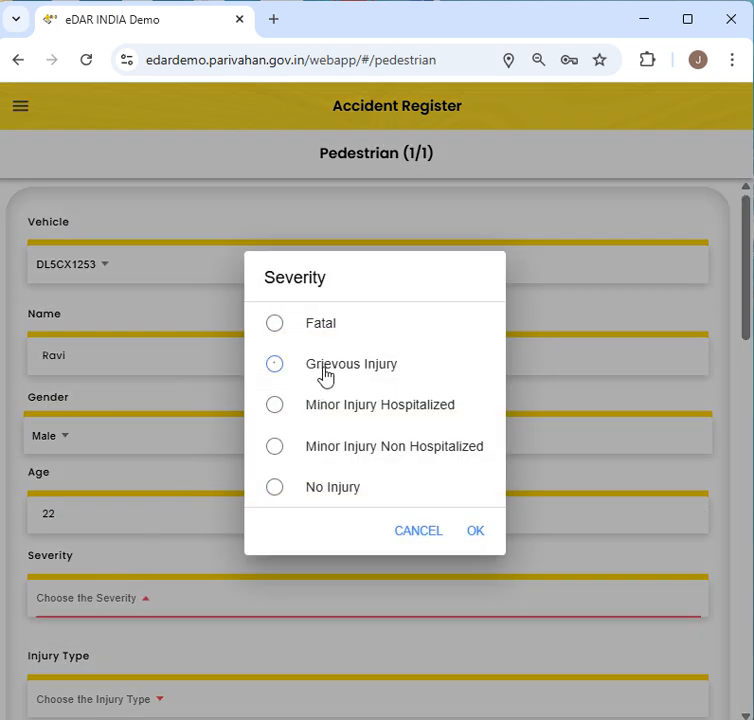
pyautogui.click(476, 531)
pyautogui.scroll(-3, 123, 466)
pyautogui.click(108, 444)
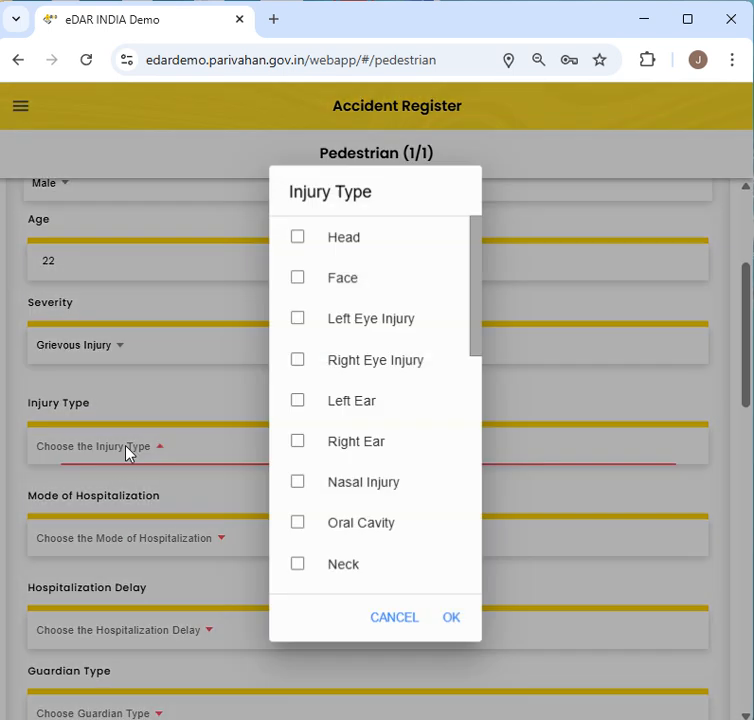
pyautogui.click(298, 240)
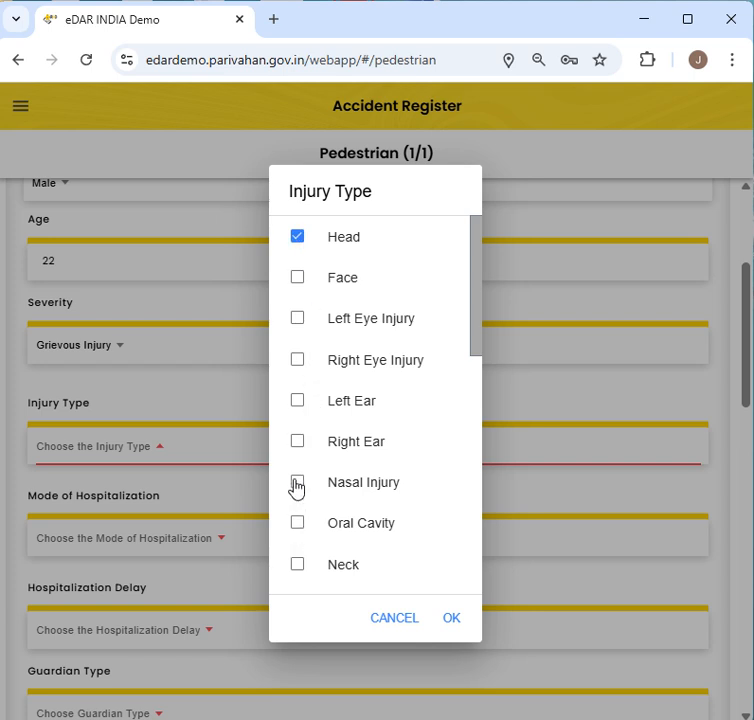
pyautogui.scroll(-3, 316, 380)
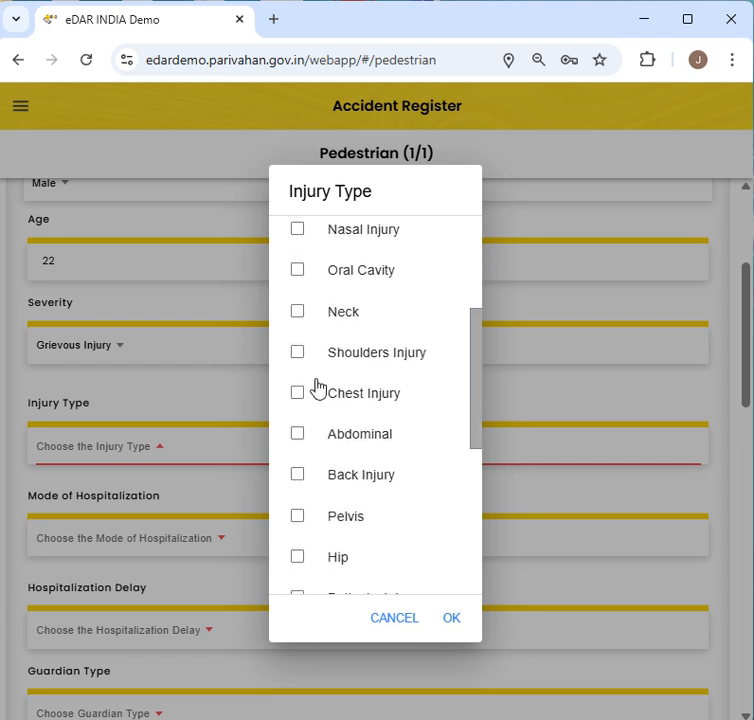
pyautogui.click(298, 477)
pyautogui.click(300, 558)
pyautogui.click(451, 618)
# - Set the pedestrian's mode of hospitalization to Private Vehicle
pyautogui.click(190, 540)
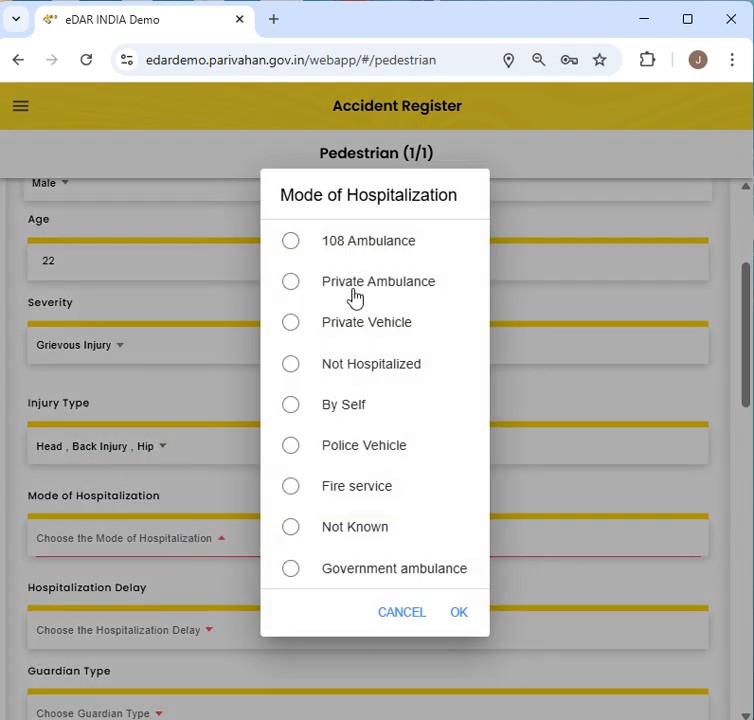
pyautogui.click(346, 321)
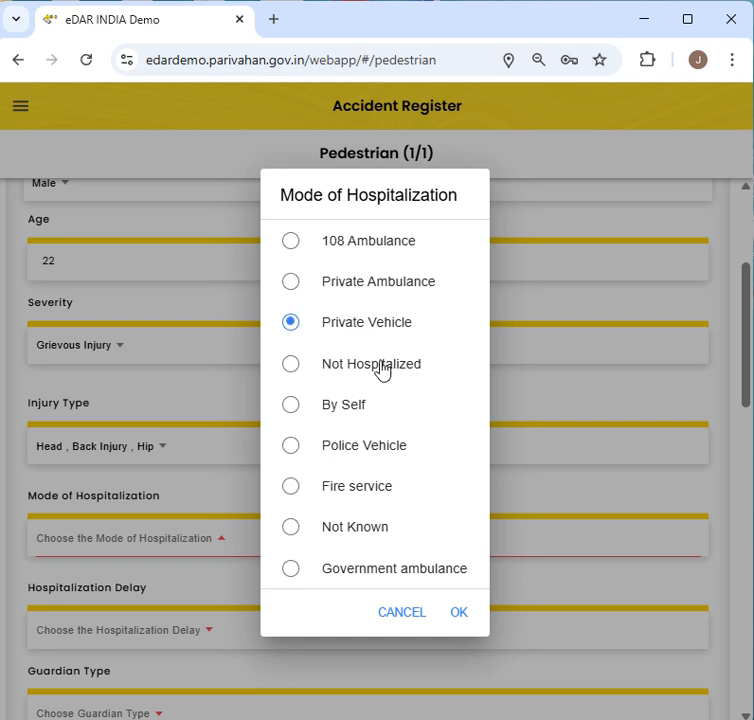
pyautogui.click(463, 612)
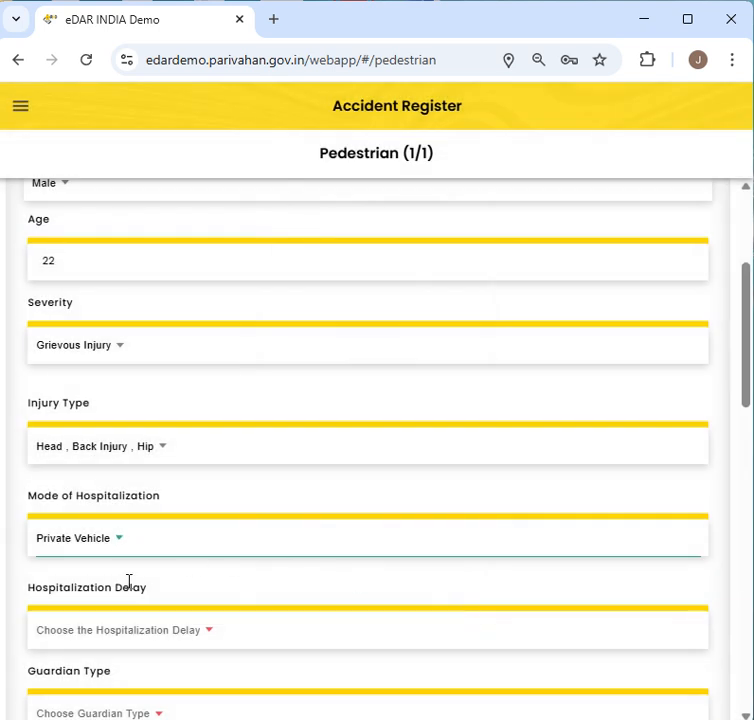
pyautogui.scroll(-2, 130, 580)
pyautogui.click(146, 503)
# - Set hospitalization delay to 15 Minutes to 30 Minutes, guardian type S/O, and enter the guardian's name
pyautogui.click(331, 348)
pyautogui.click(461, 566)
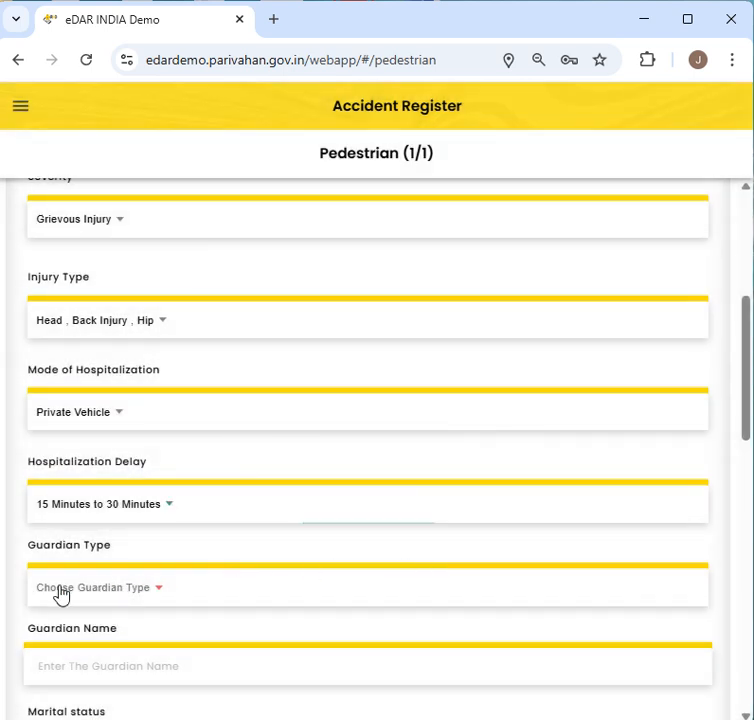
pyautogui.click(59, 590)
pyautogui.click(311, 345)
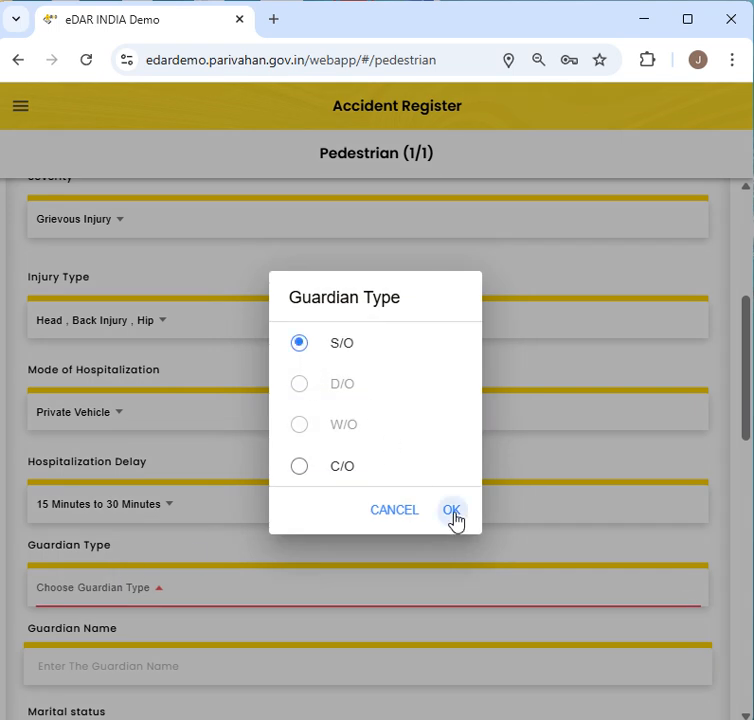
pyautogui.click(452, 512)
pyautogui.scroll(-1, 253, 590)
pyautogui.scroll(-1, 253, 590)
pyautogui.click(147, 550)
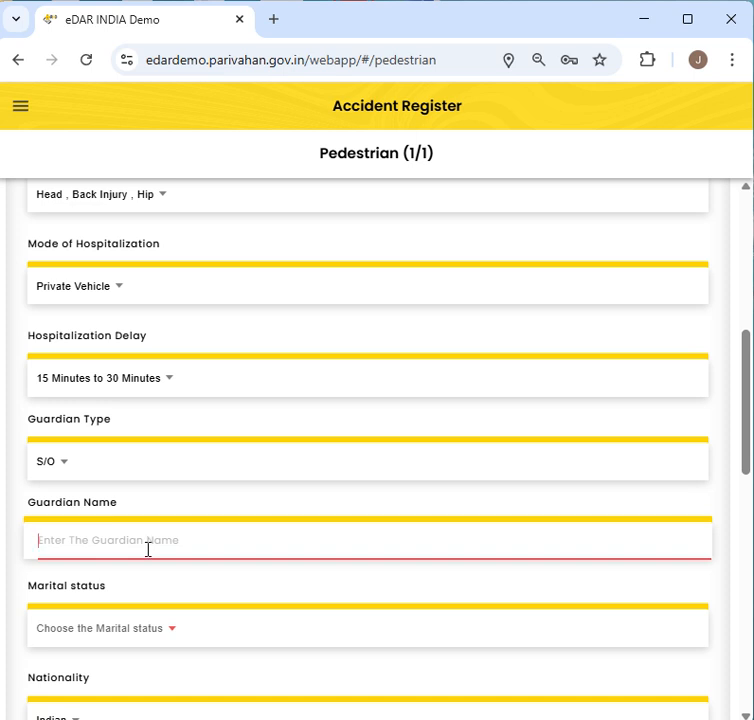
pyautogui.write('Amit')
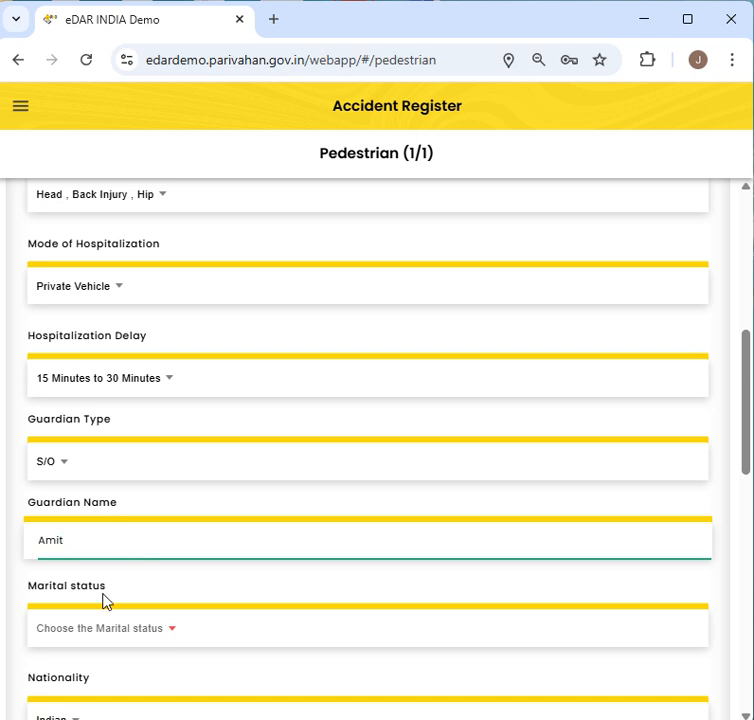
# - Record the pedestrian as Unmarried, Uneducated, with occupation Labourer
pyautogui.scroll(-1, 103, 600)
pyautogui.click(180, 501)
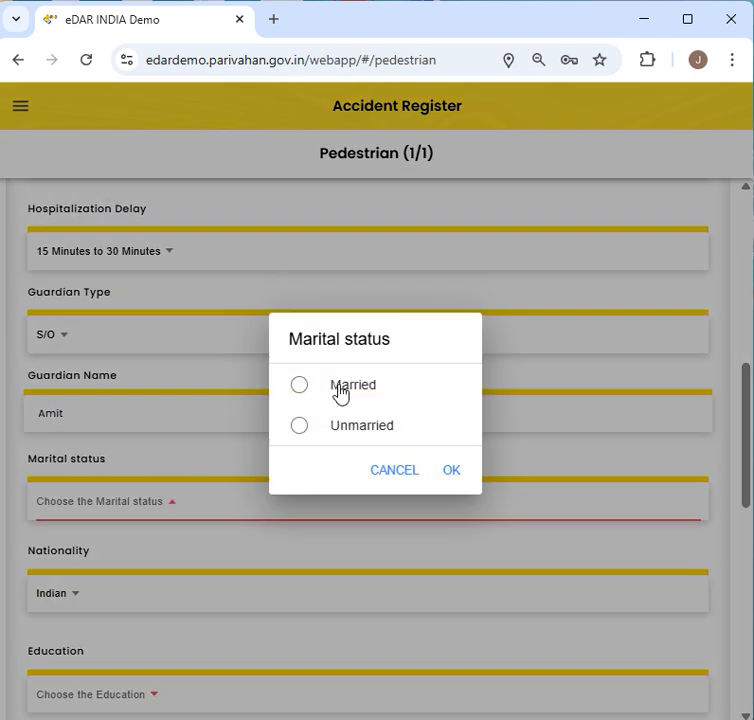
pyautogui.click(355, 428)
pyautogui.click(451, 484)
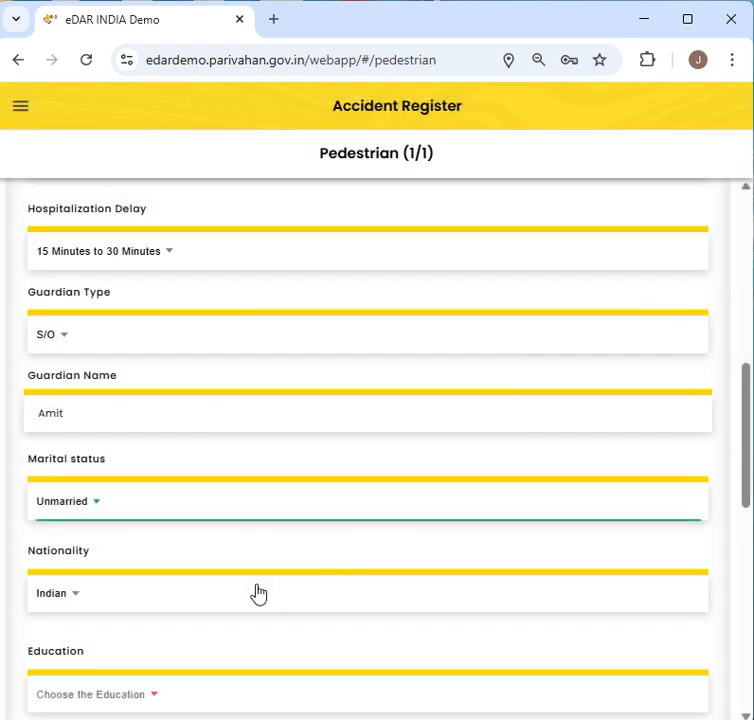
pyautogui.scroll(-1, 230, 585)
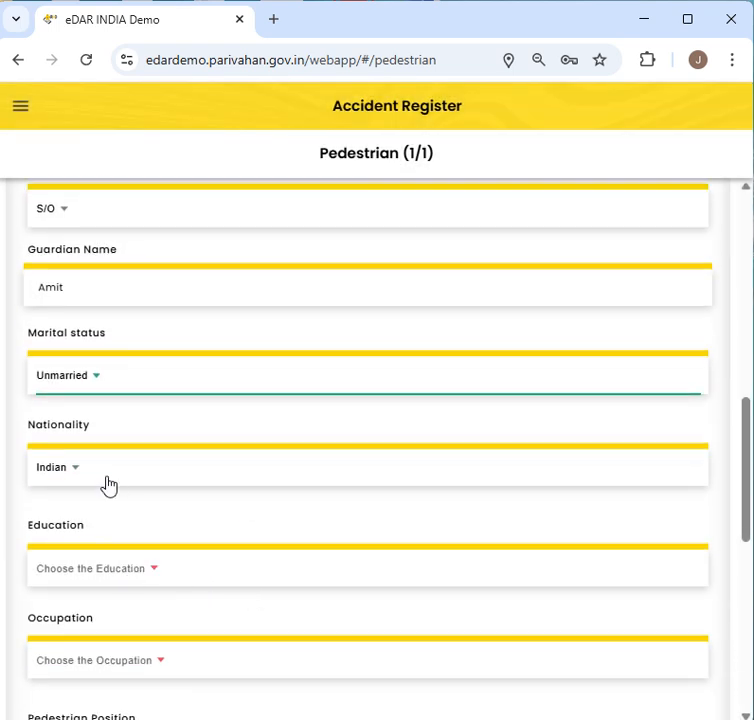
pyautogui.click(171, 575)
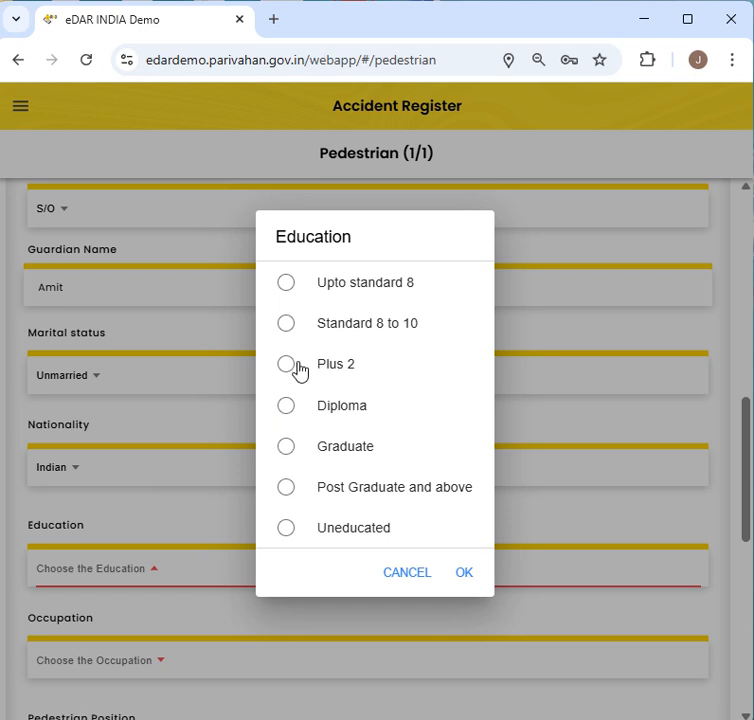
pyautogui.click(349, 533)
pyautogui.click(466, 573)
pyautogui.scroll(-2, 296, 625)
pyautogui.scroll(-1, 296, 625)
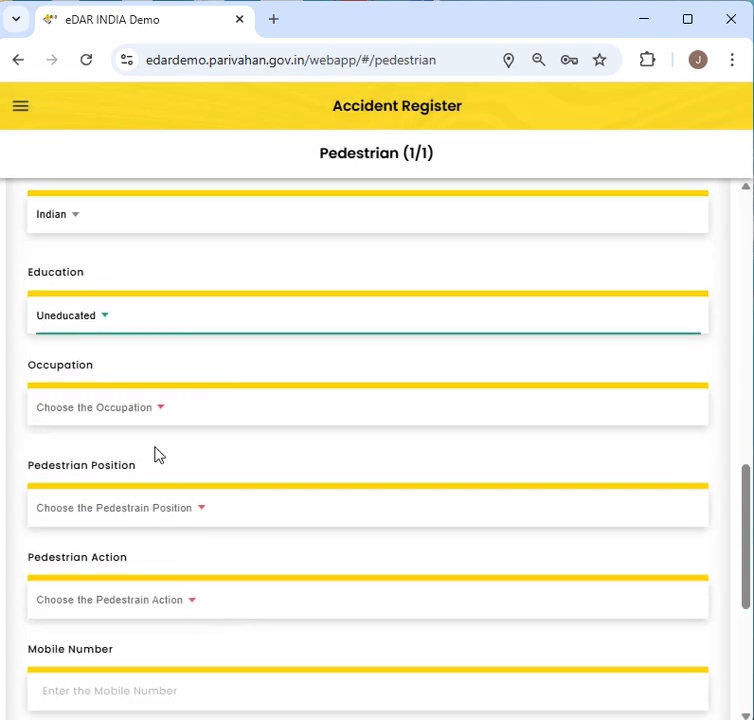
pyautogui.click(143, 409)
pyautogui.click(300, 566)
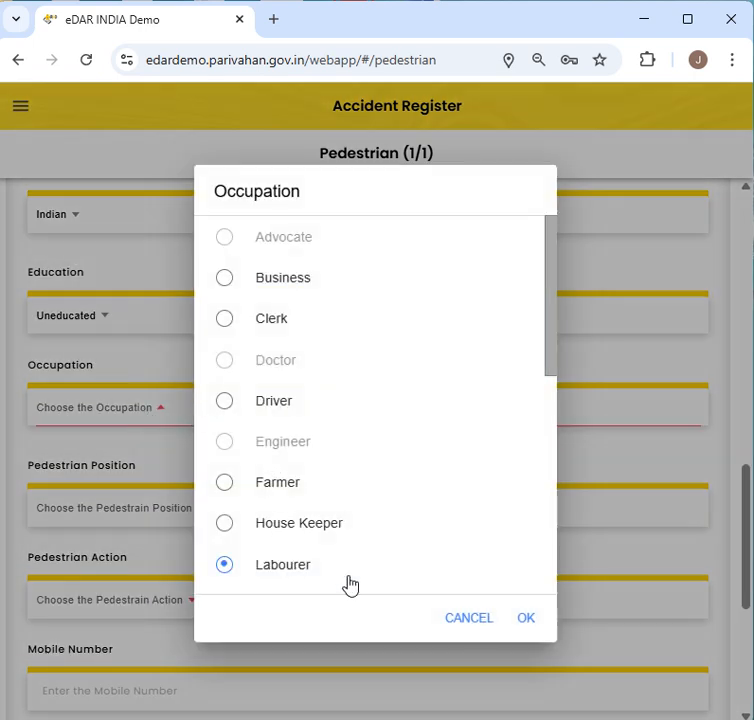
pyautogui.click(525, 620)
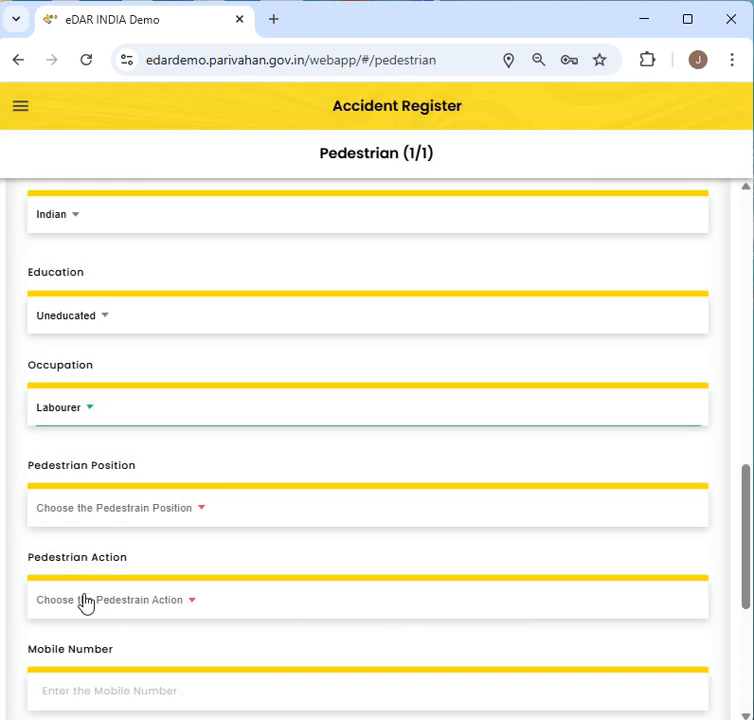
# - Set position At the Footpath and action 'Waiting to cross the road while standing on the Footpath'
pyautogui.click(88, 510)
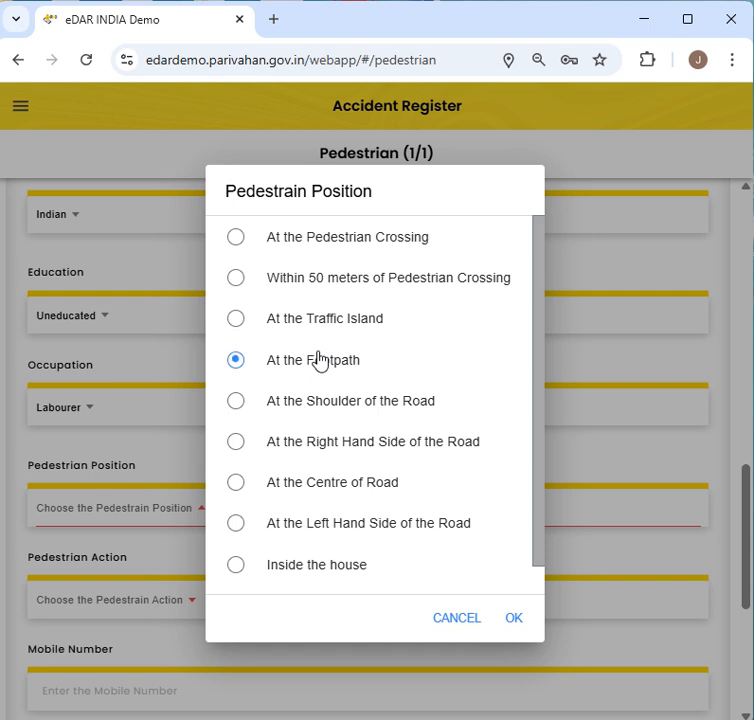
pyautogui.click(511, 620)
pyautogui.click(136, 604)
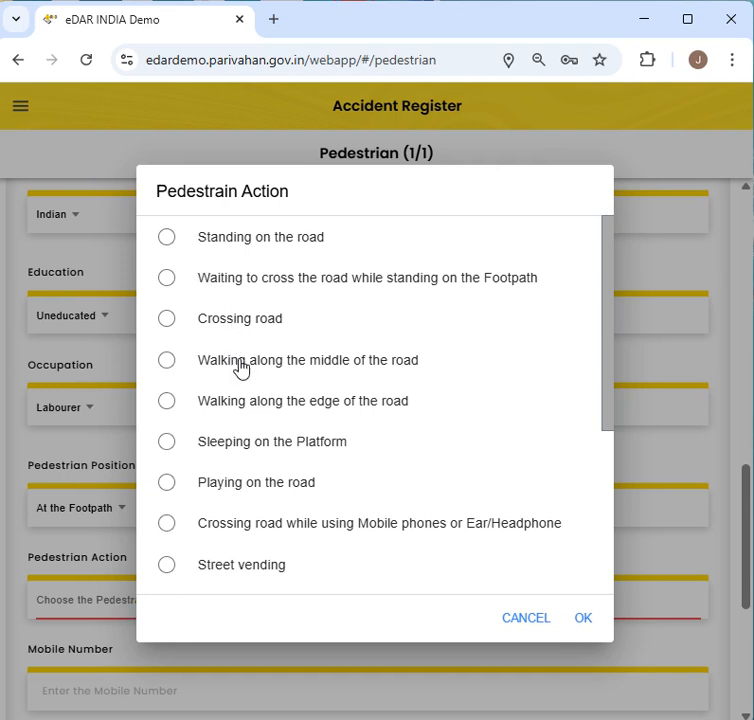
pyautogui.scroll(-3, 246, 518)
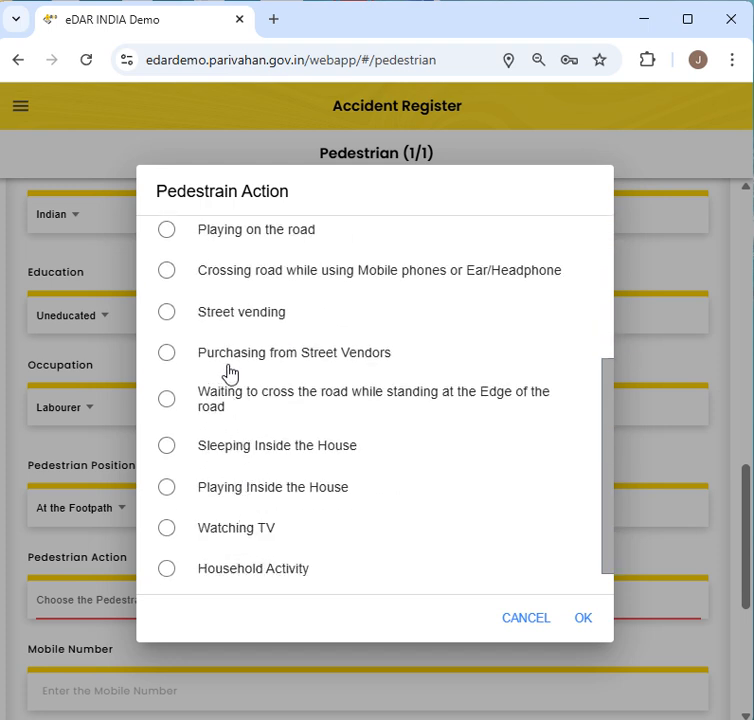
pyautogui.scroll(-1, 230, 376)
pyautogui.scroll(3, 230, 378)
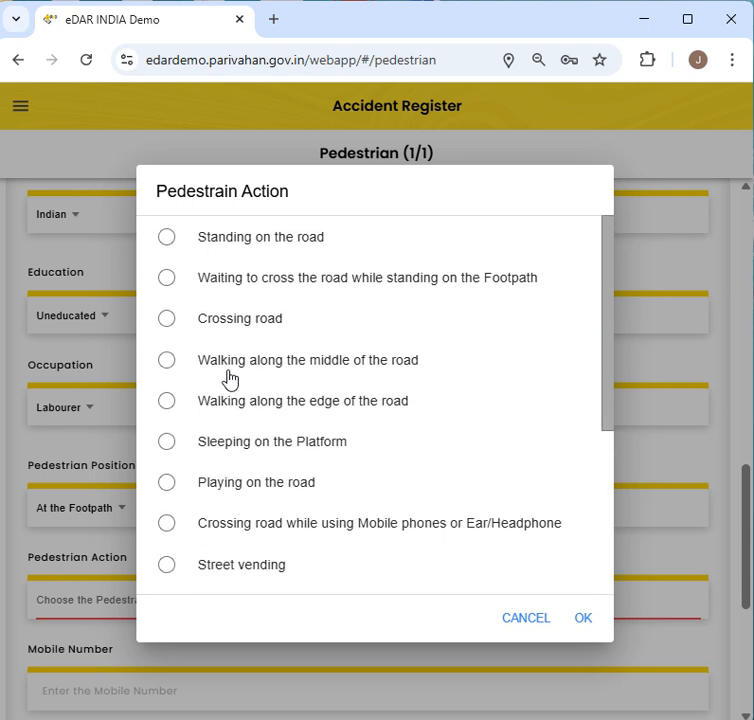
pyautogui.click(230, 290)
pyautogui.click(580, 620)
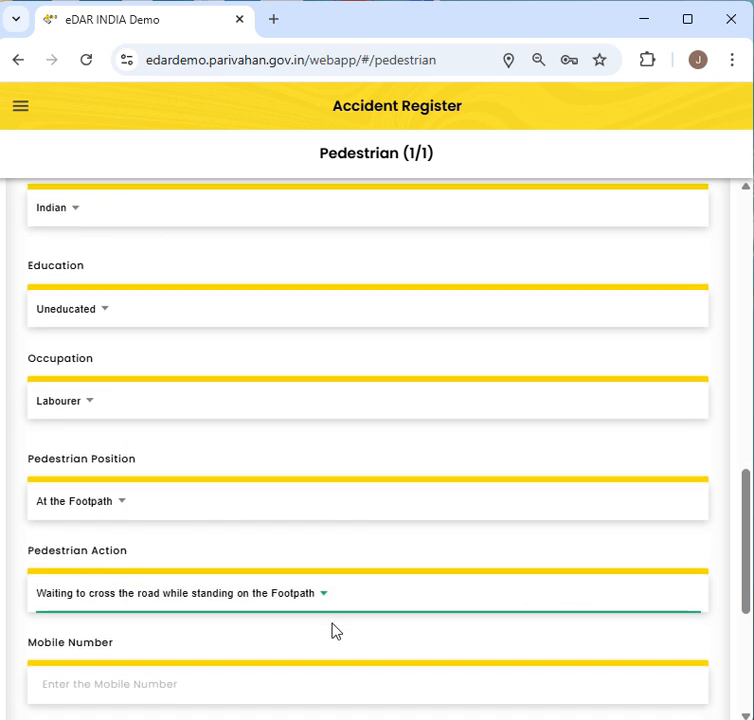
# - Enter the pedestrian's mobile number
pyautogui.scroll(-2, 335, 631)
pyautogui.click(162, 565)
pyautogui.write('8888888888')
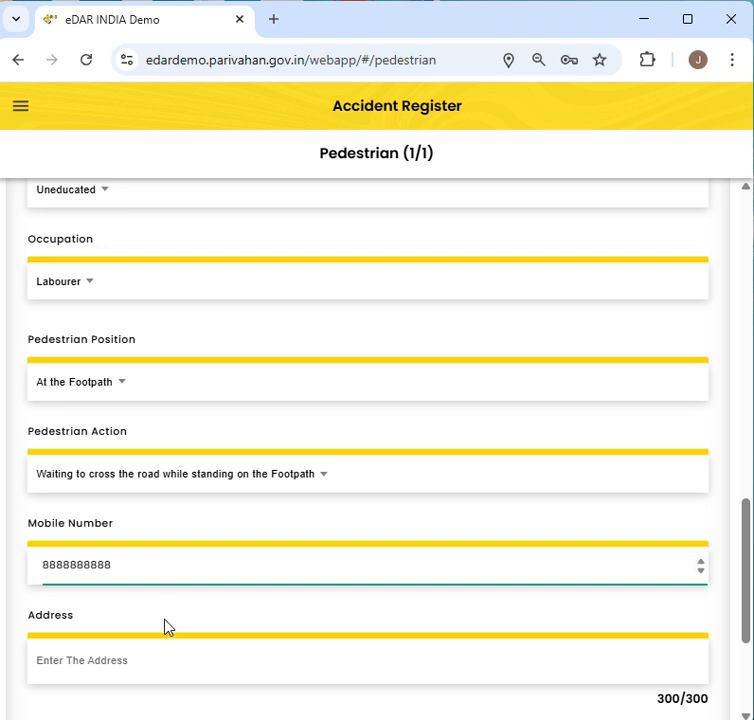
# - Enter the pedestrian's address and save the pedestrian details
pyautogui.click(172, 678)
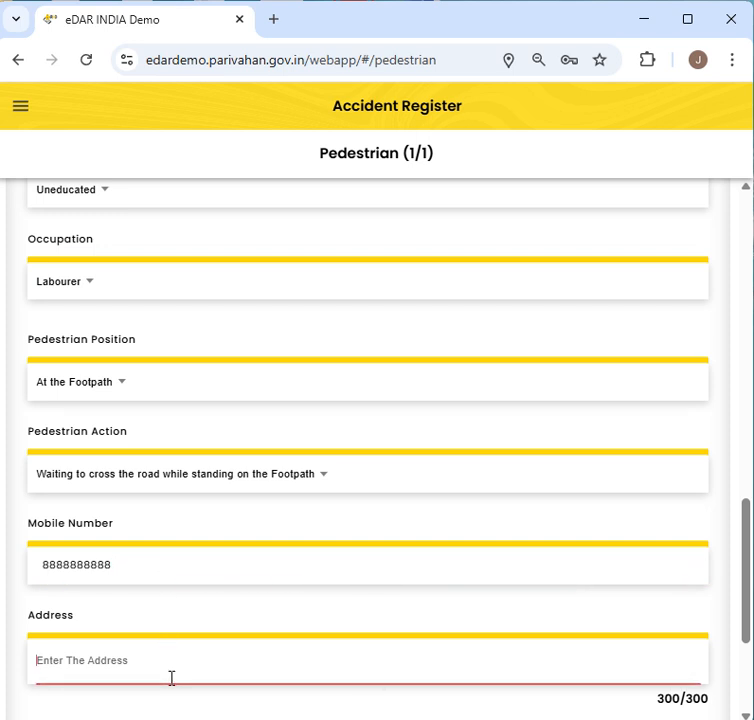
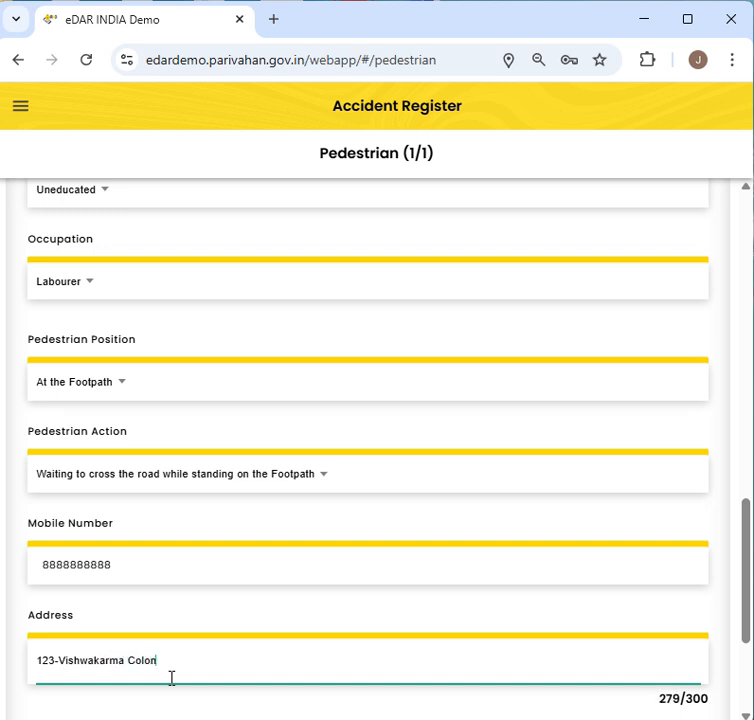
pyautogui.scroll(-1, 305, 476)
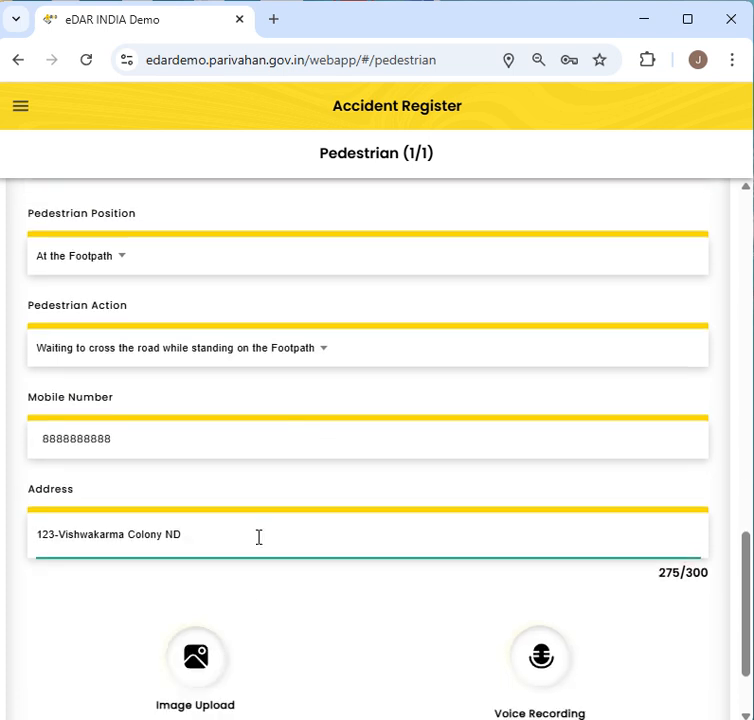
pyautogui.scroll(-1, 310, 623)
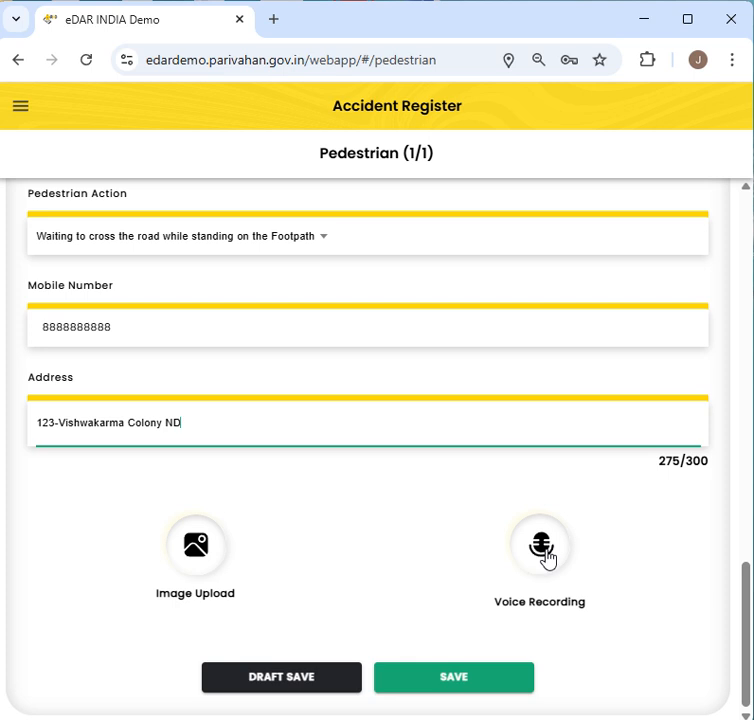
pyautogui.click(479, 686)
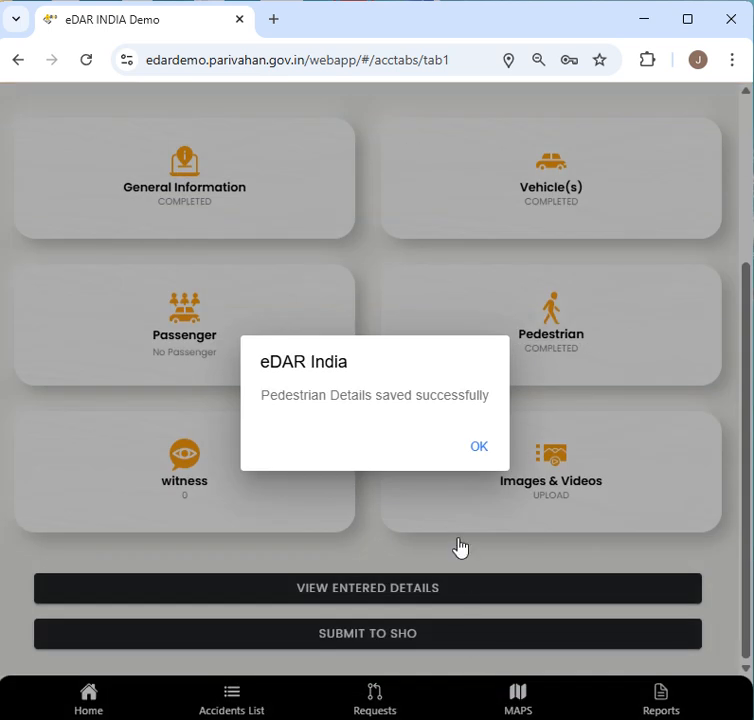
# - Dismiss the saved-successfully alert and scroll through the View Entered Details review
pyautogui.click(479, 450)
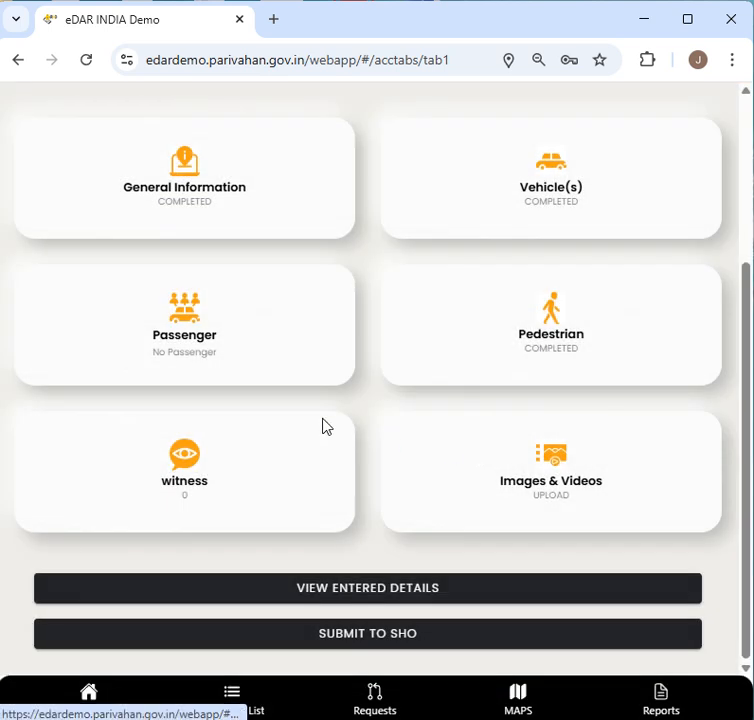
pyautogui.click(381, 598)
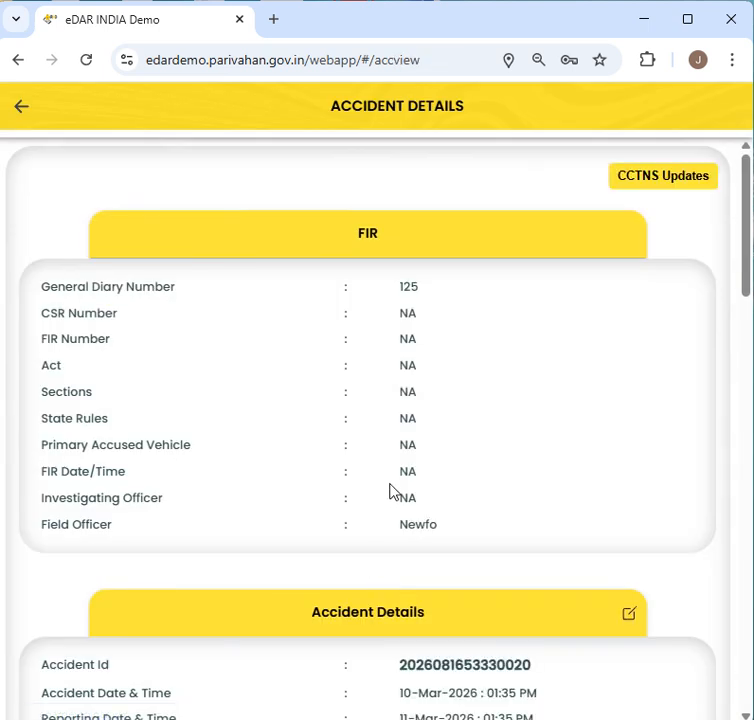
pyautogui.scroll(-2, 391, 490)
pyautogui.scroll(-1, 391, 490)
pyautogui.scroll(-2, 391, 490)
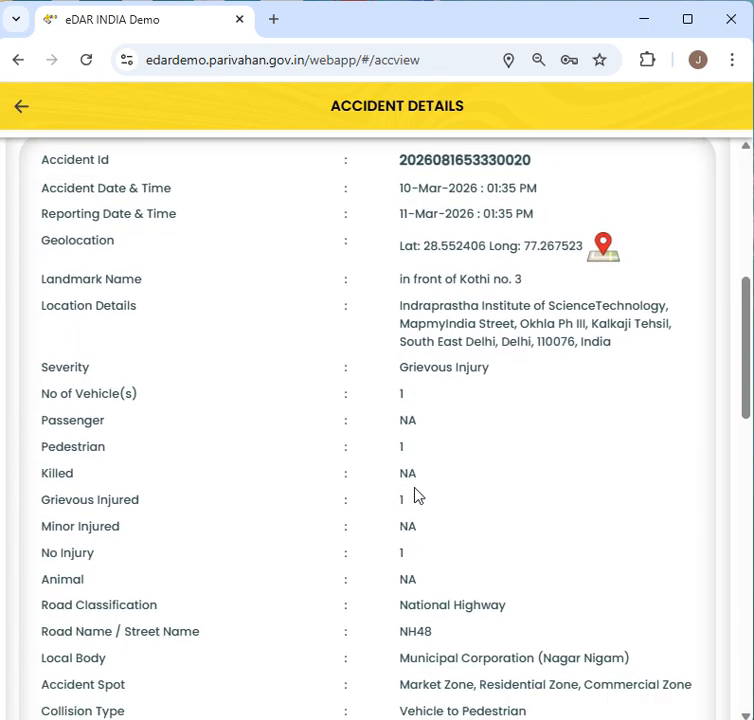
pyautogui.scroll(-3, 417, 495)
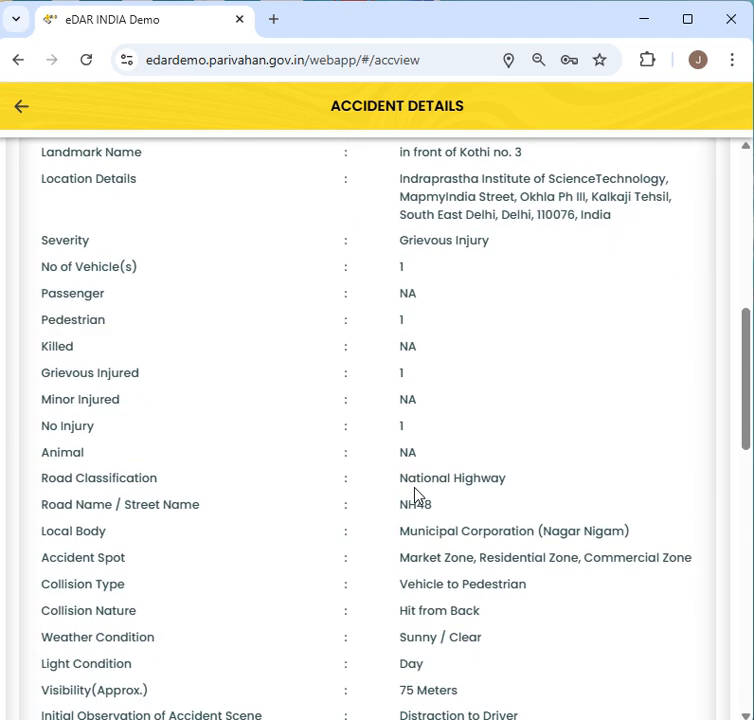
pyautogui.scroll(-2, 416, 490)
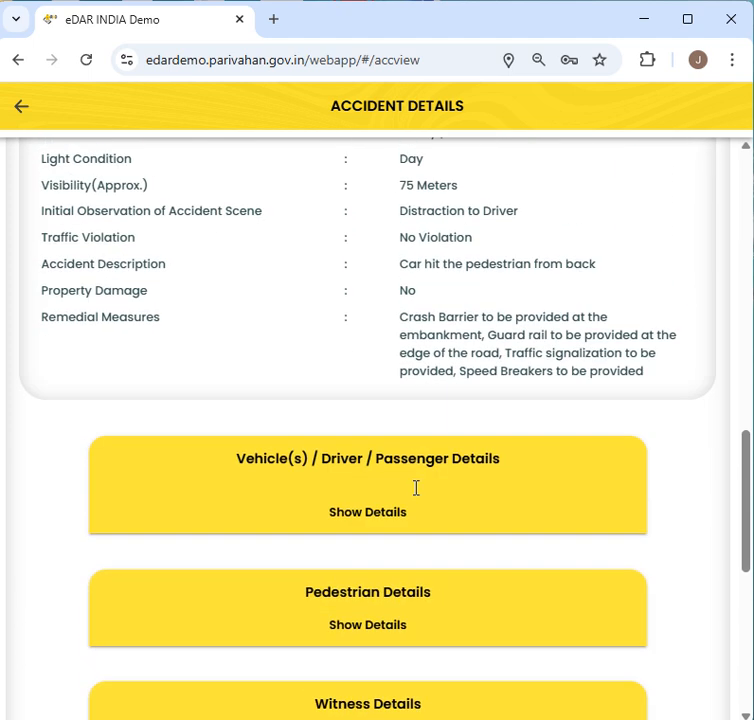
# - Expand the Vehicle(s)/Driver/Passenger Details, review them, and bring up the Submit to SHO check
pyautogui.click(446, 500)
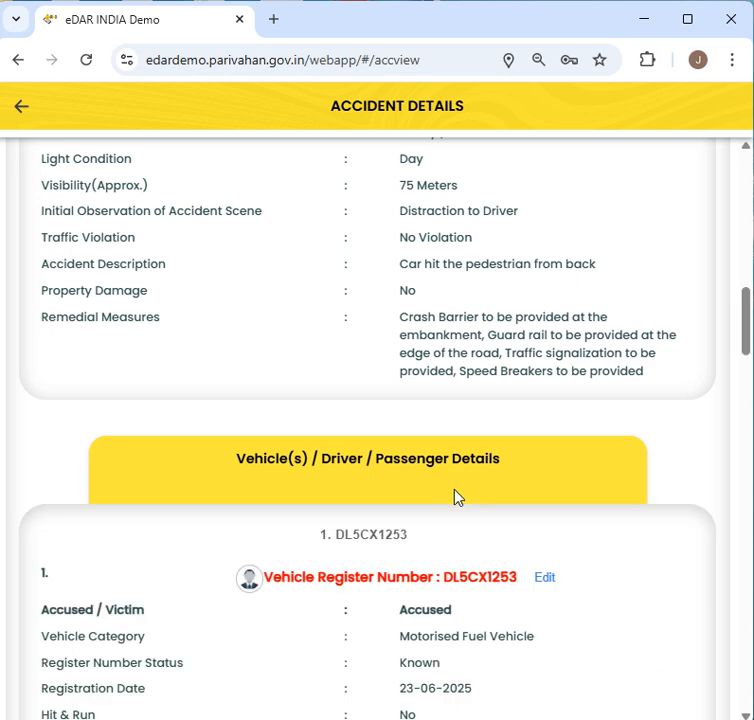
pyautogui.scroll(-2, 454, 496)
pyautogui.scroll(-6, 455, 492)
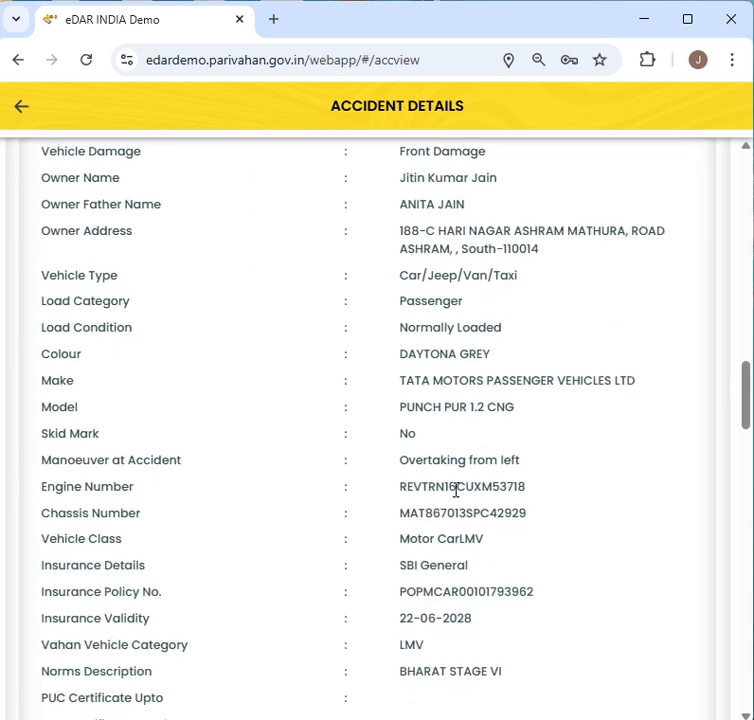
pyautogui.scroll(-8, 455, 490)
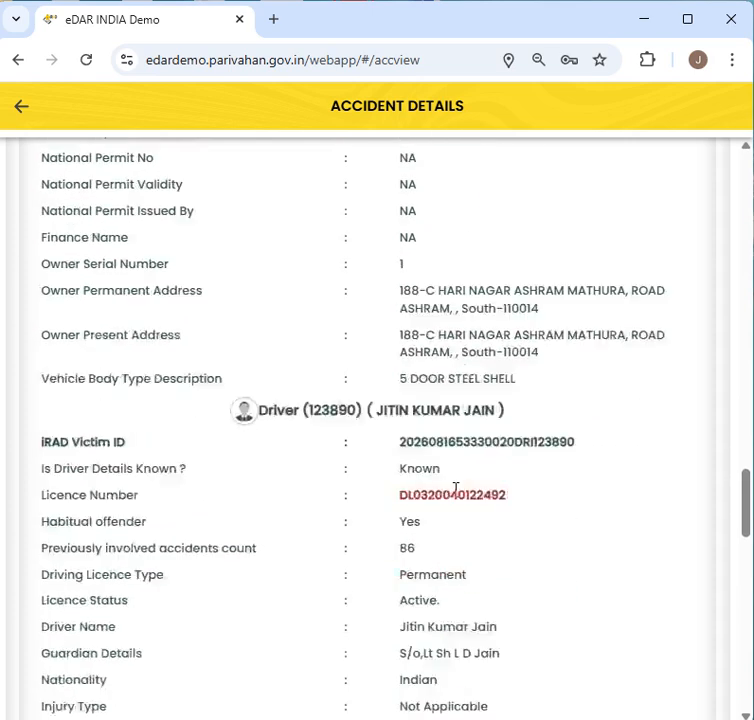
pyautogui.scroll(-5, 455, 490)
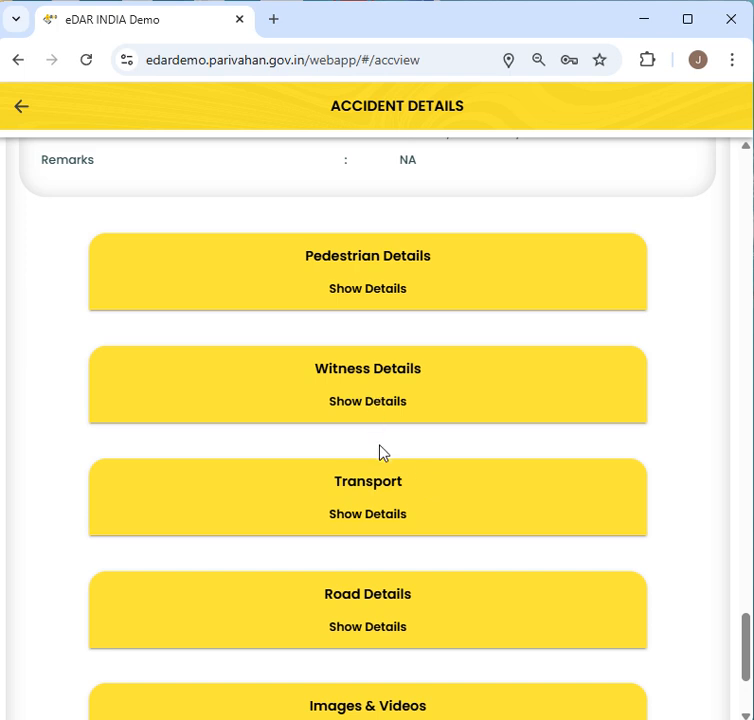
pyautogui.scroll(-2, 390, 472)
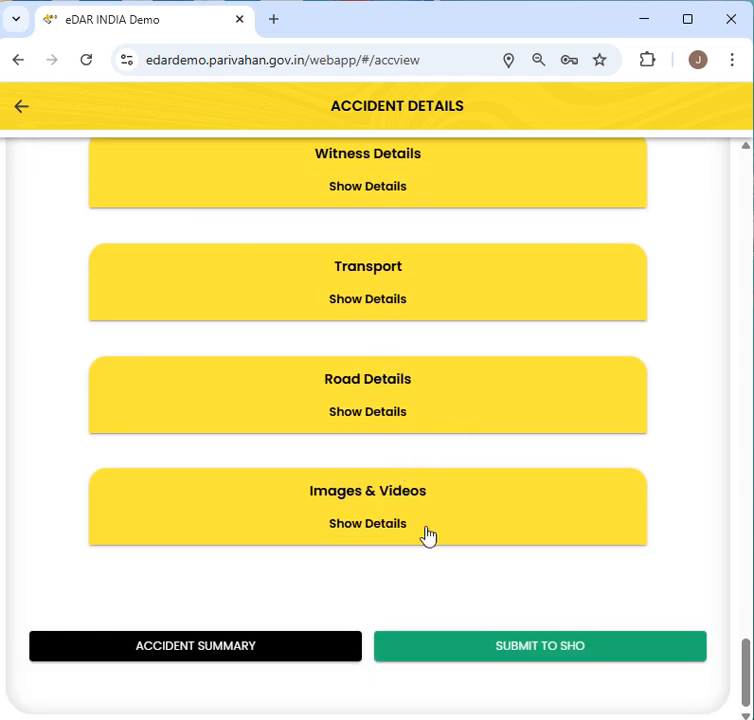
pyautogui.click(550, 657)
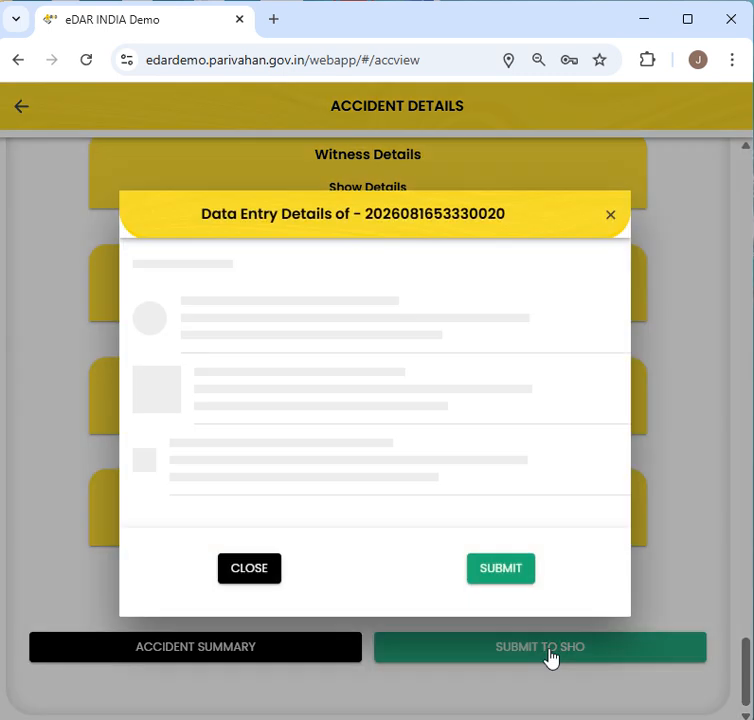
# - Submit the Data Entry Details to the SHO and confirm with YES
pyautogui.scroll(-3, 320, 379)
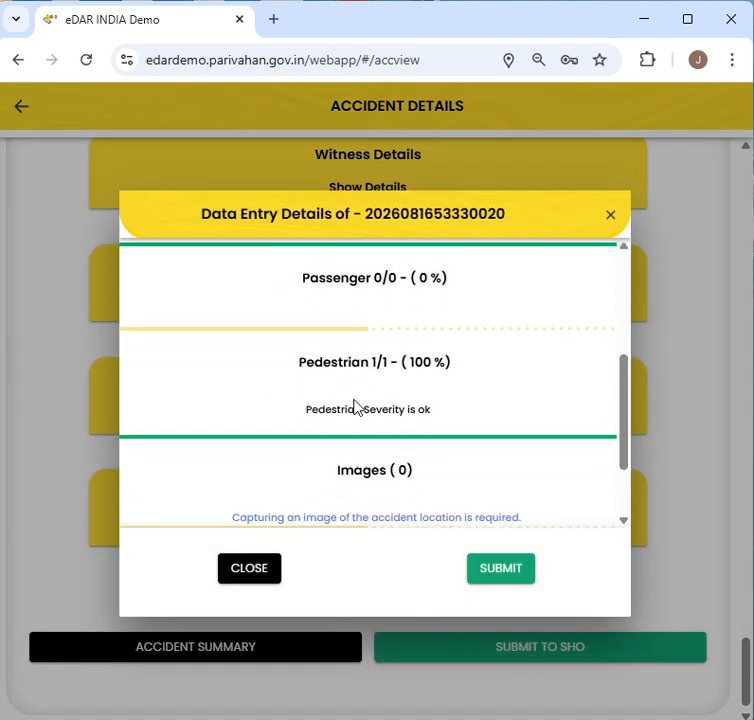
pyautogui.click(516, 580)
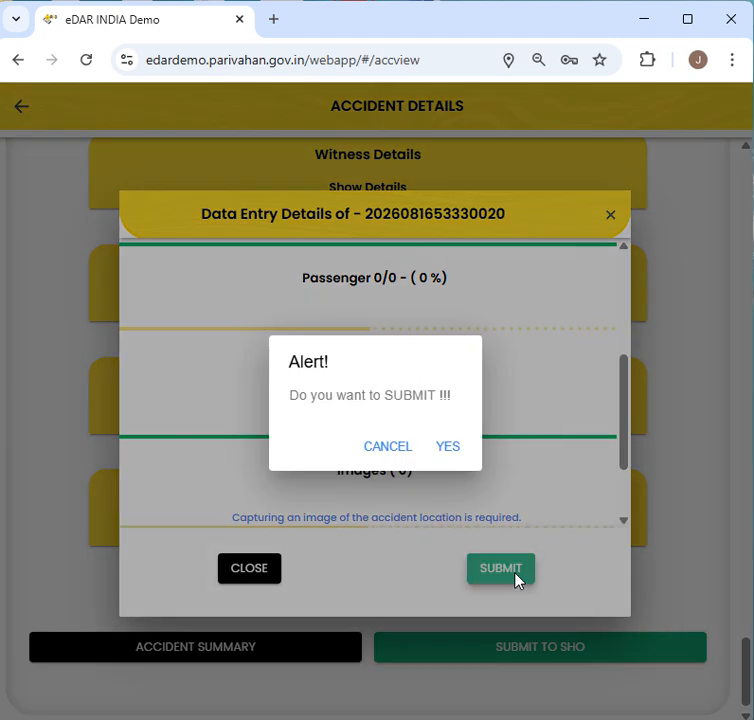
pyautogui.click(449, 448)
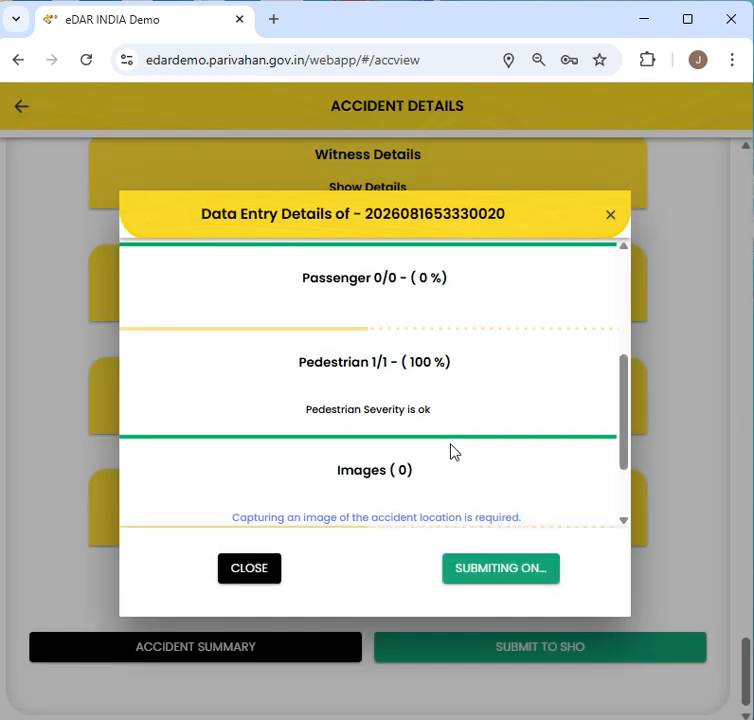